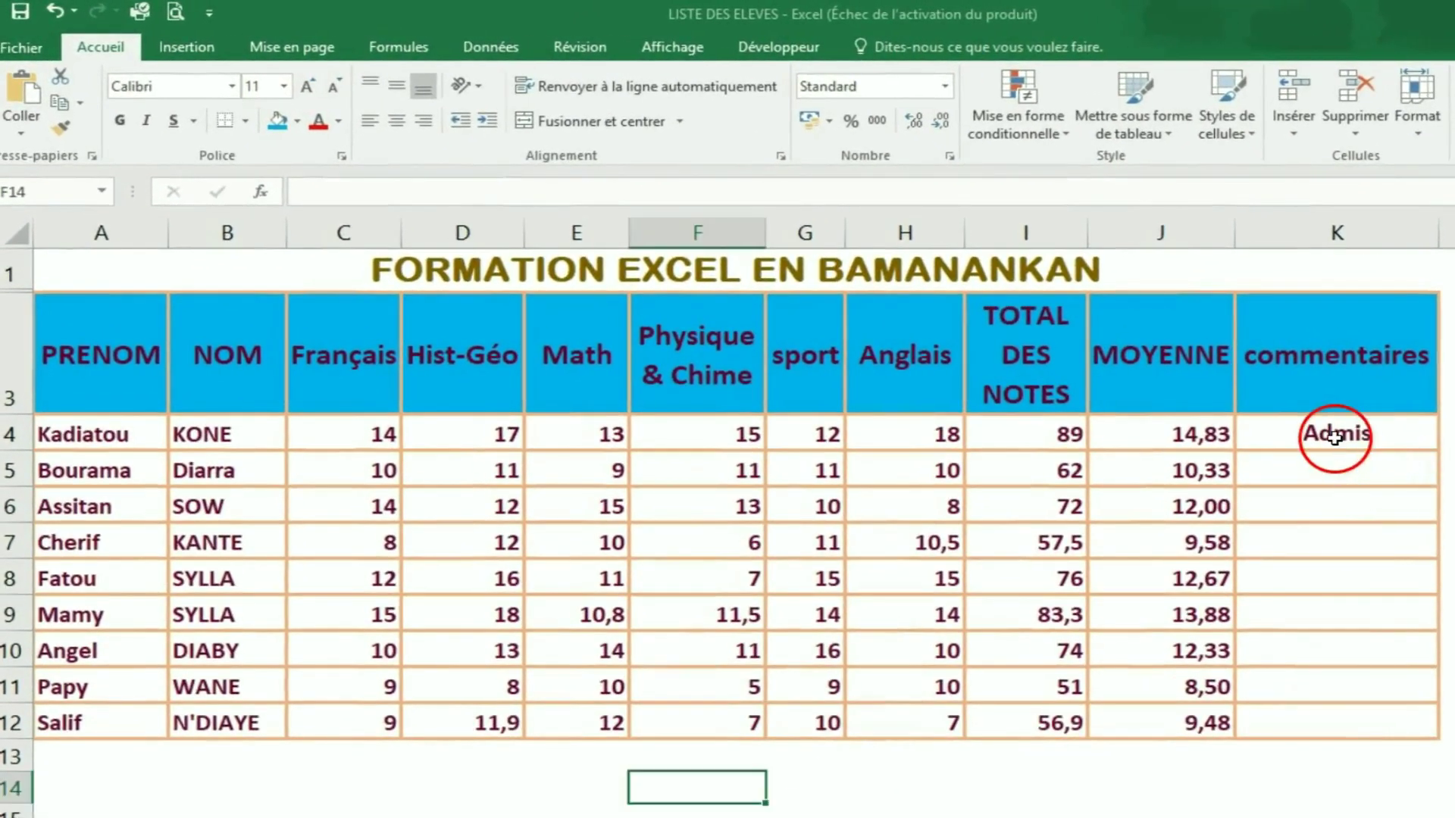
Select Kadiatou's commentaires cell K4 to clear its Admis comment
left_click(1334, 435)
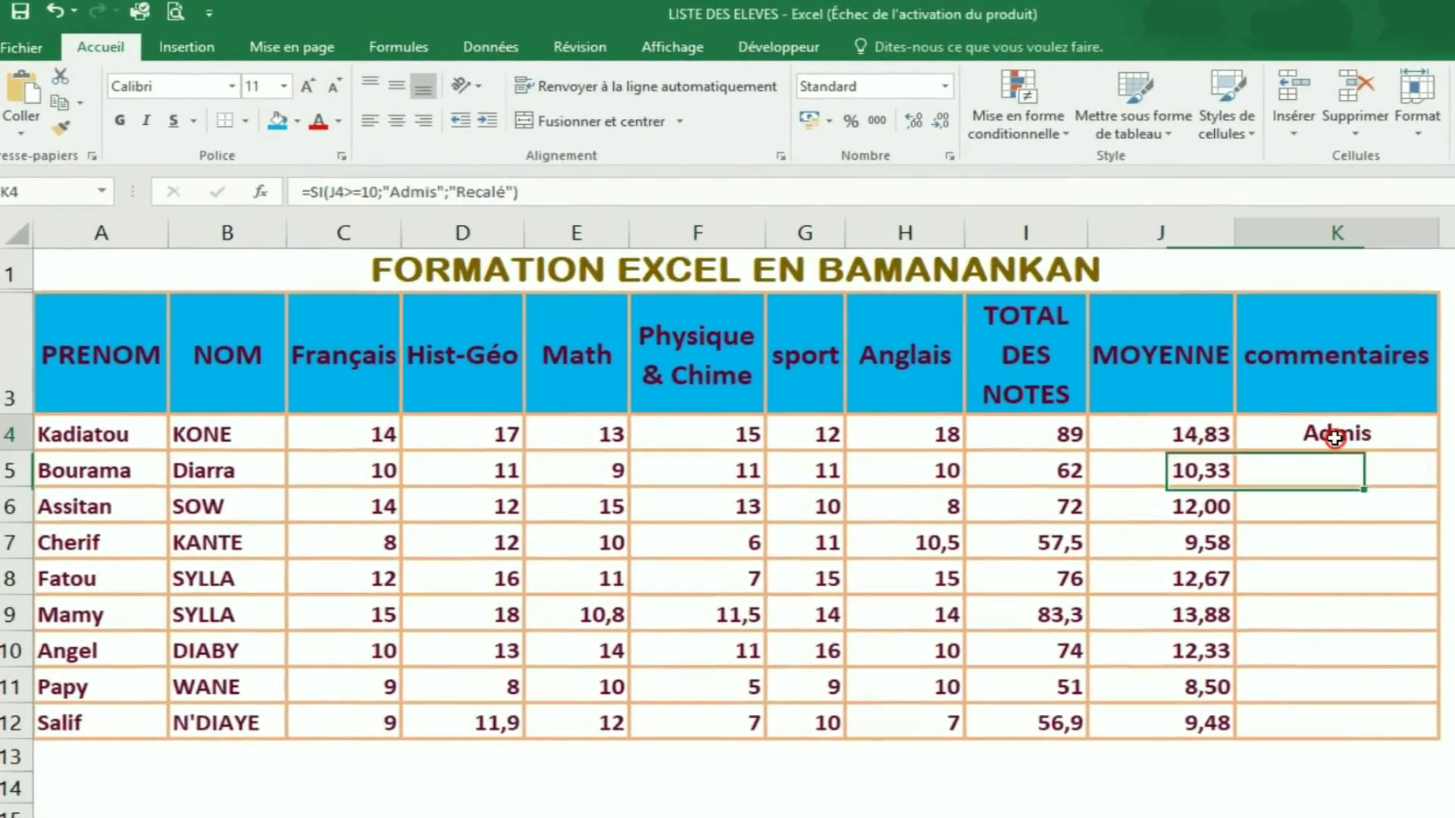
key("ctrl+z")
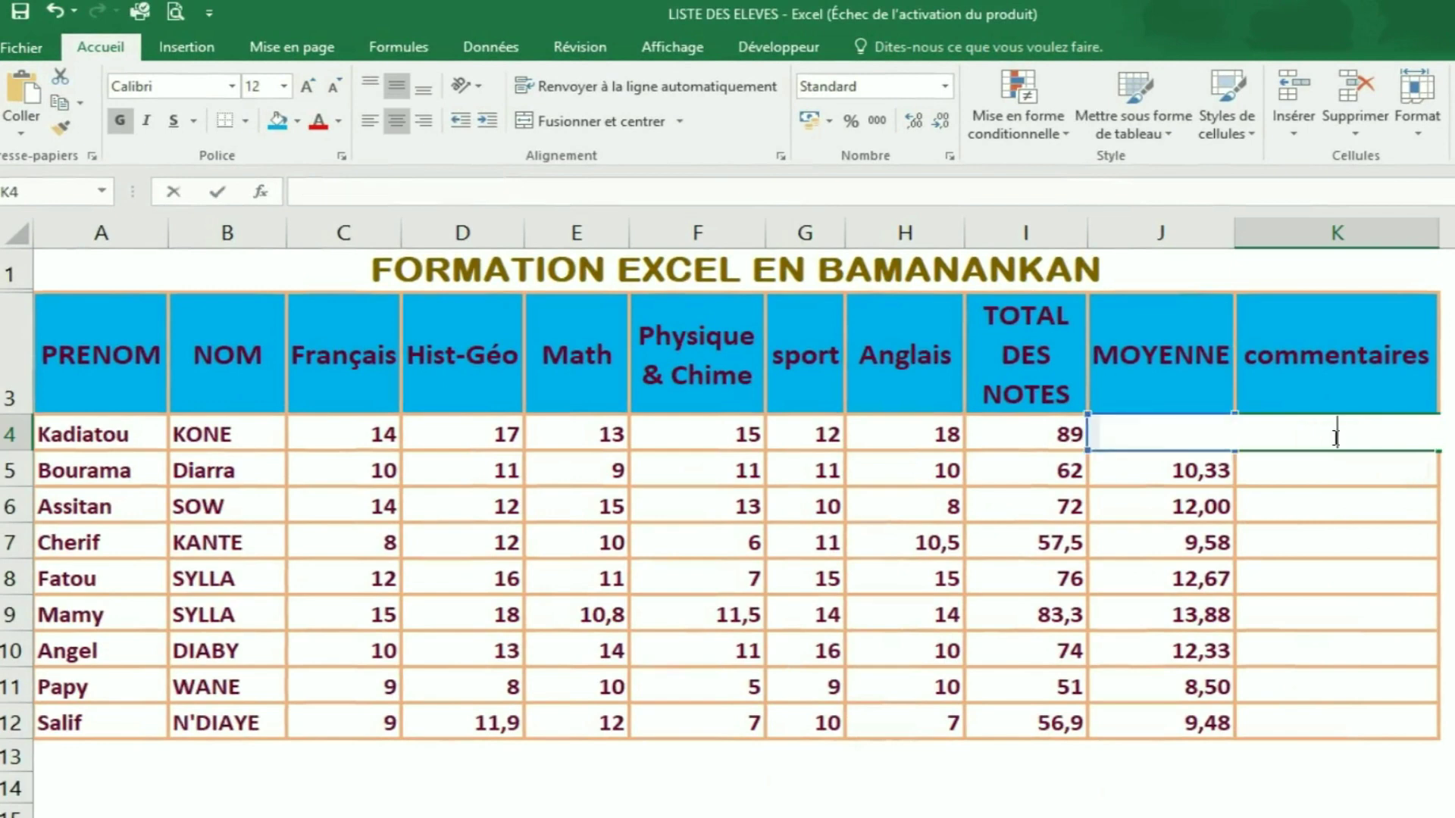
left_click(1335, 471)
key("Escape")
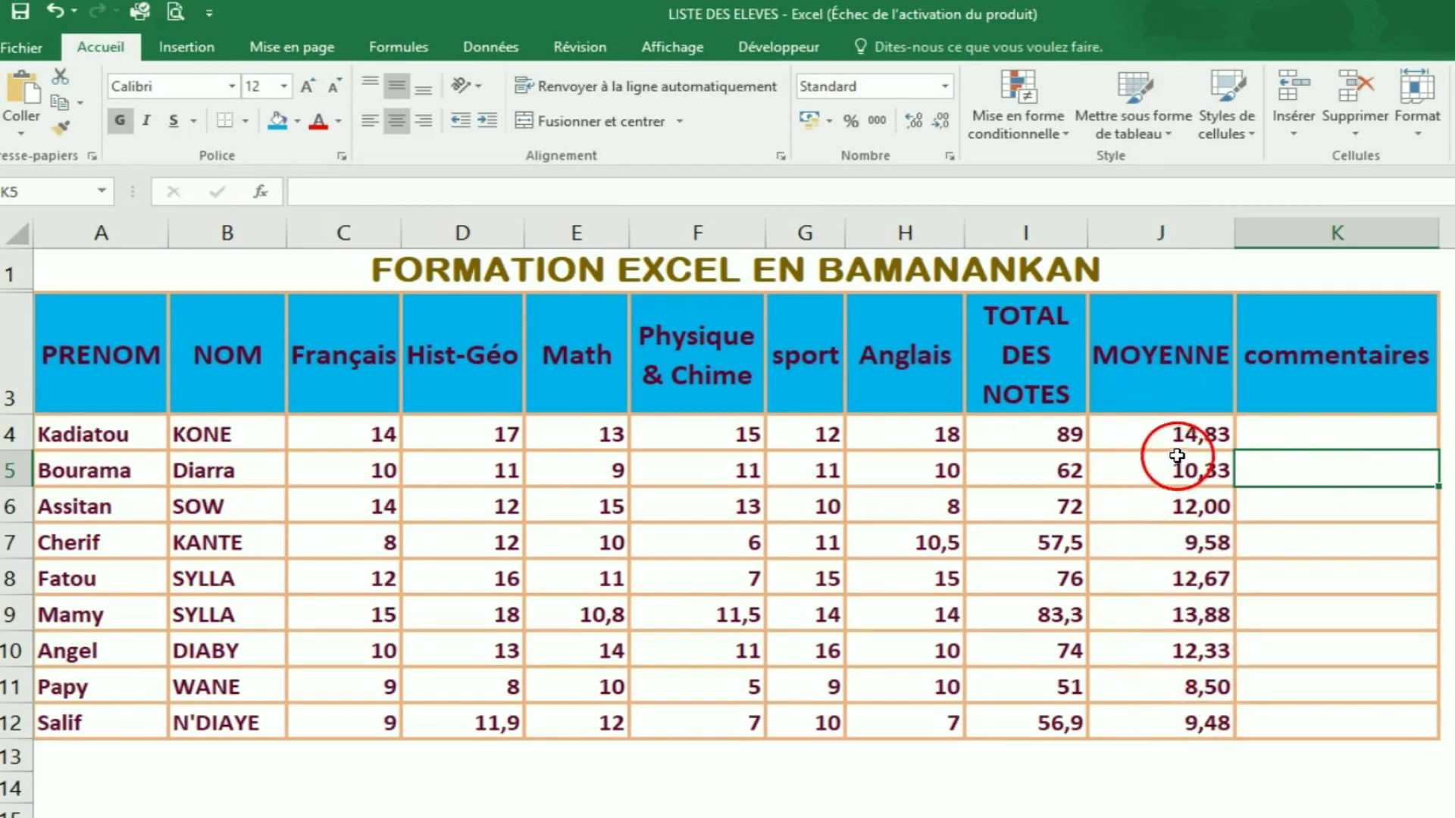
left_click(1338, 429)
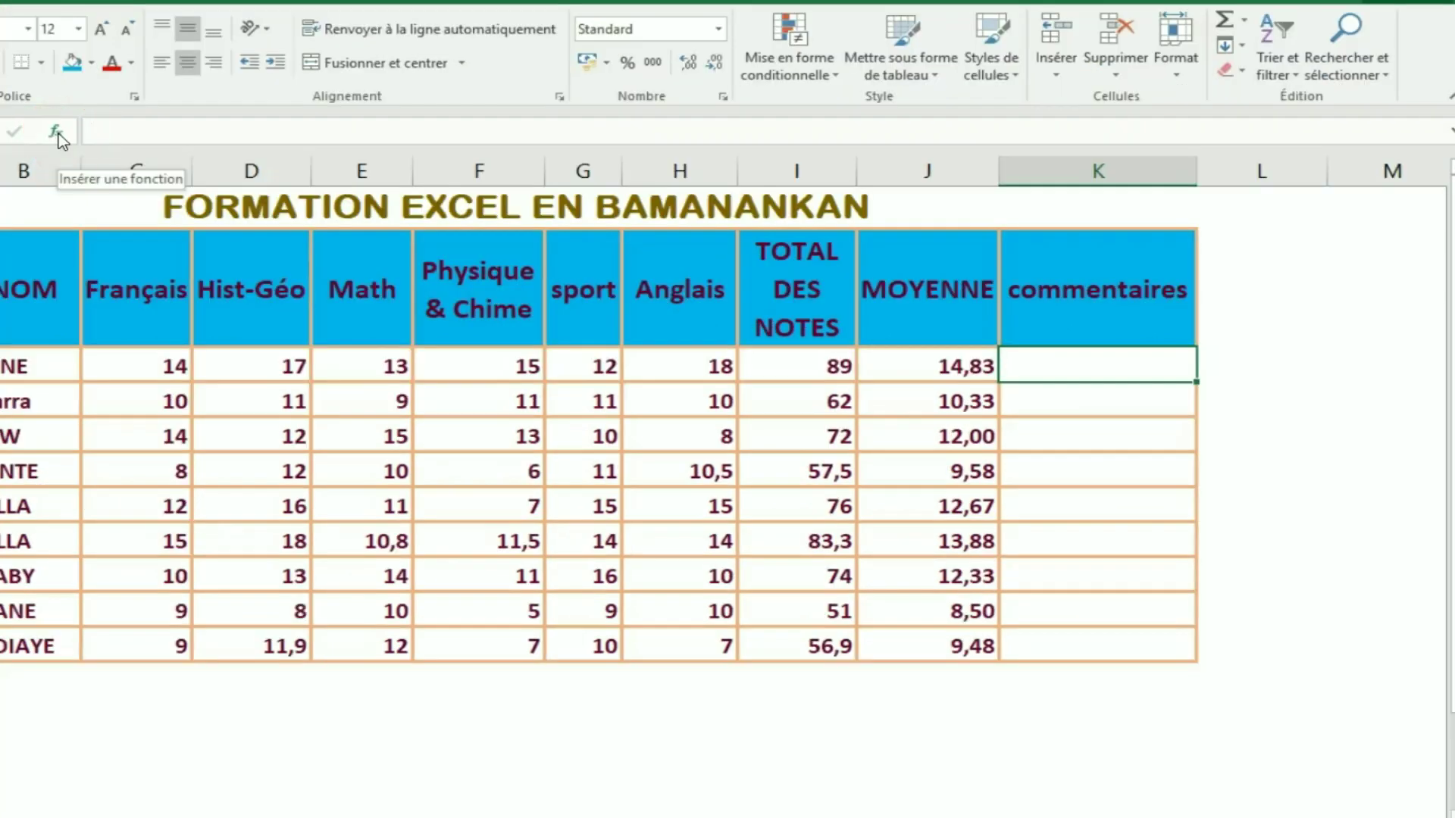
Pick SI in the fx function picker, then cancel it
left_click(58, 133)
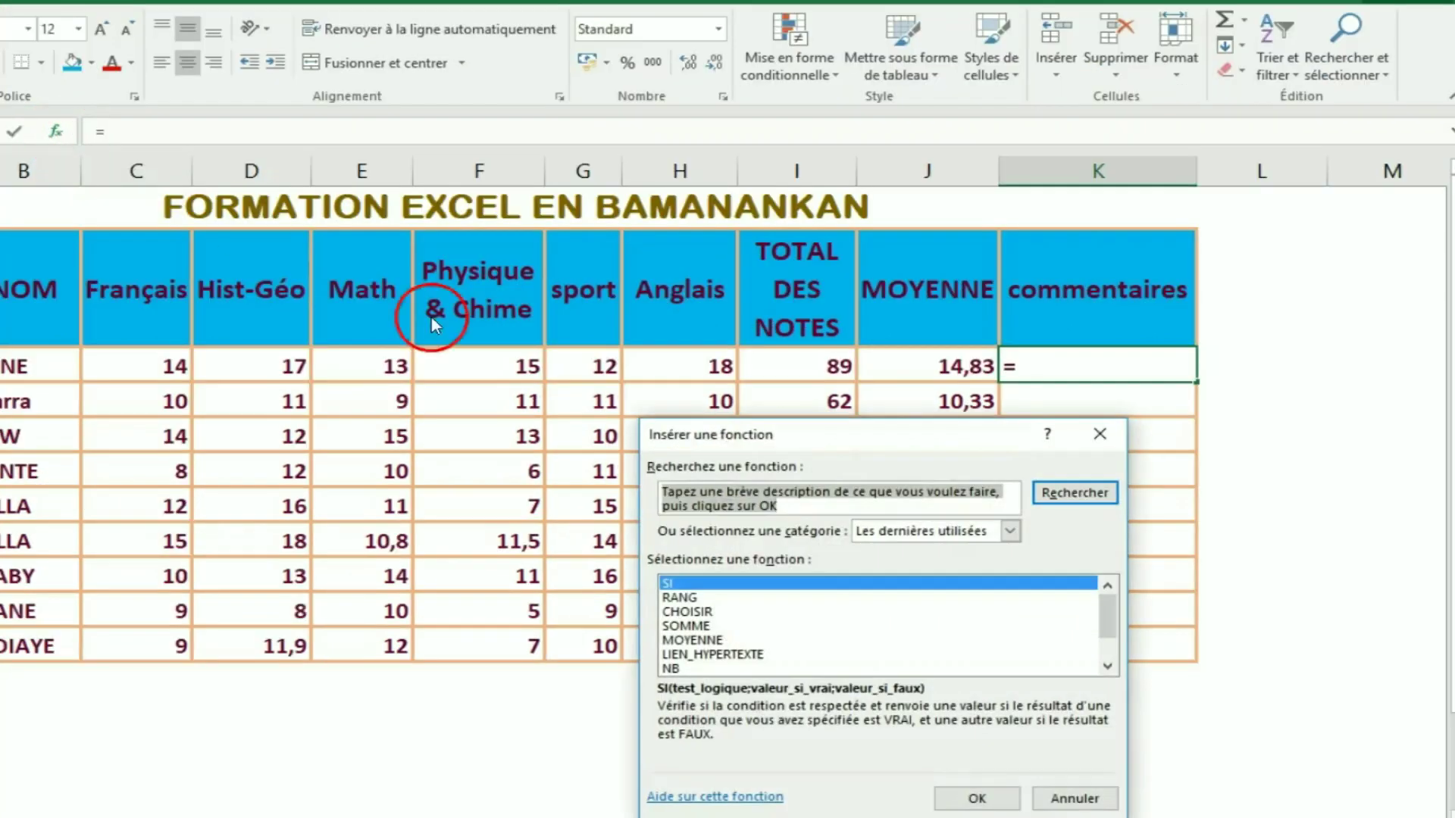
left_click_drag(838, 440, 835, 417)
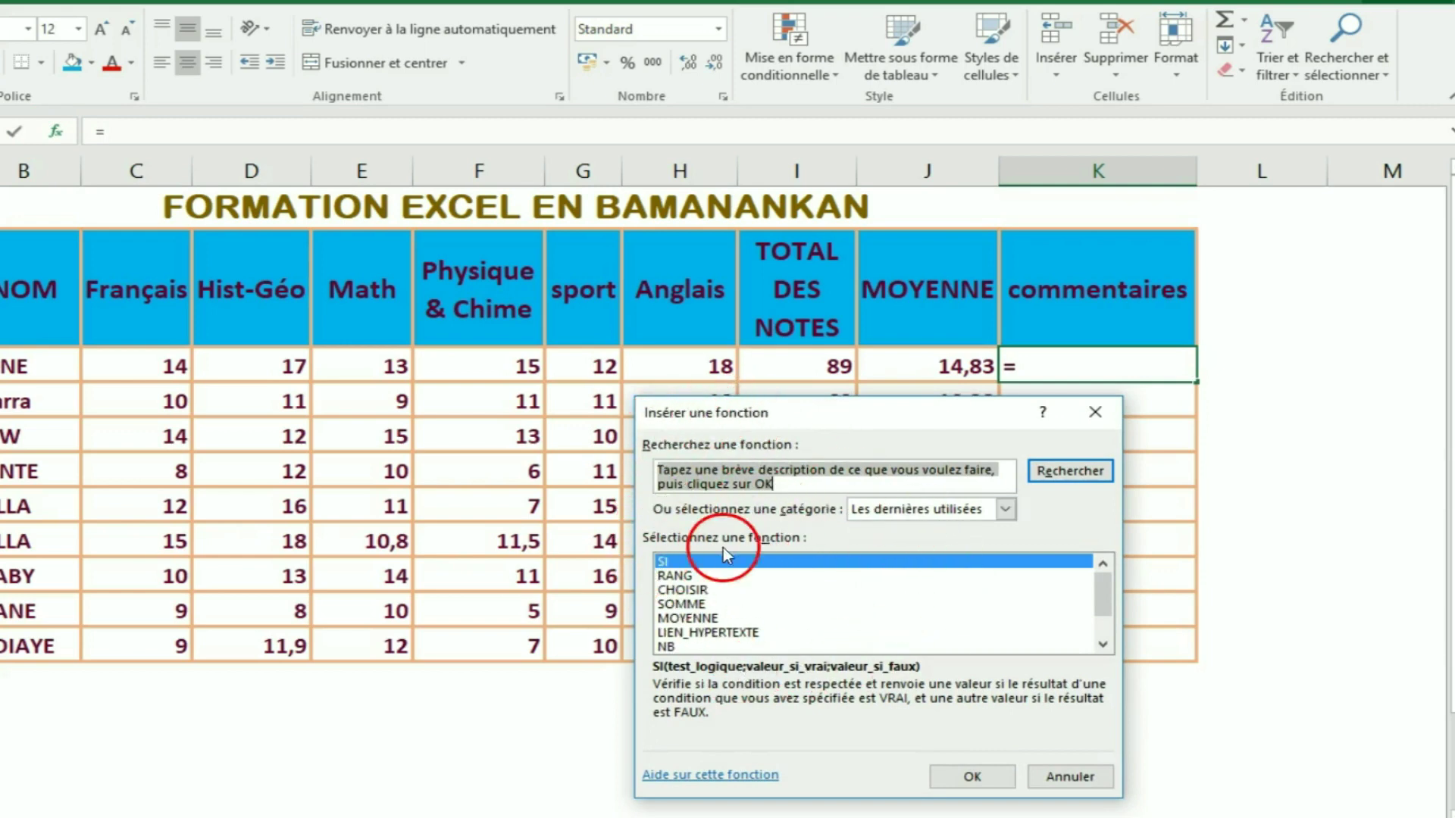
left_click(665, 561)
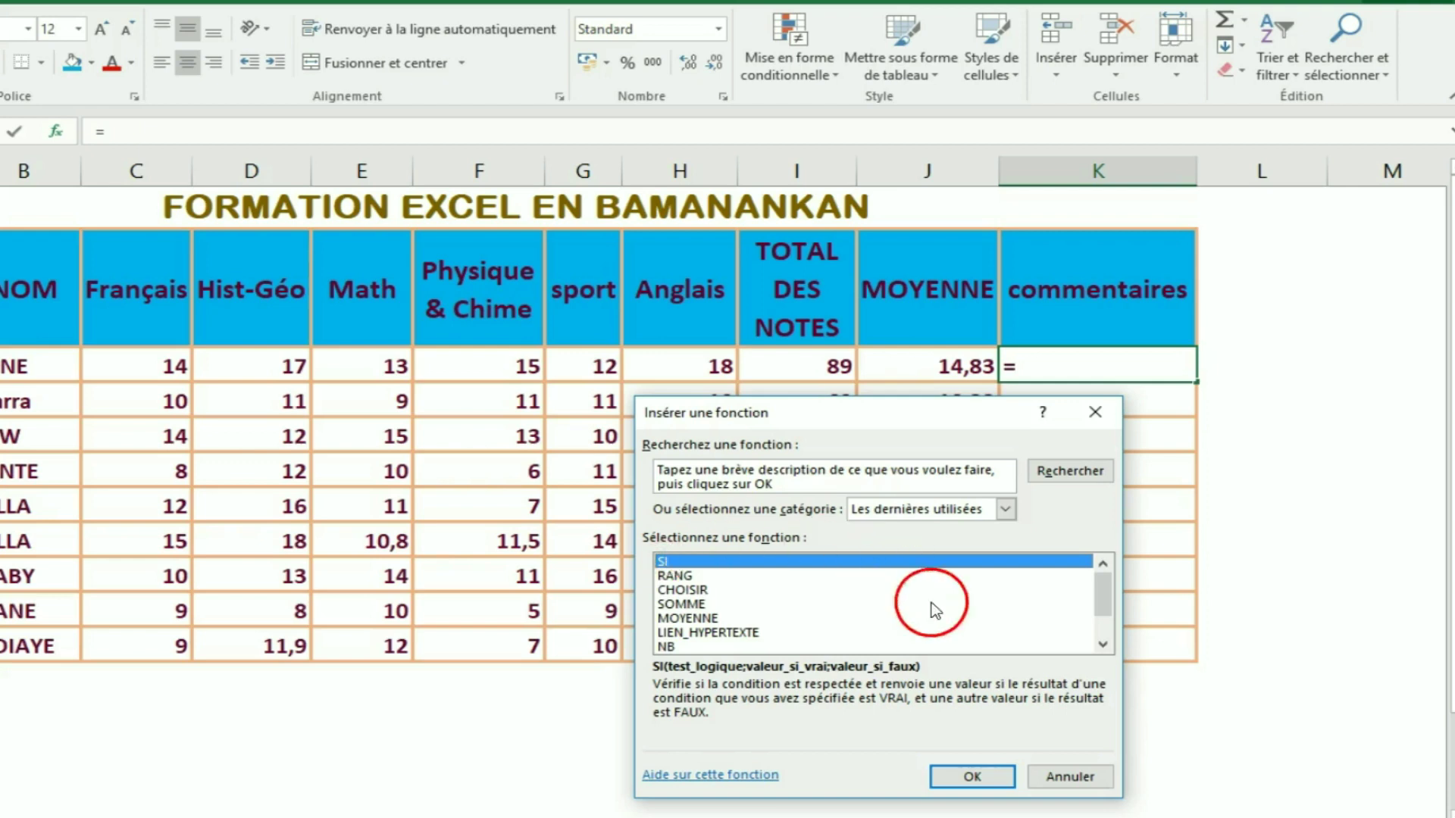
left_click(1052, 779)
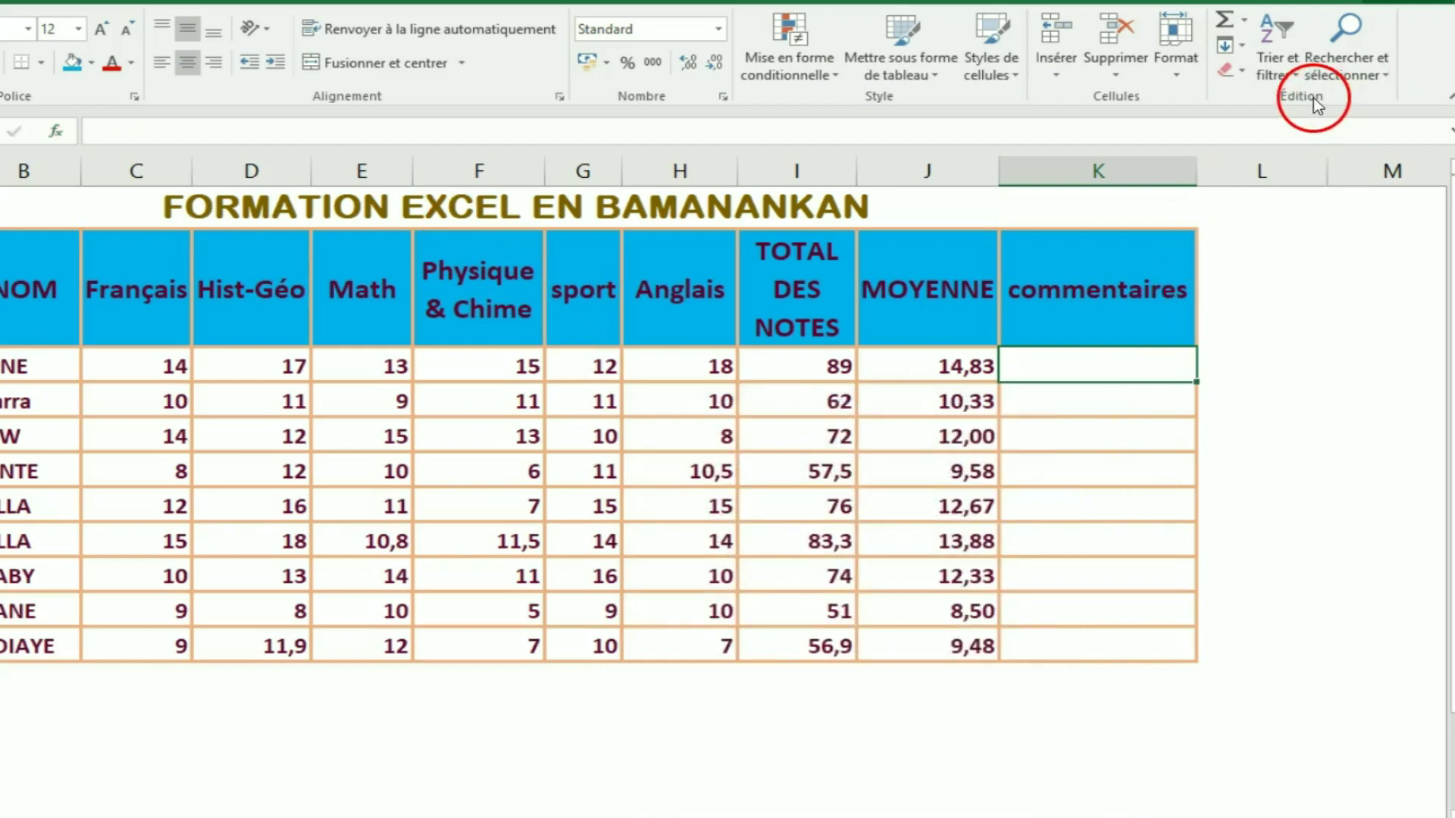
Choose SI through AutoSum > Autres fonctions, open its arguments, then cancel the entry
left_click(1247, 13)
left_click(1281, 182)
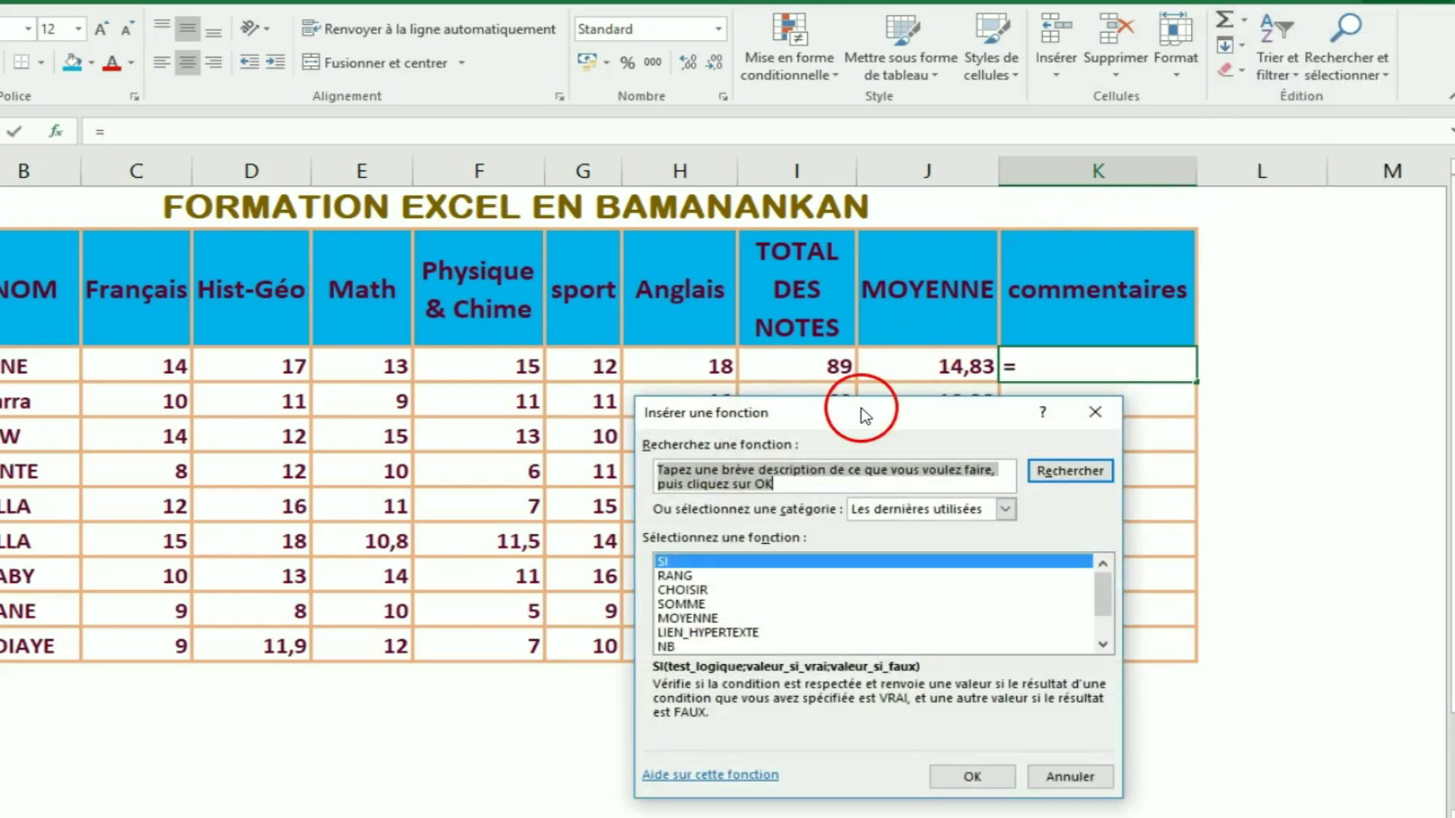
left_click_drag(861, 410, 844, 396)
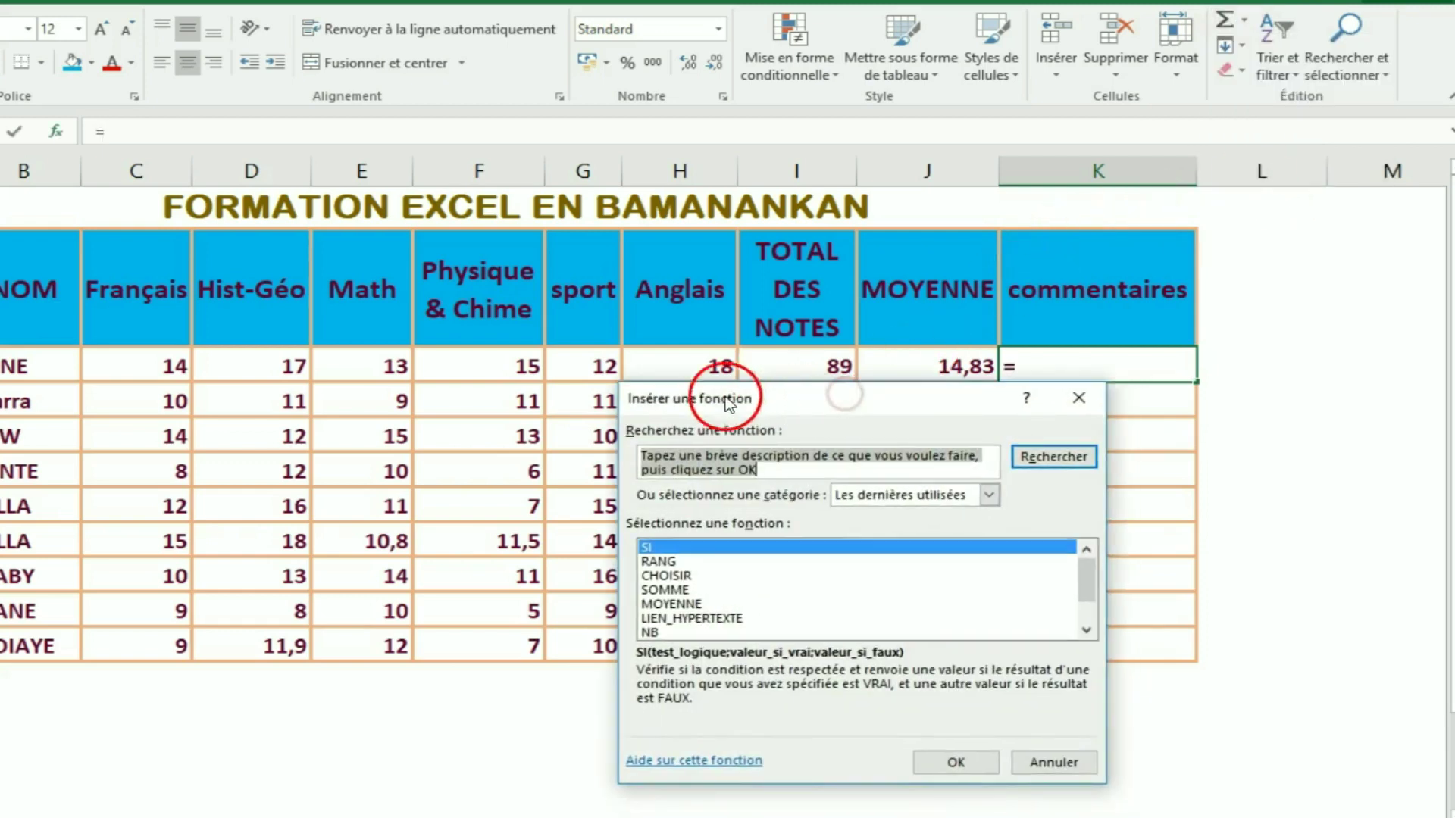
left_click(650, 548)
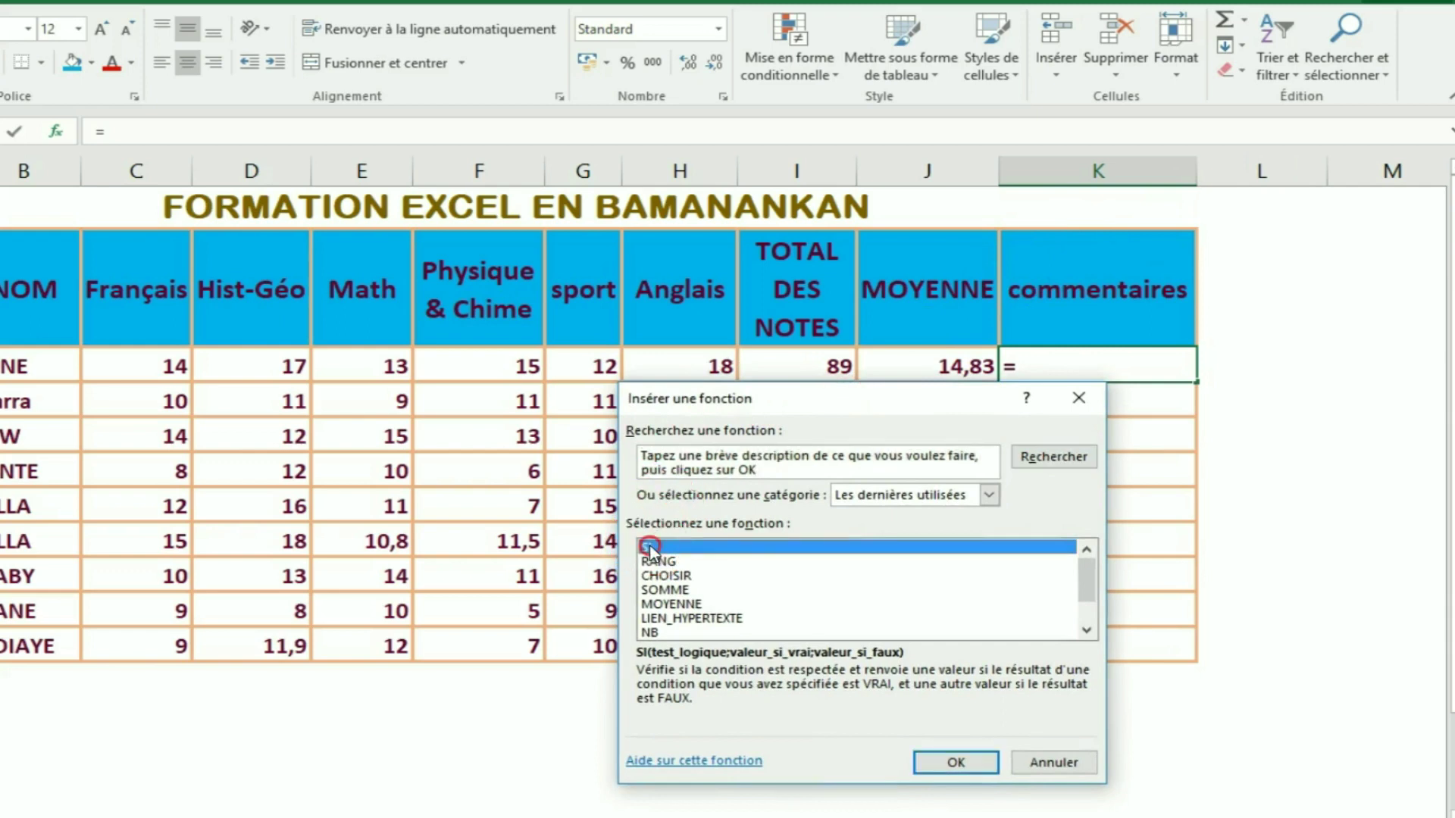
left_click(940, 768)
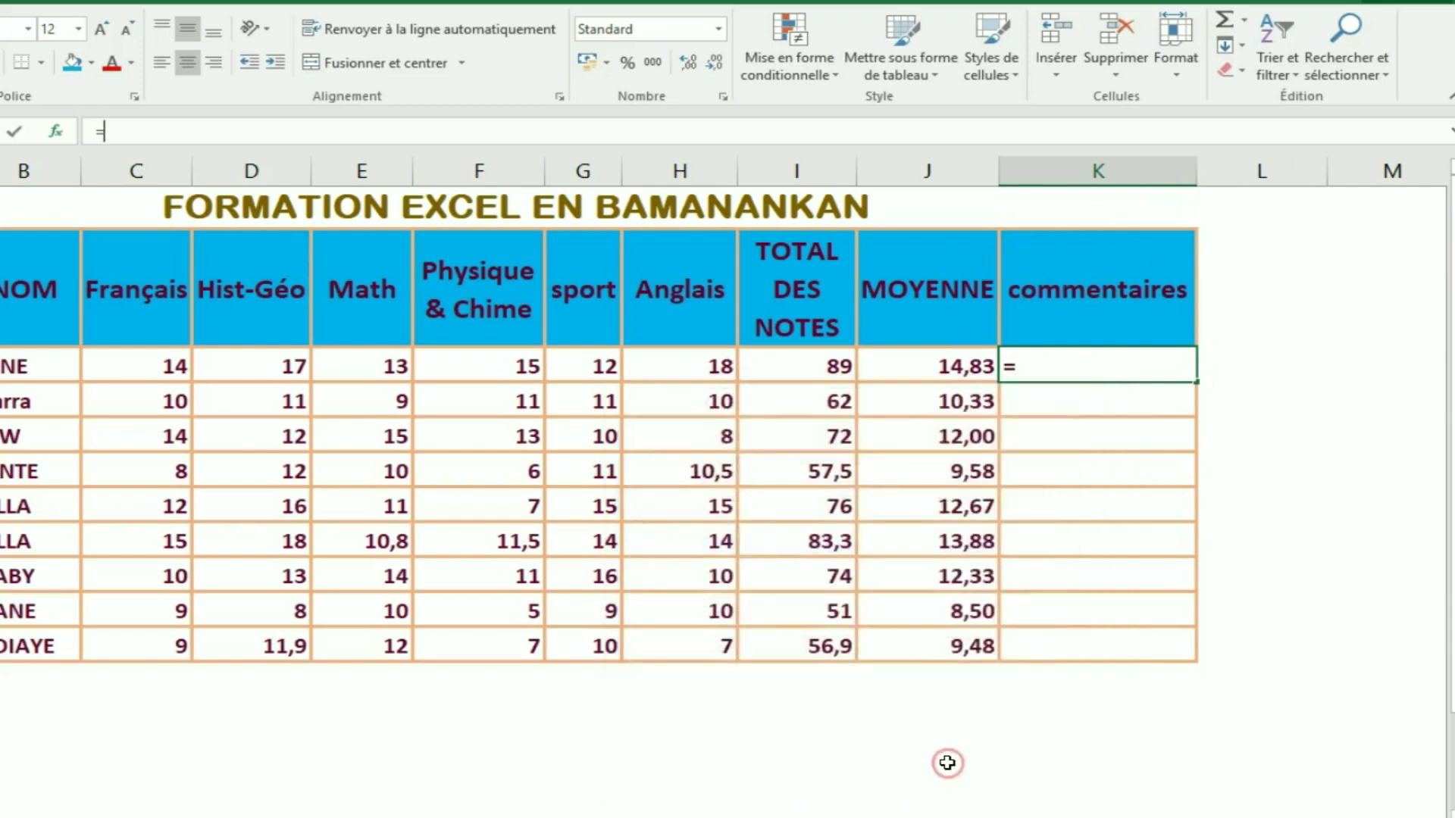
type("SI()")
left_click(718, 440)
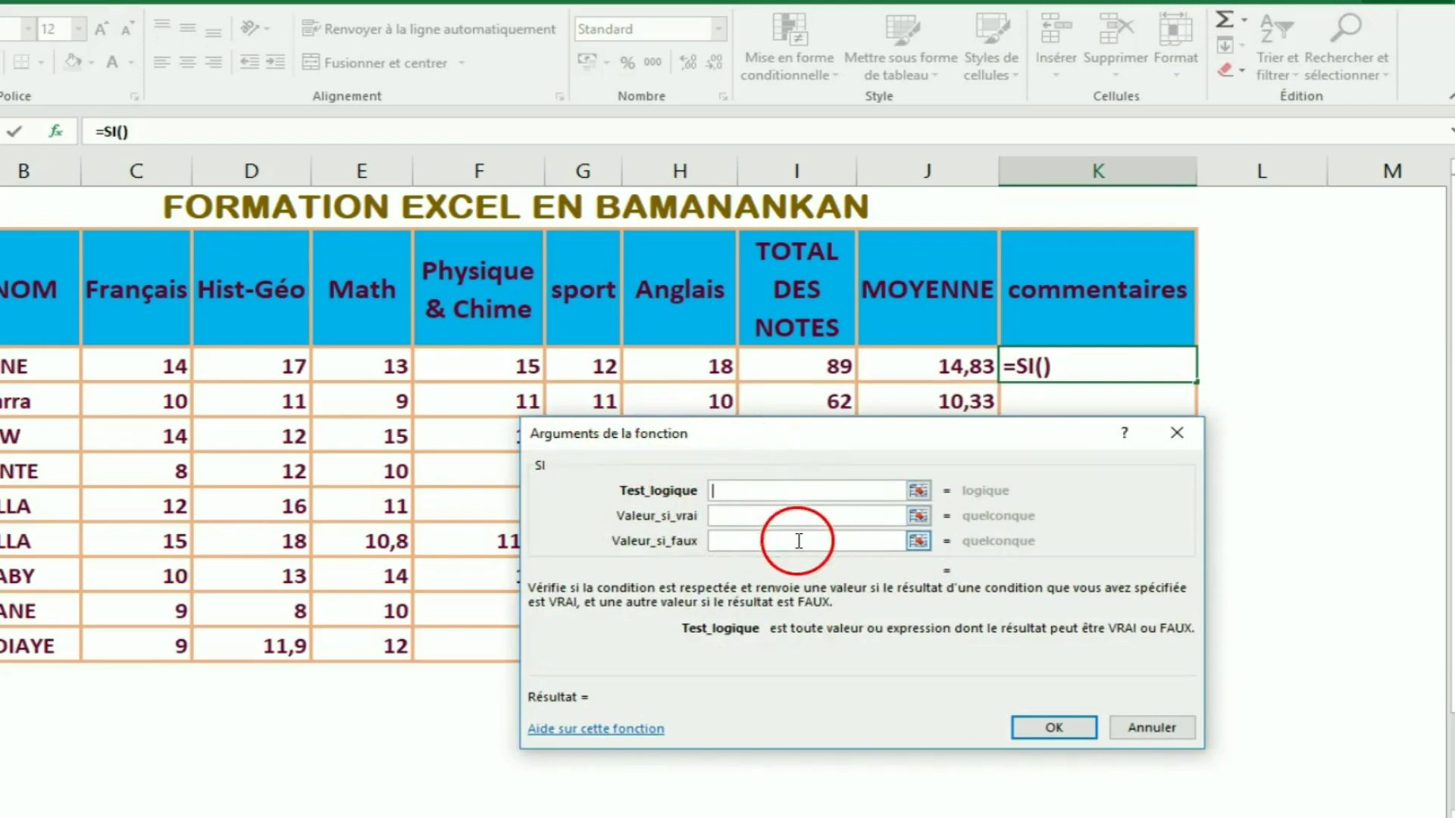
left_click(1137, 731)
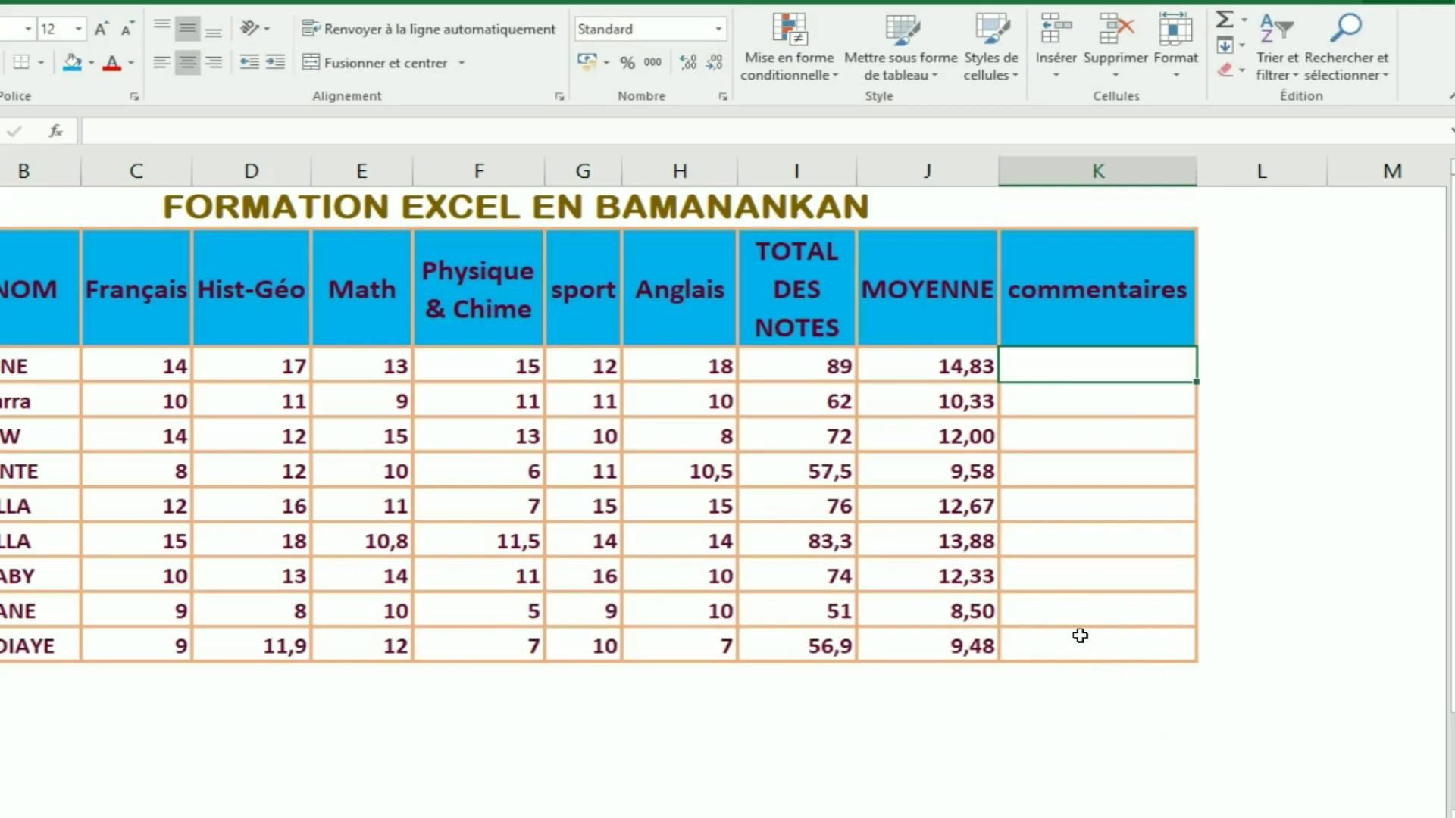
left_click(1098, 366)
type("=")
Reopen the function picker with Shift+F3 and insert SI into K4
key("shift+F3")
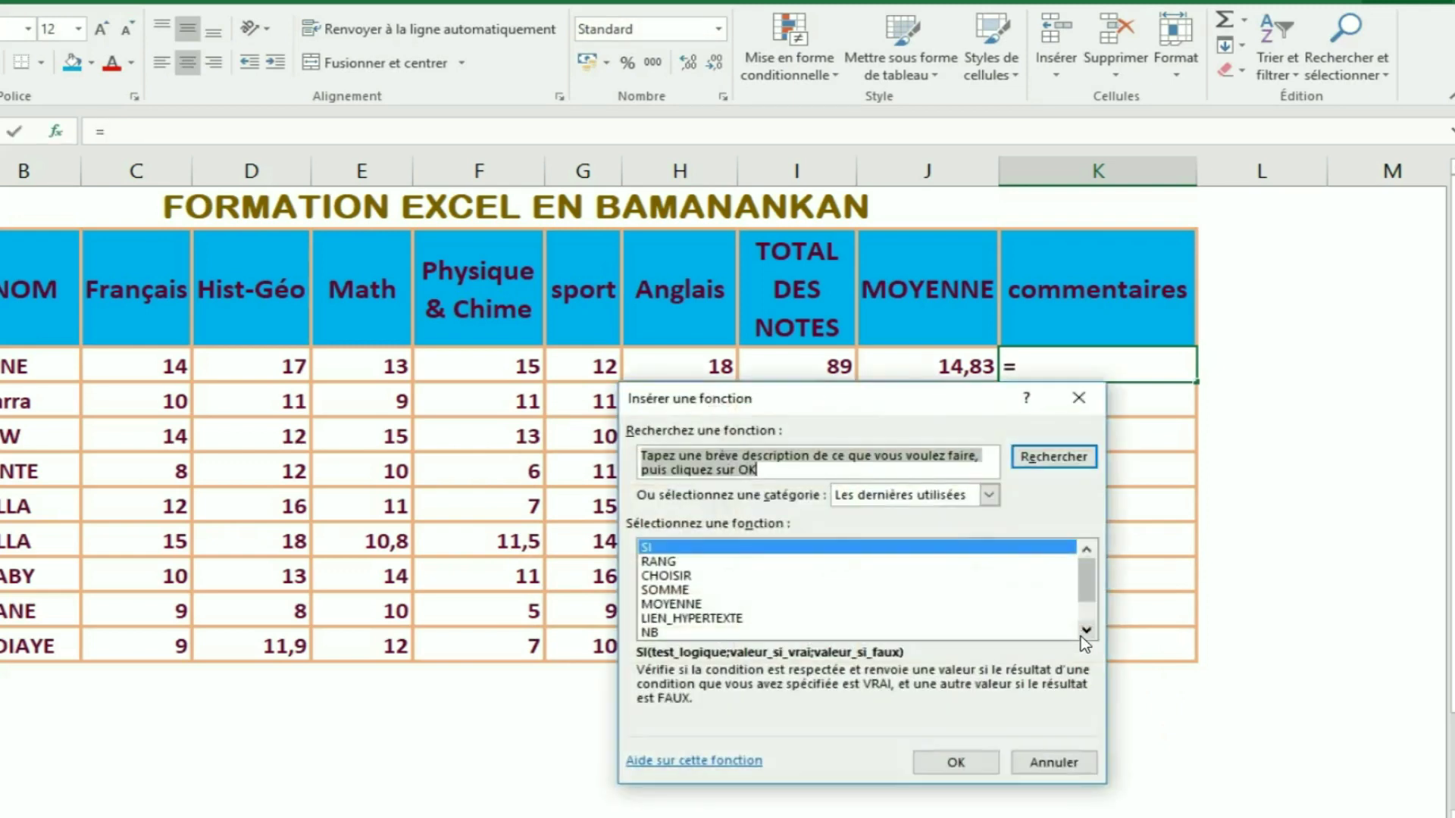
left_click_drag(916, 545, 714, 543)
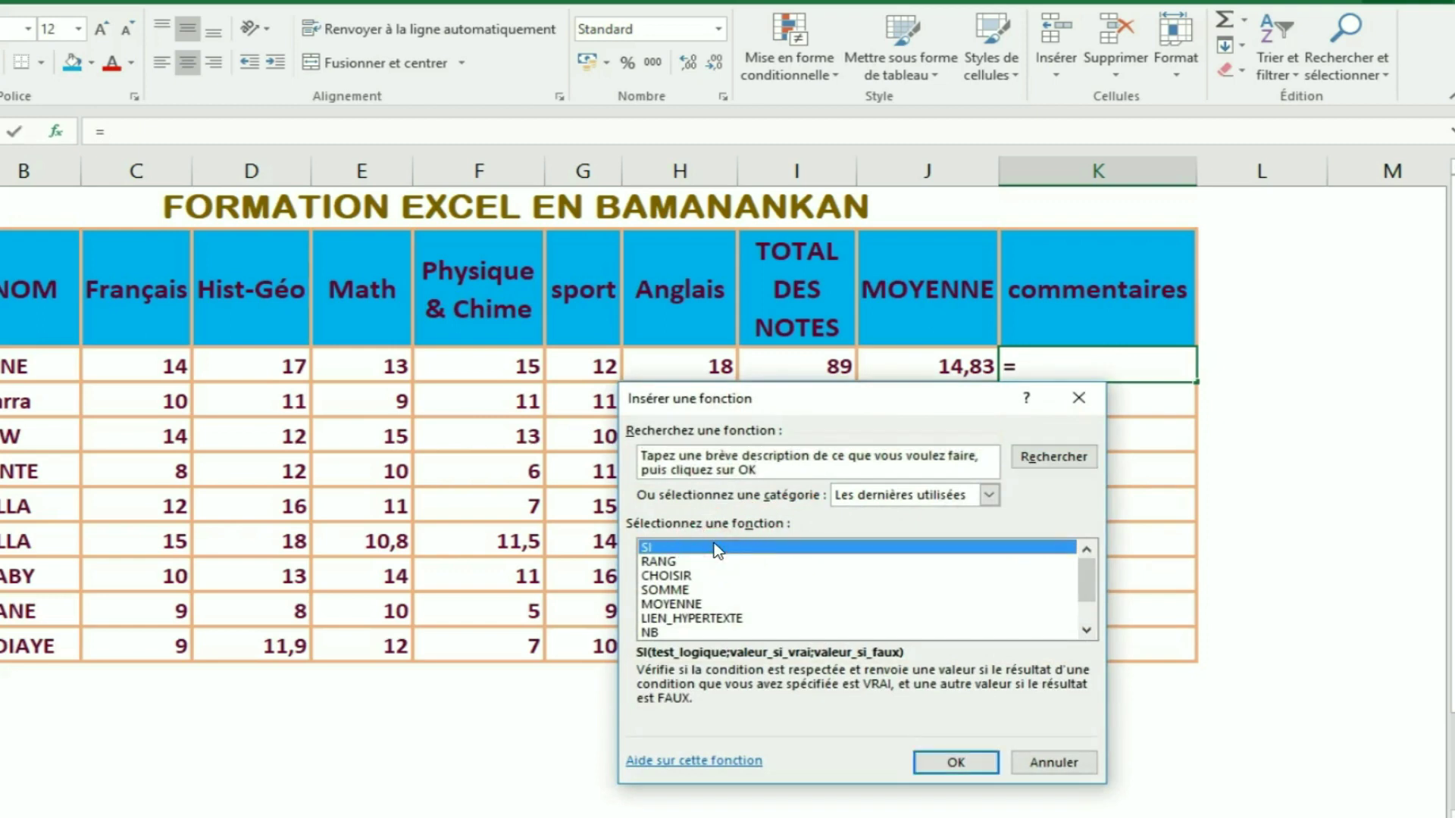
left_click(936, 759)
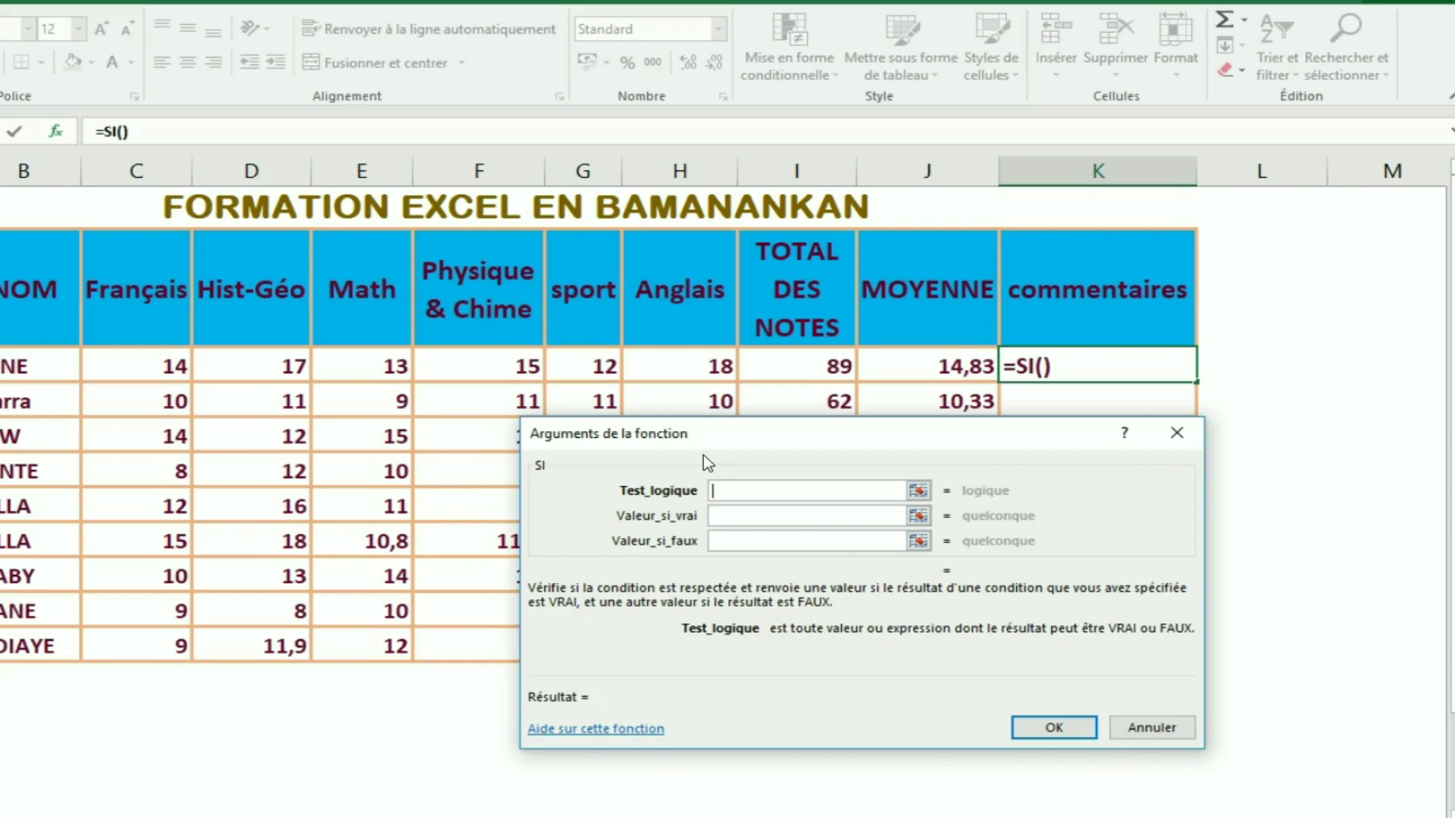
Enter J4>=10 as the SI logical test
left_click(752, 491)
mouse_move(871, 437)
left_mouse_down()
mouse_move(989, 512)
mouse_move(528, 331)
left_mouse_up()
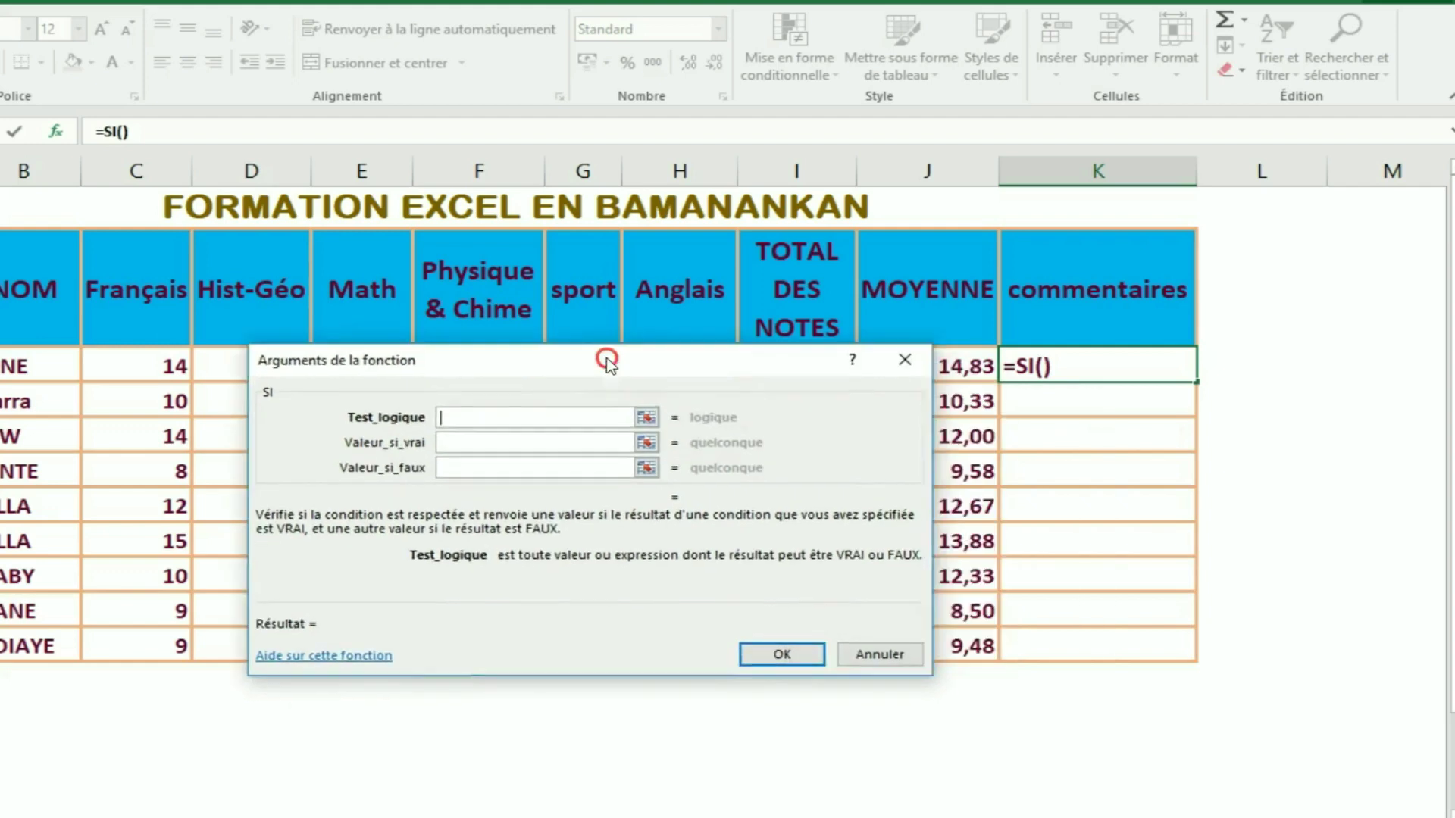
left_click(913, 366)
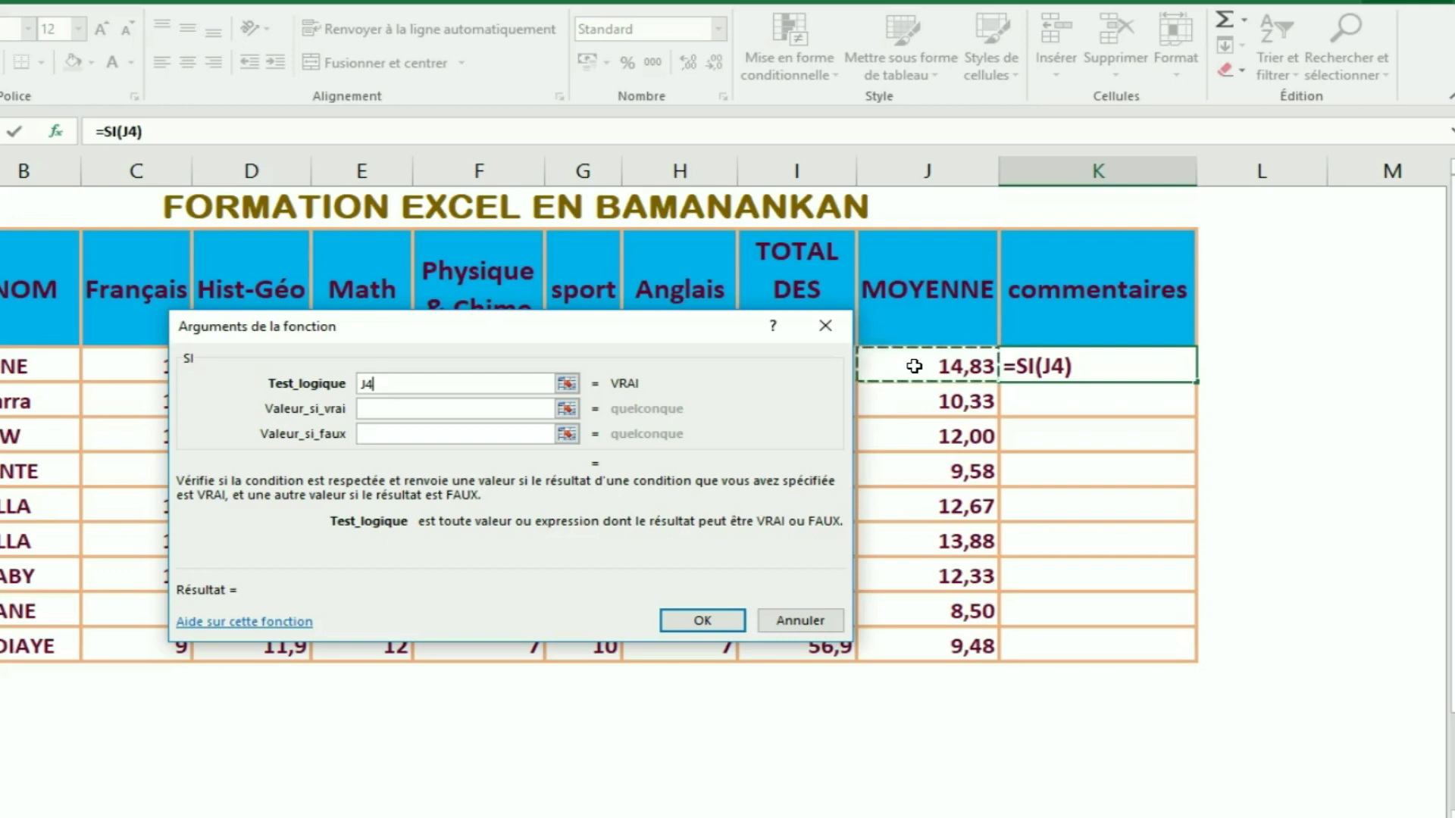
type("<")
key("BackSpace")
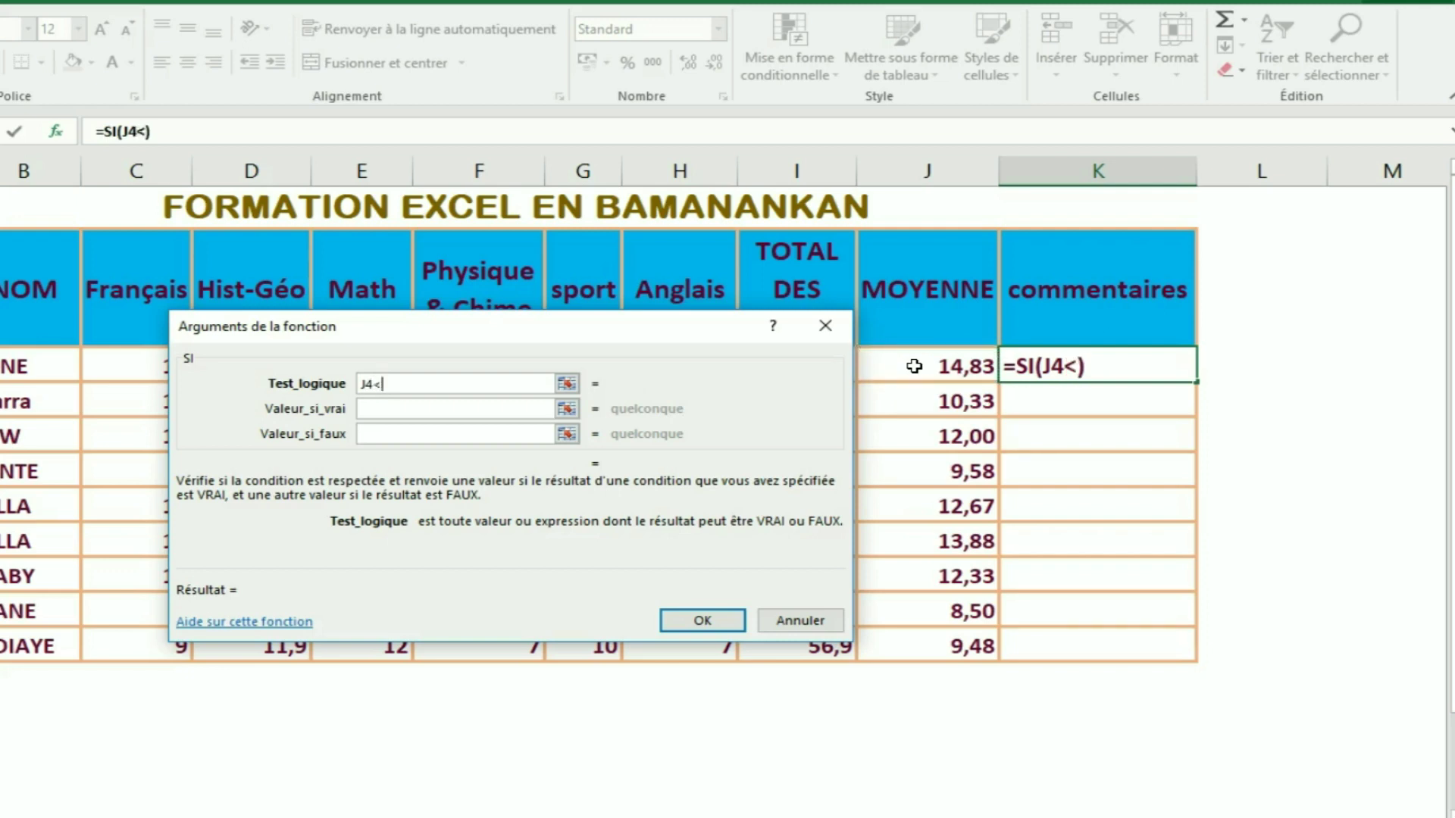
key("BackSpace")
type("=10")
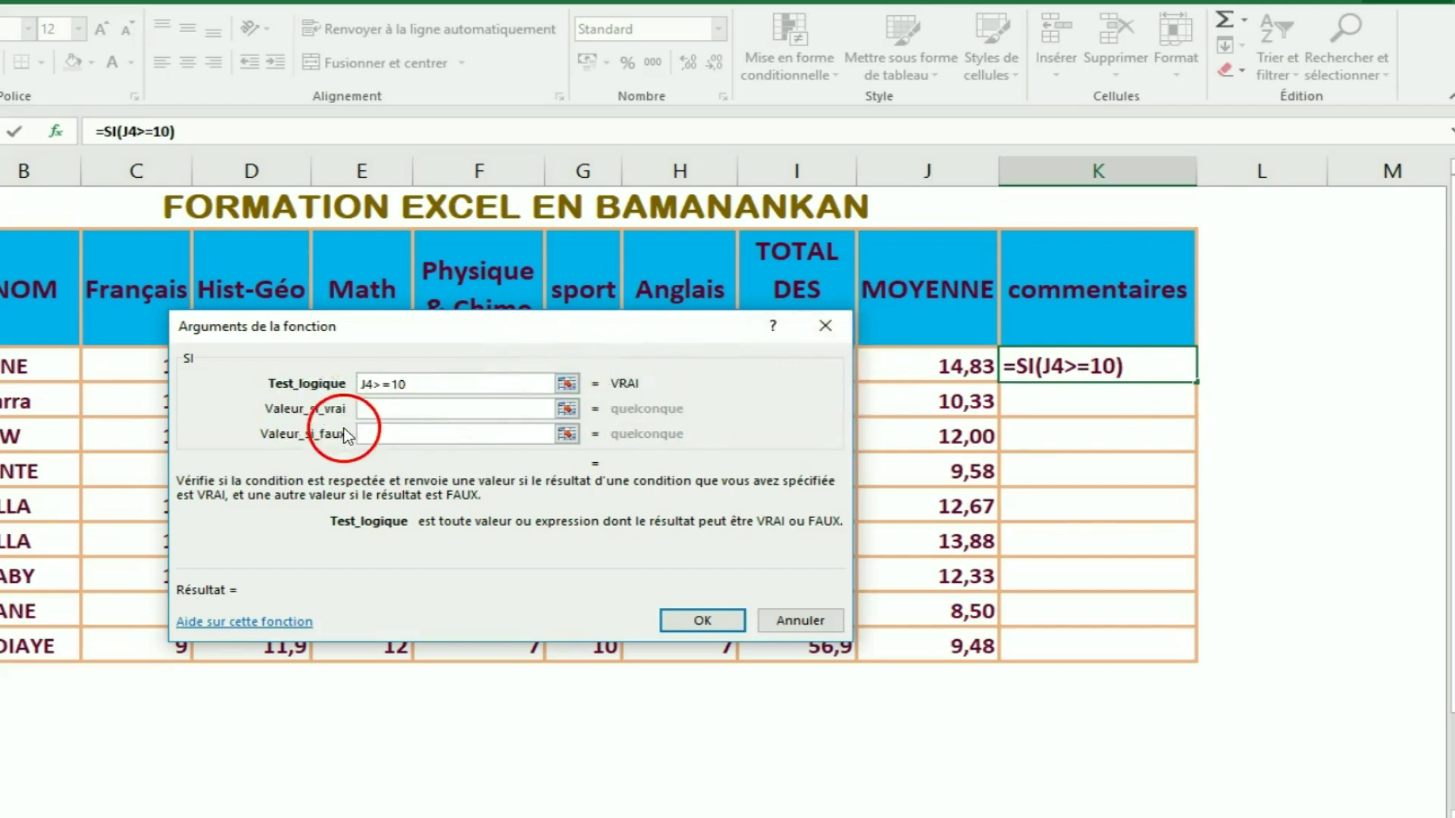
Set the true value to Admis and the false value to Recalé
left_click(391, 408)
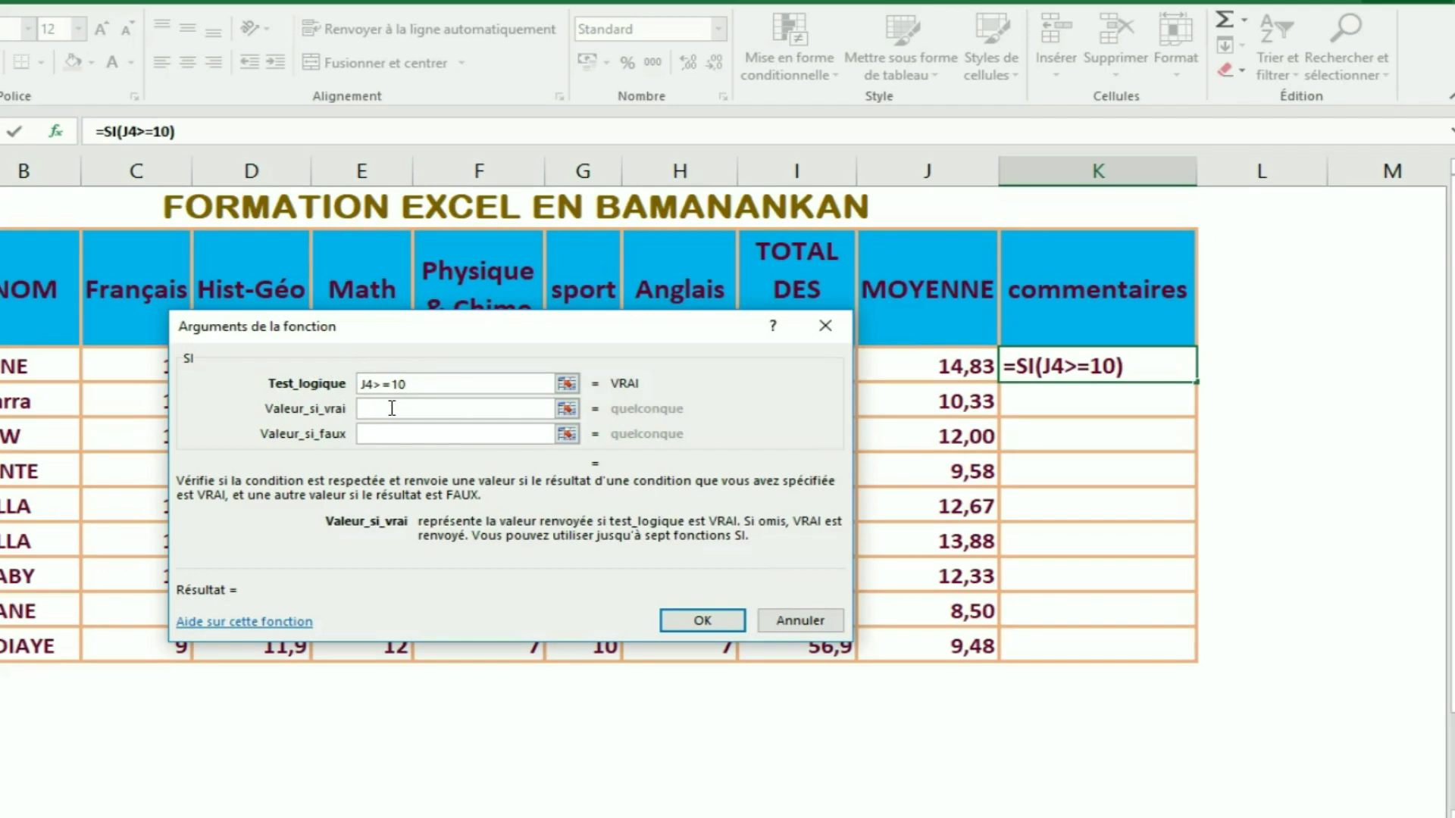
type("Admis")
left_click(396, 434)
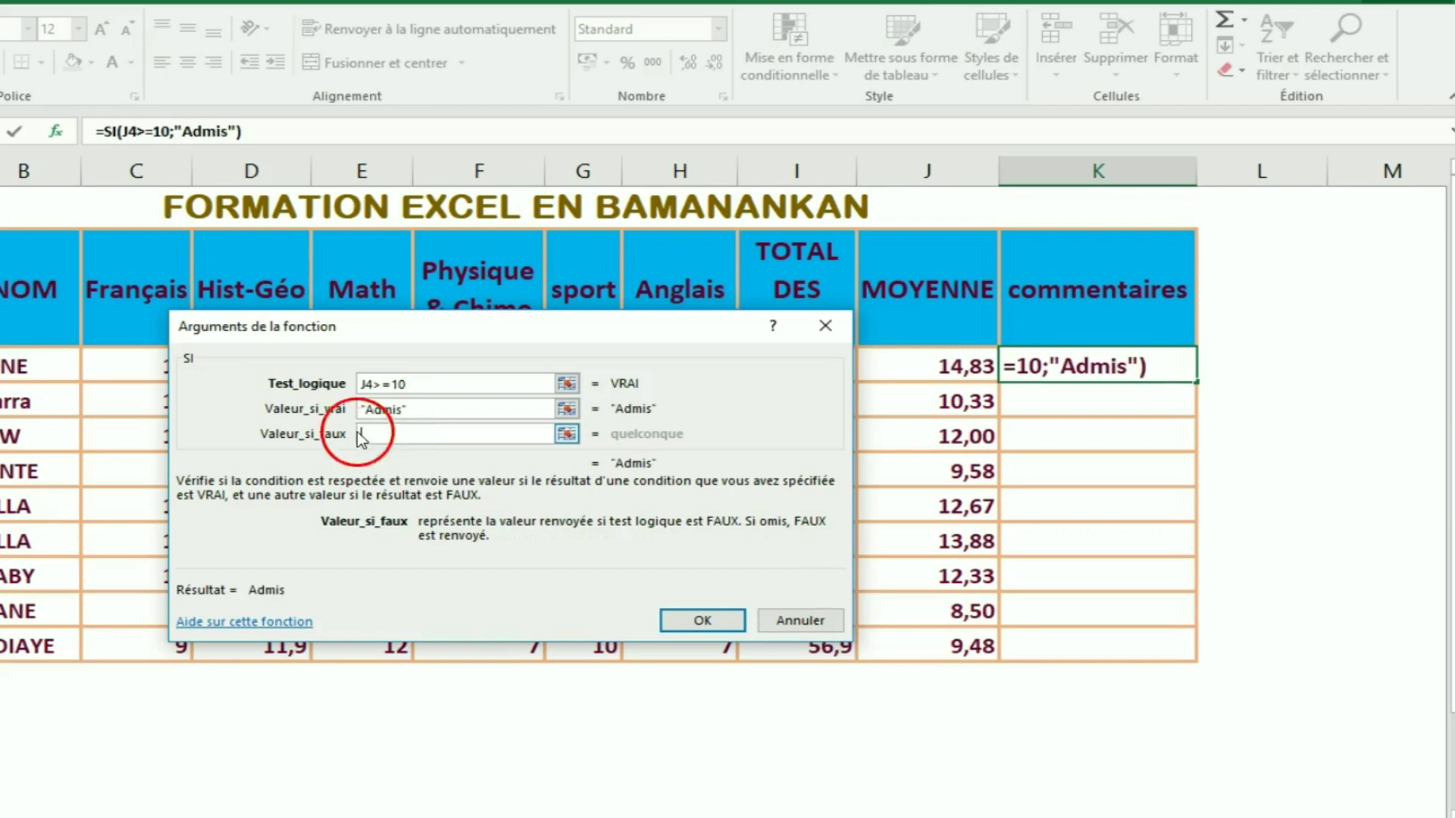
type("Recalé")
left_click(440, 413)
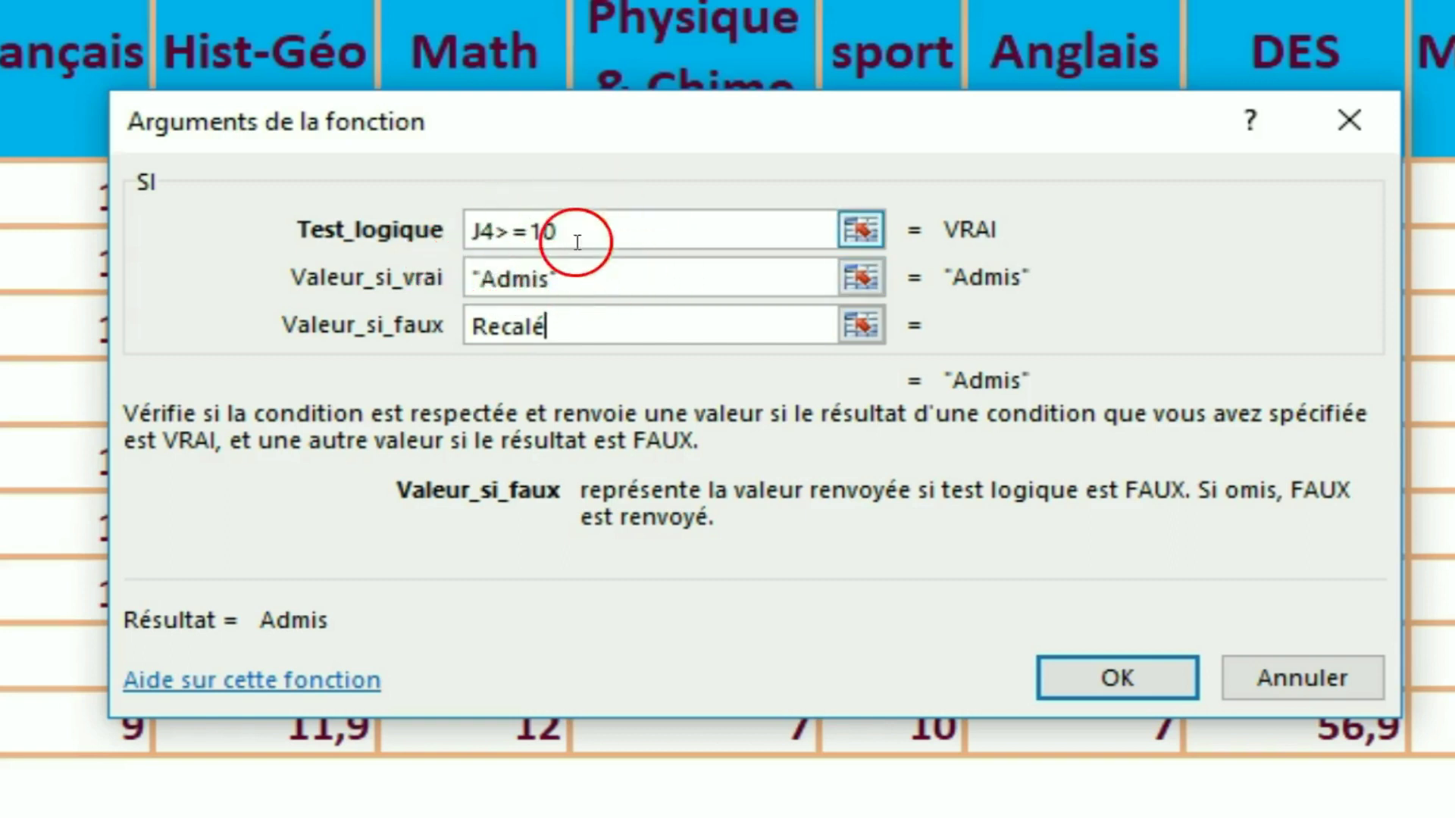
Confirm =SI(J4>=10;"Admis";"Recalé") in K4 so Kadiatou shows Admis
left_click(524, 267)
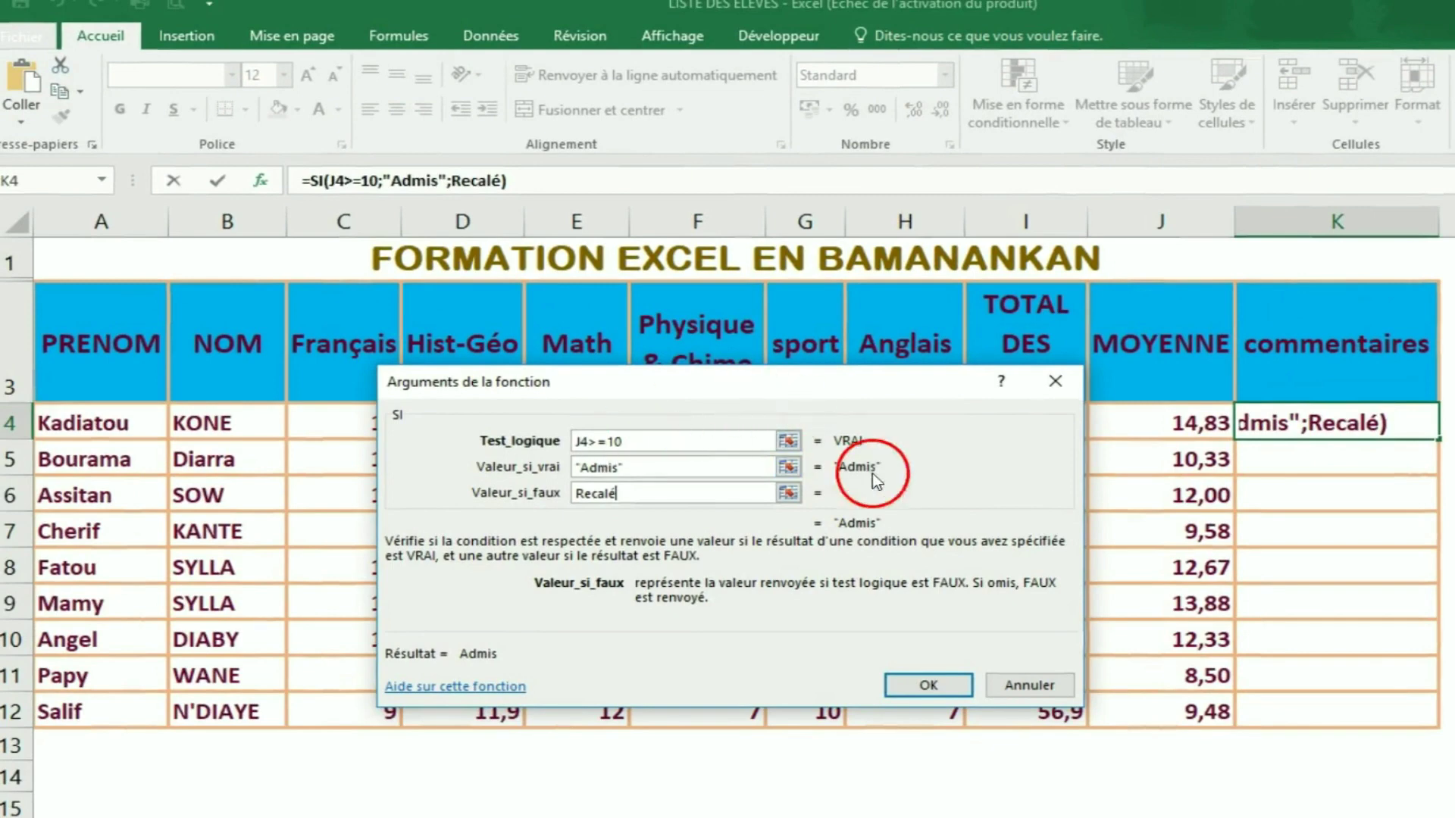
left_click(928, 685)
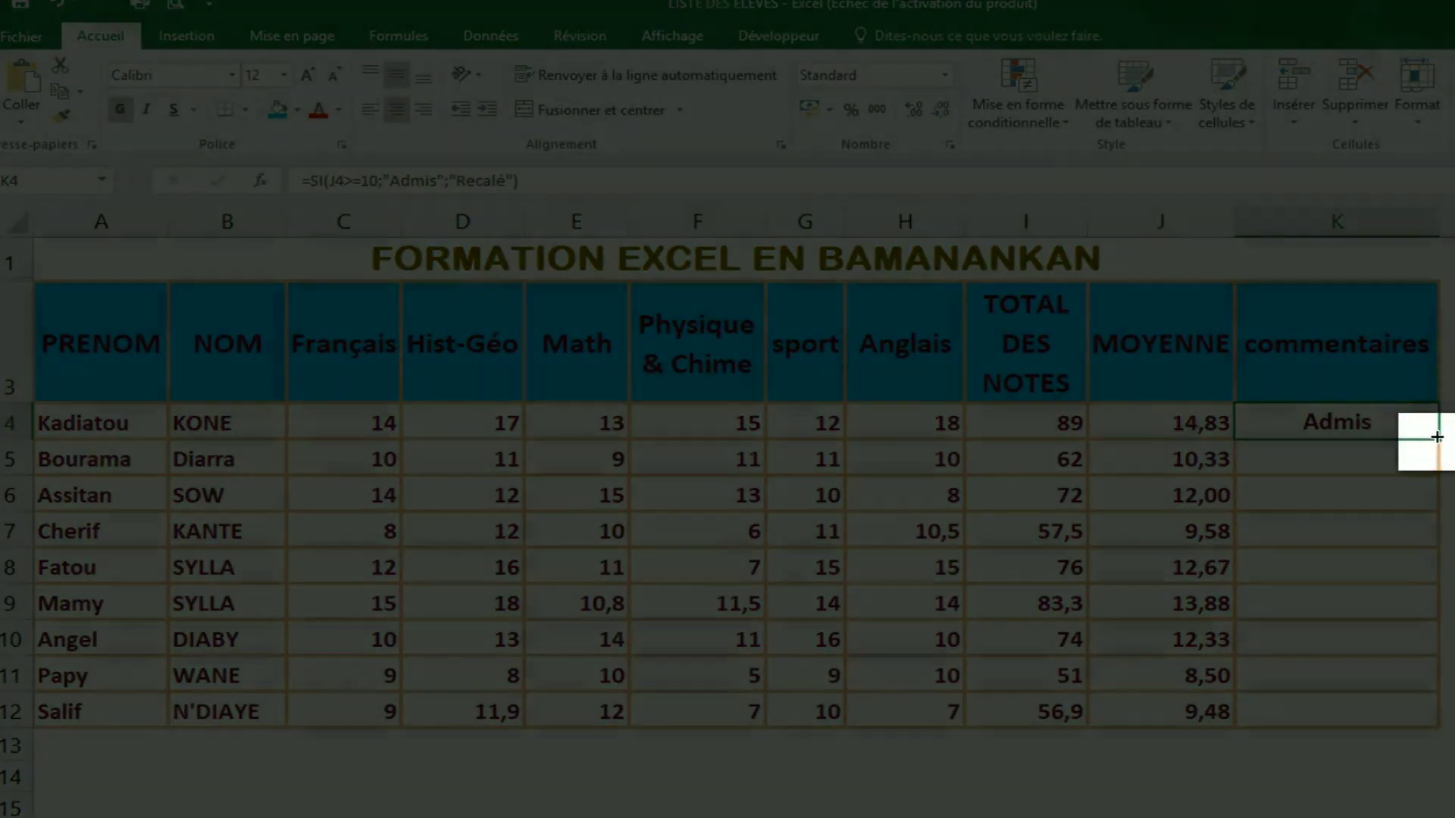
left_click_drag(1437, 437, 1447, 726)
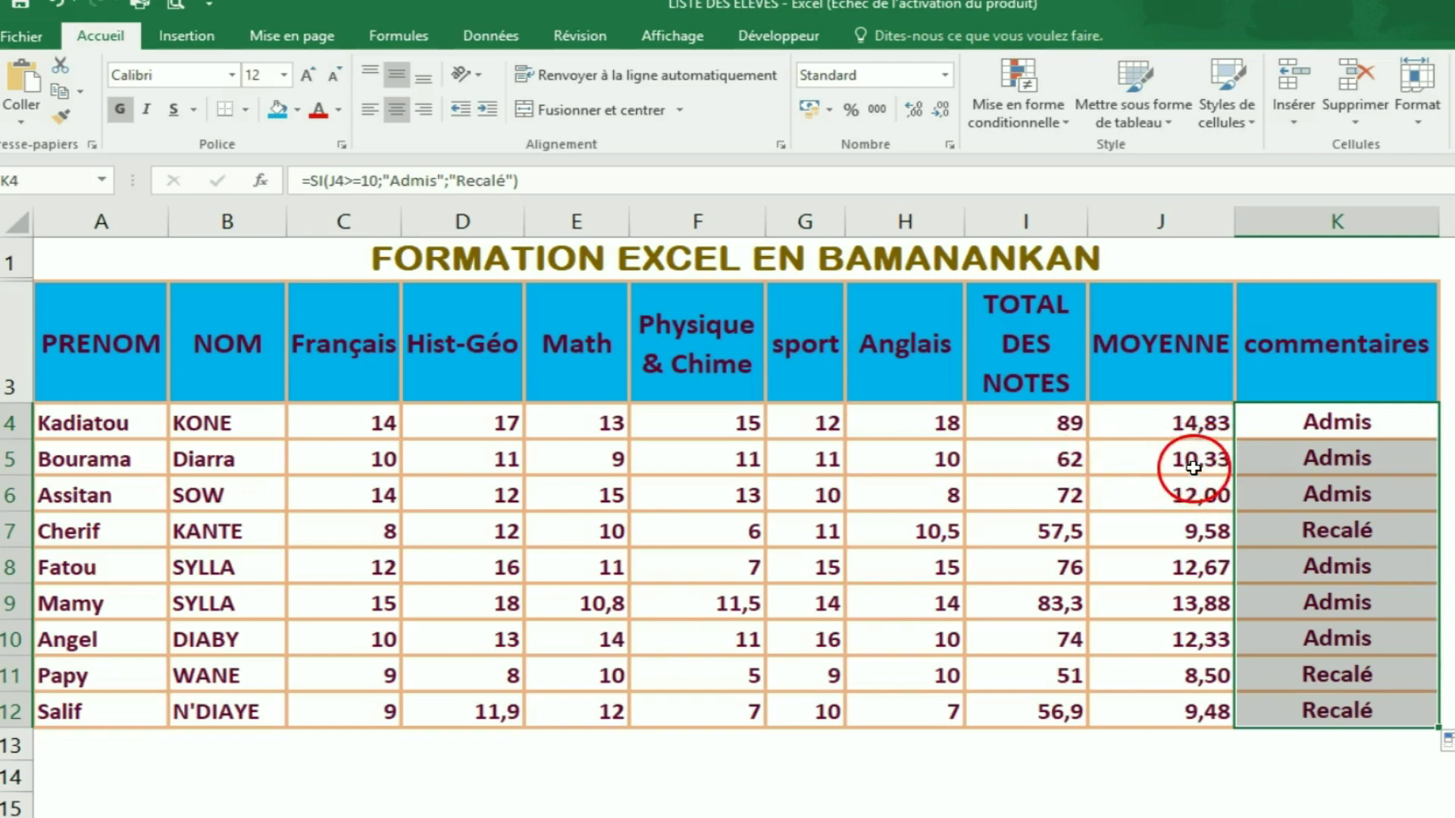
left_click(1196, 460)
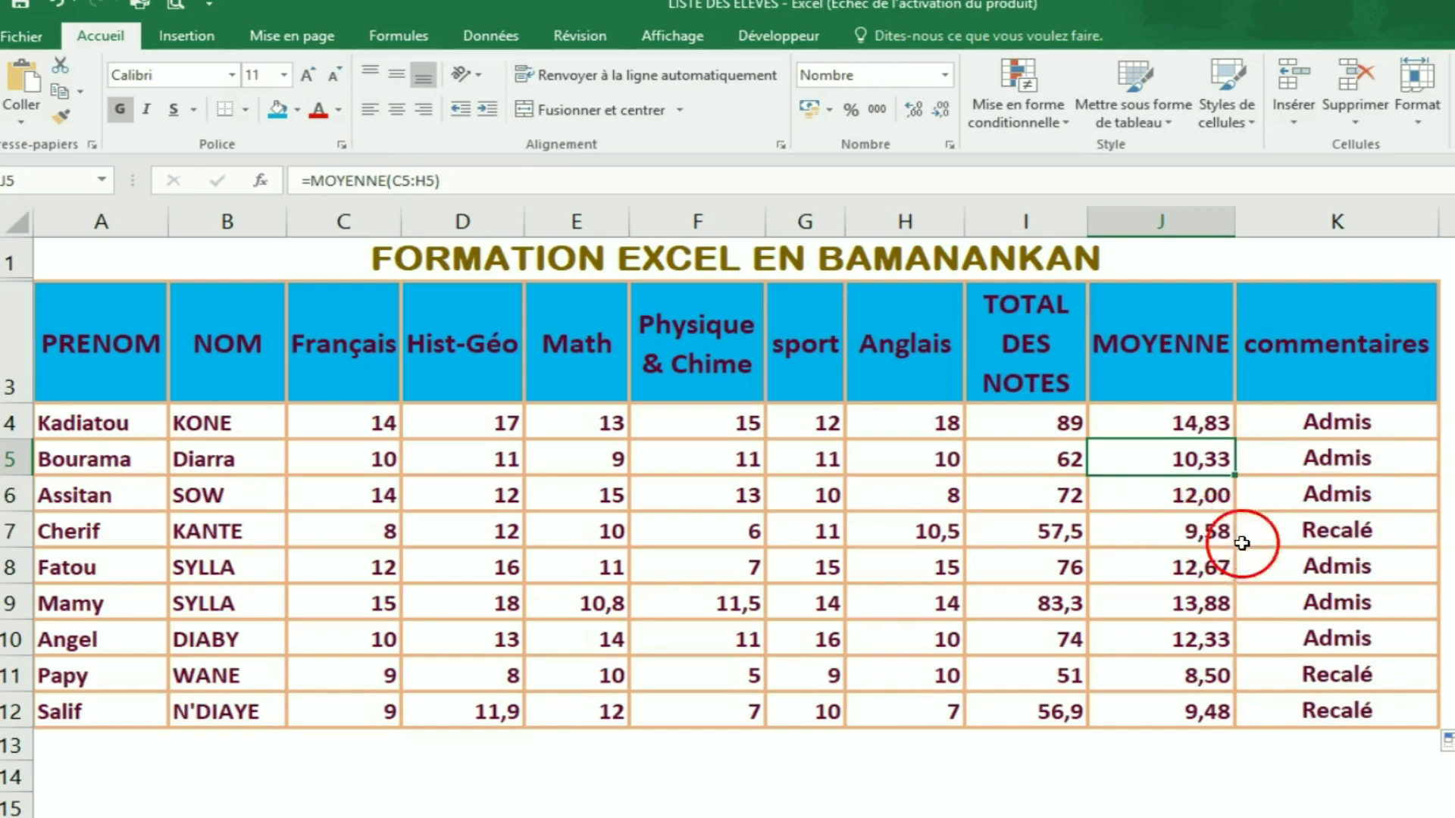
left_click(1341, 530)
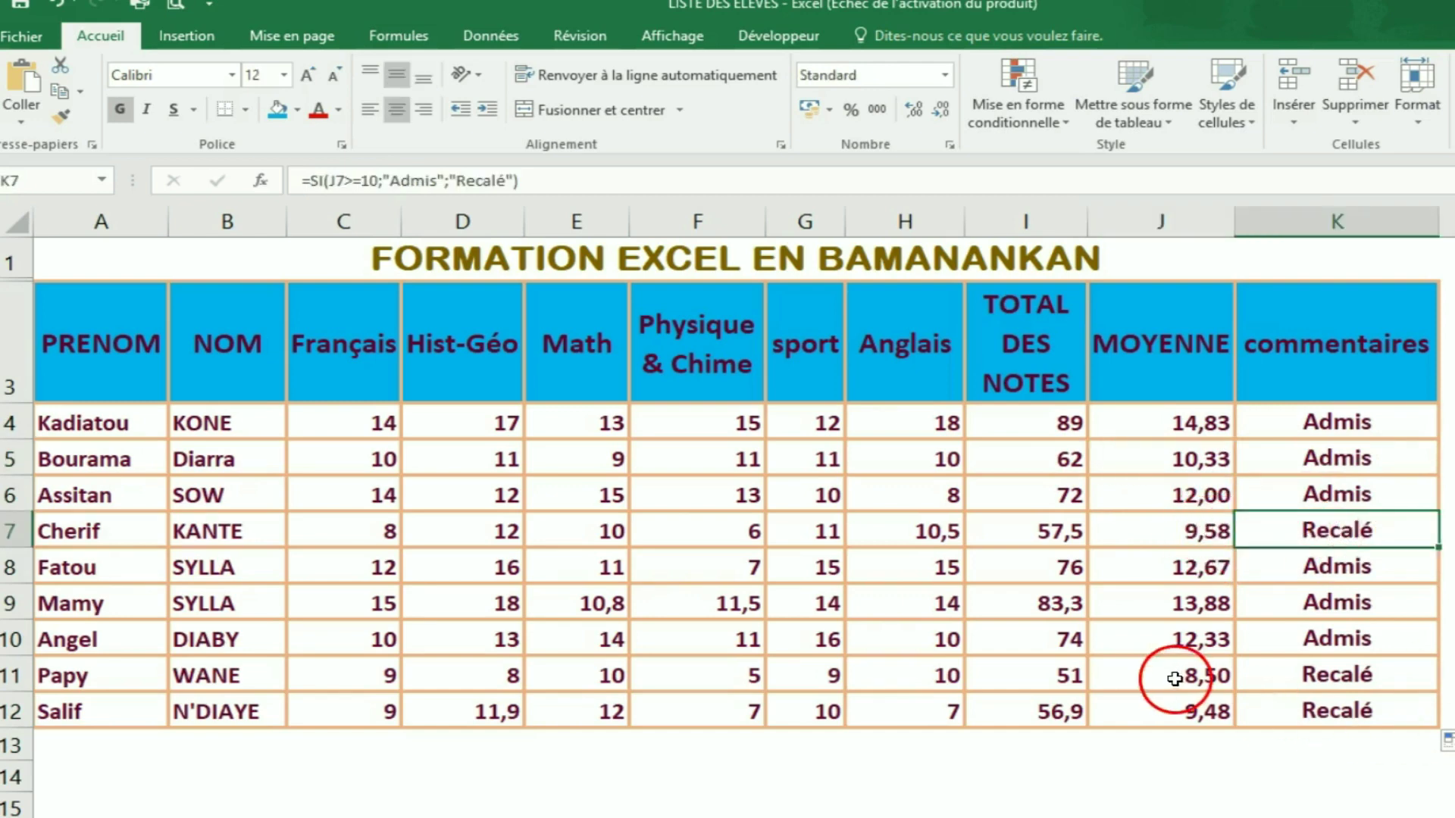
left_click(1347, 672)
left_click(1367, 710)
left_click(1369, 671)
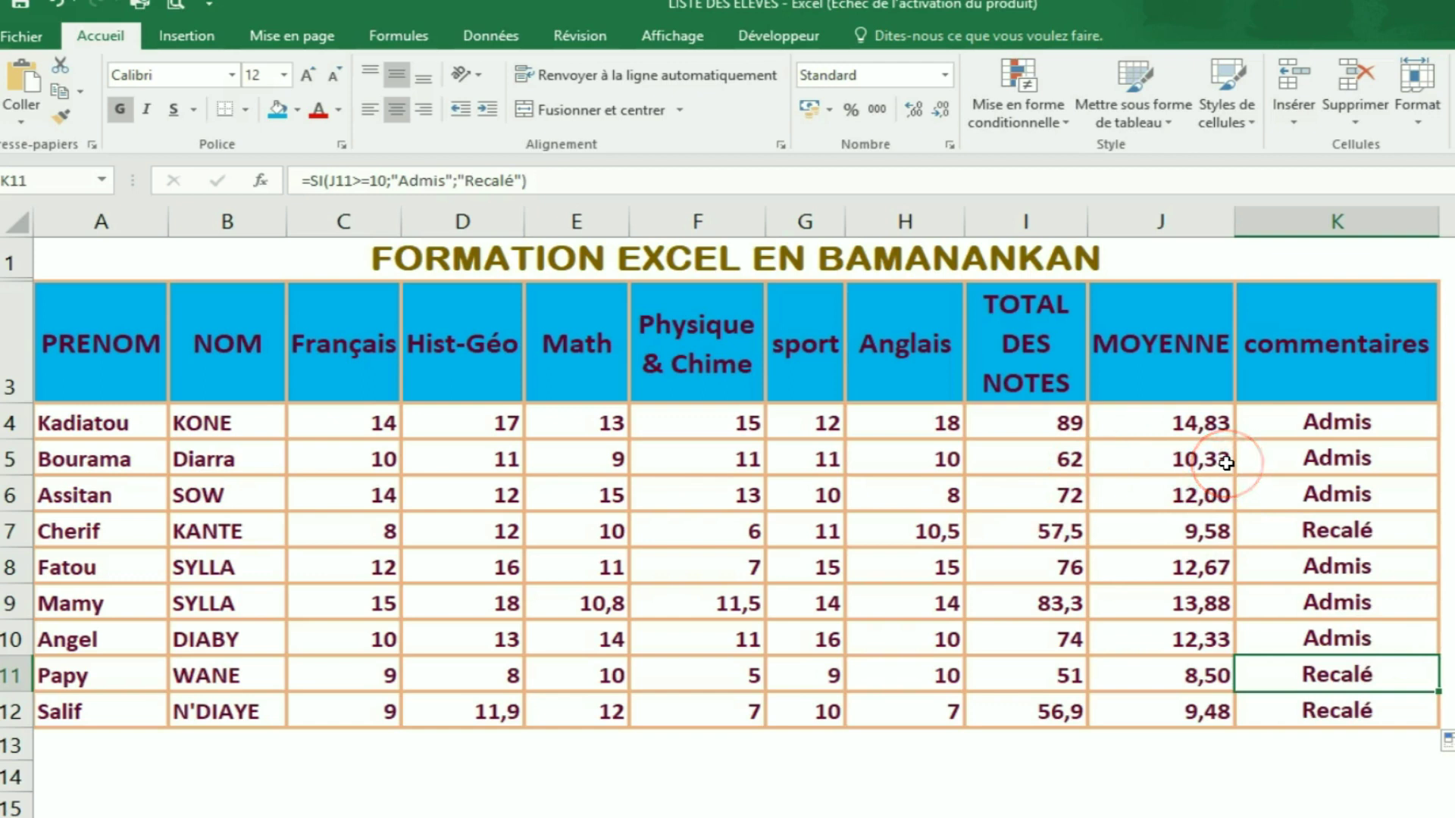
left_click(494, 463)
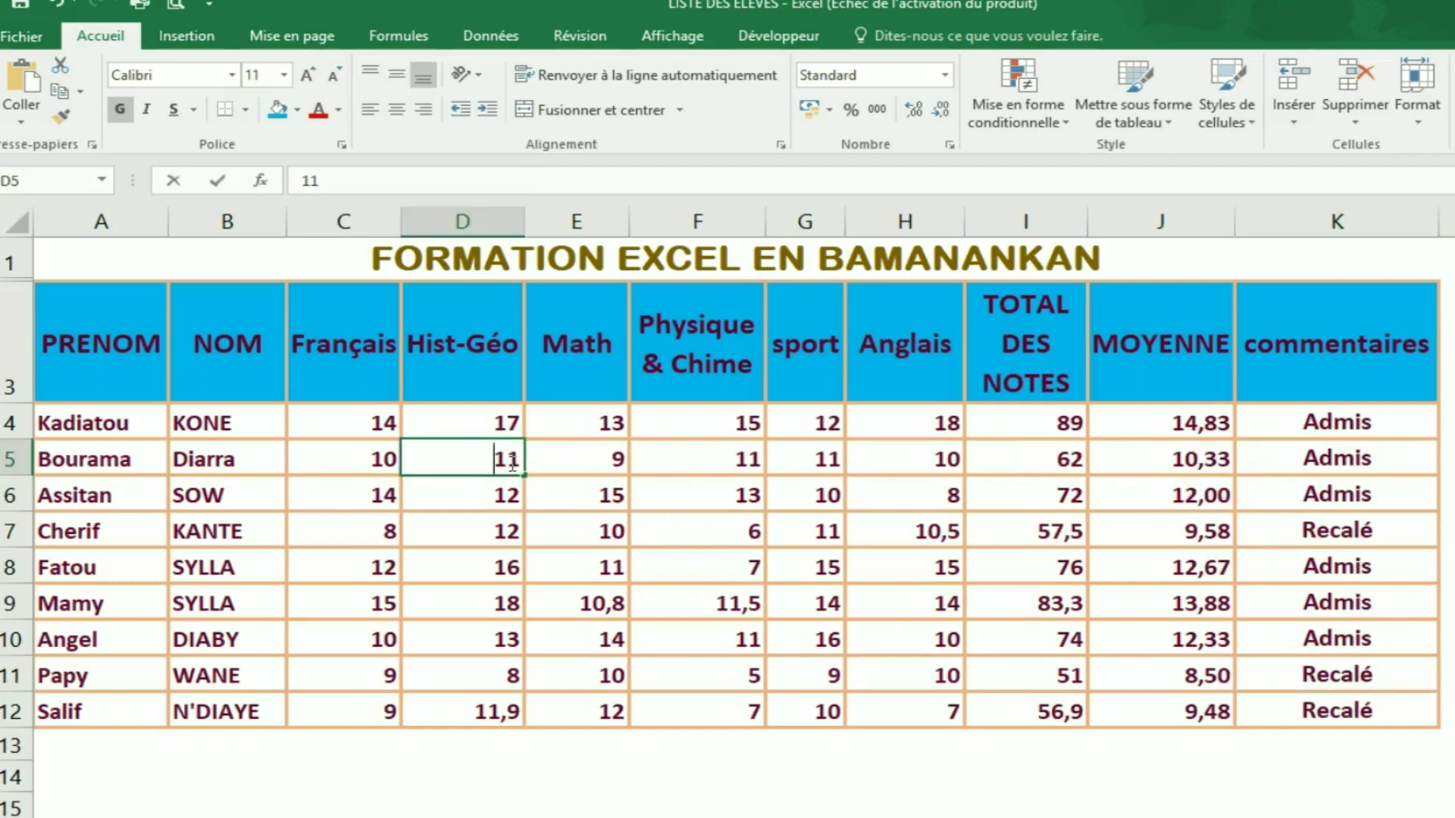
type("6")
Confirm the new Hist-Géo score of 6 in D5
key("Return")
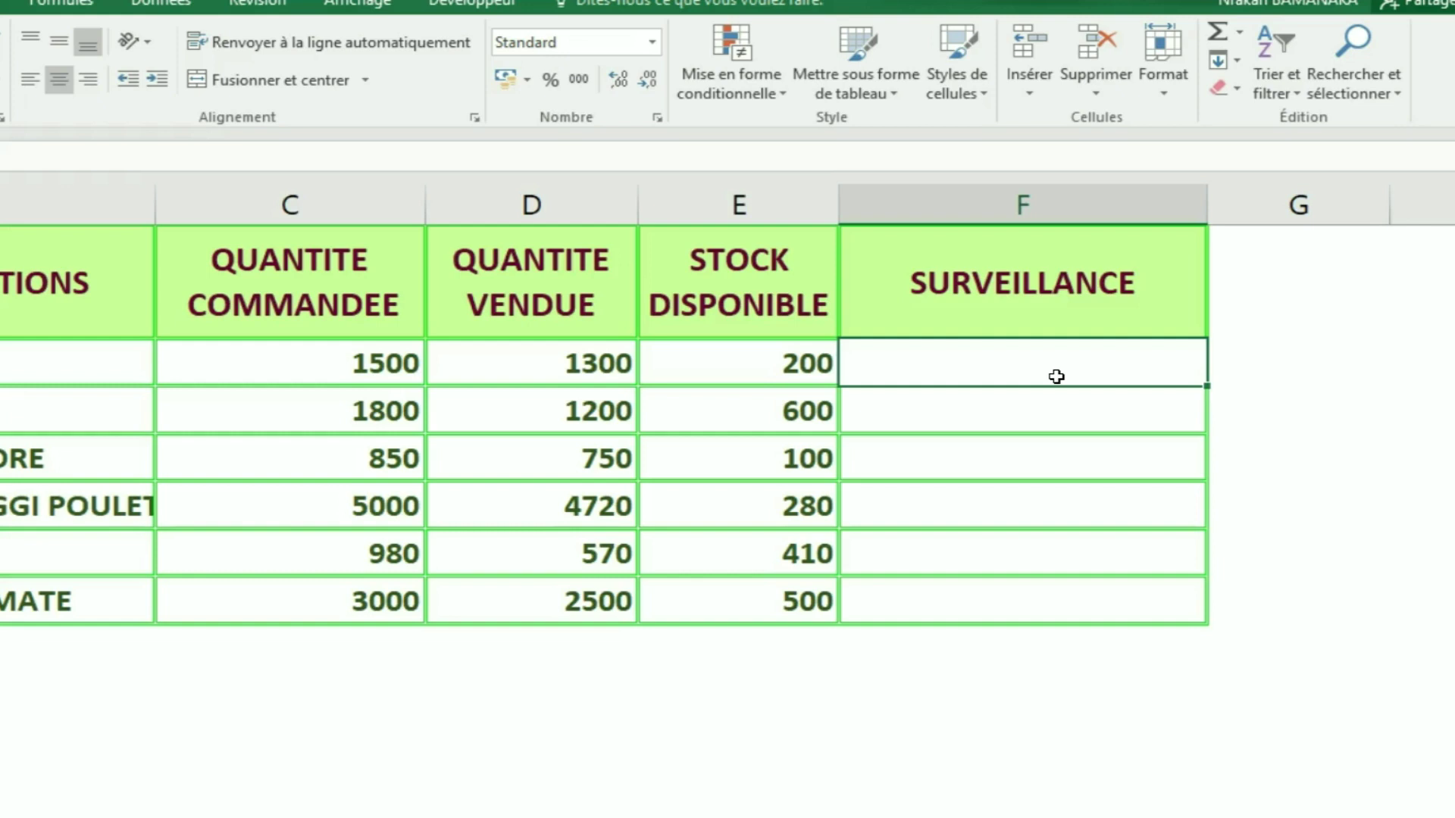
Start an SI formula in F3 that tests the stock value in E3
left_click(1111, 373)
double_click(1111, 372)
type("=s")
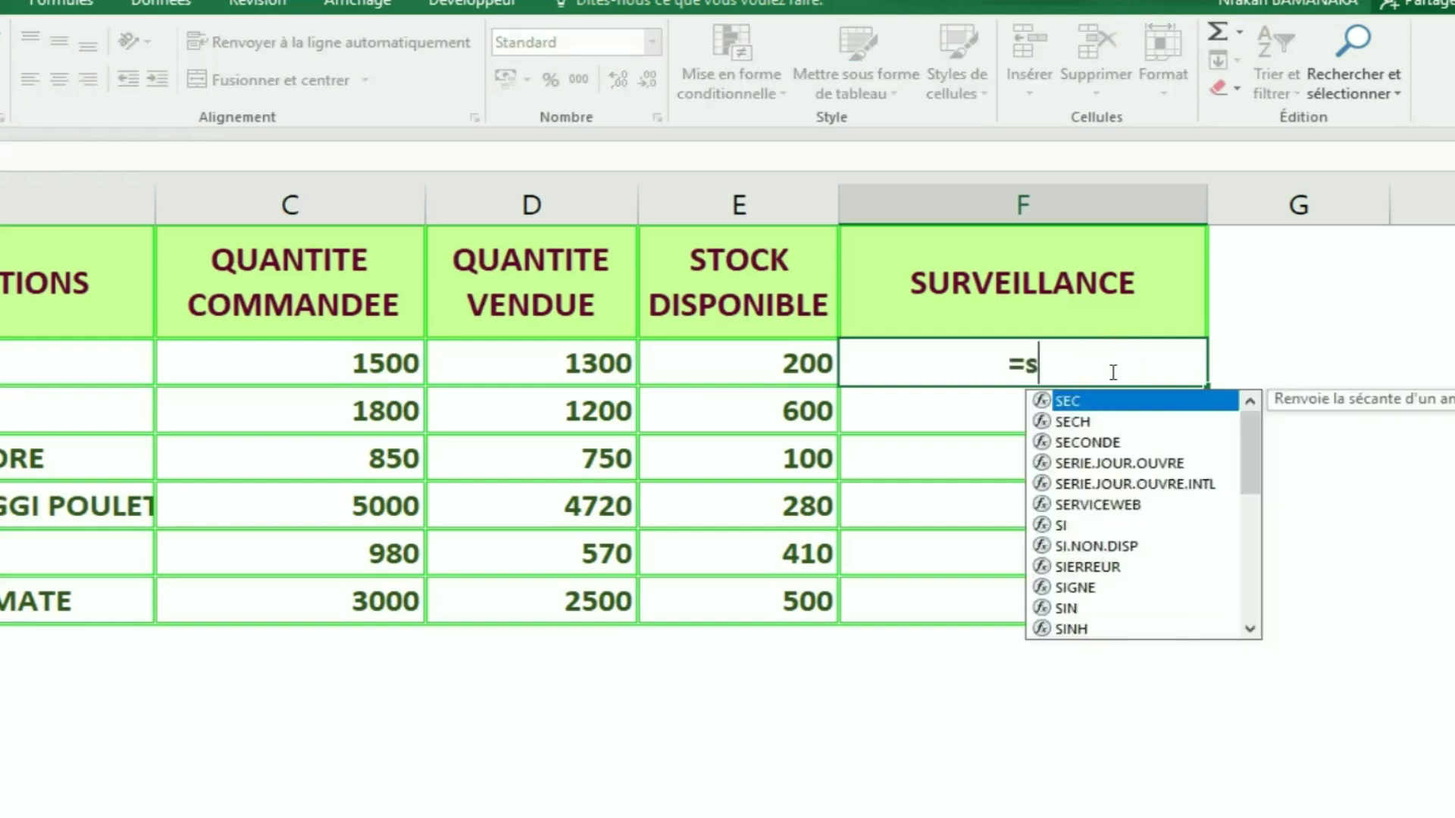
type("i")
left_click(1105, 427)
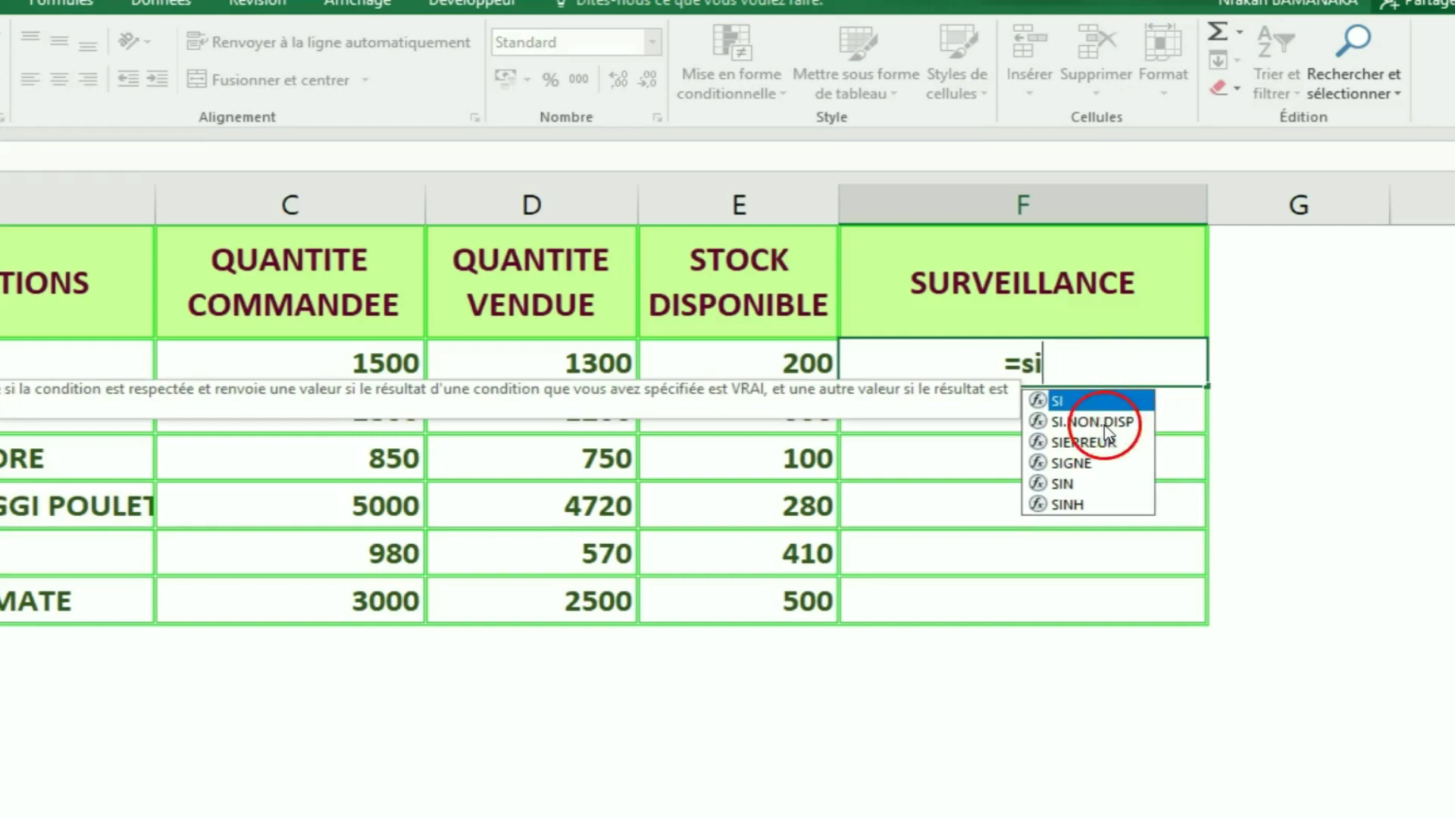
double_click(1069, 403)
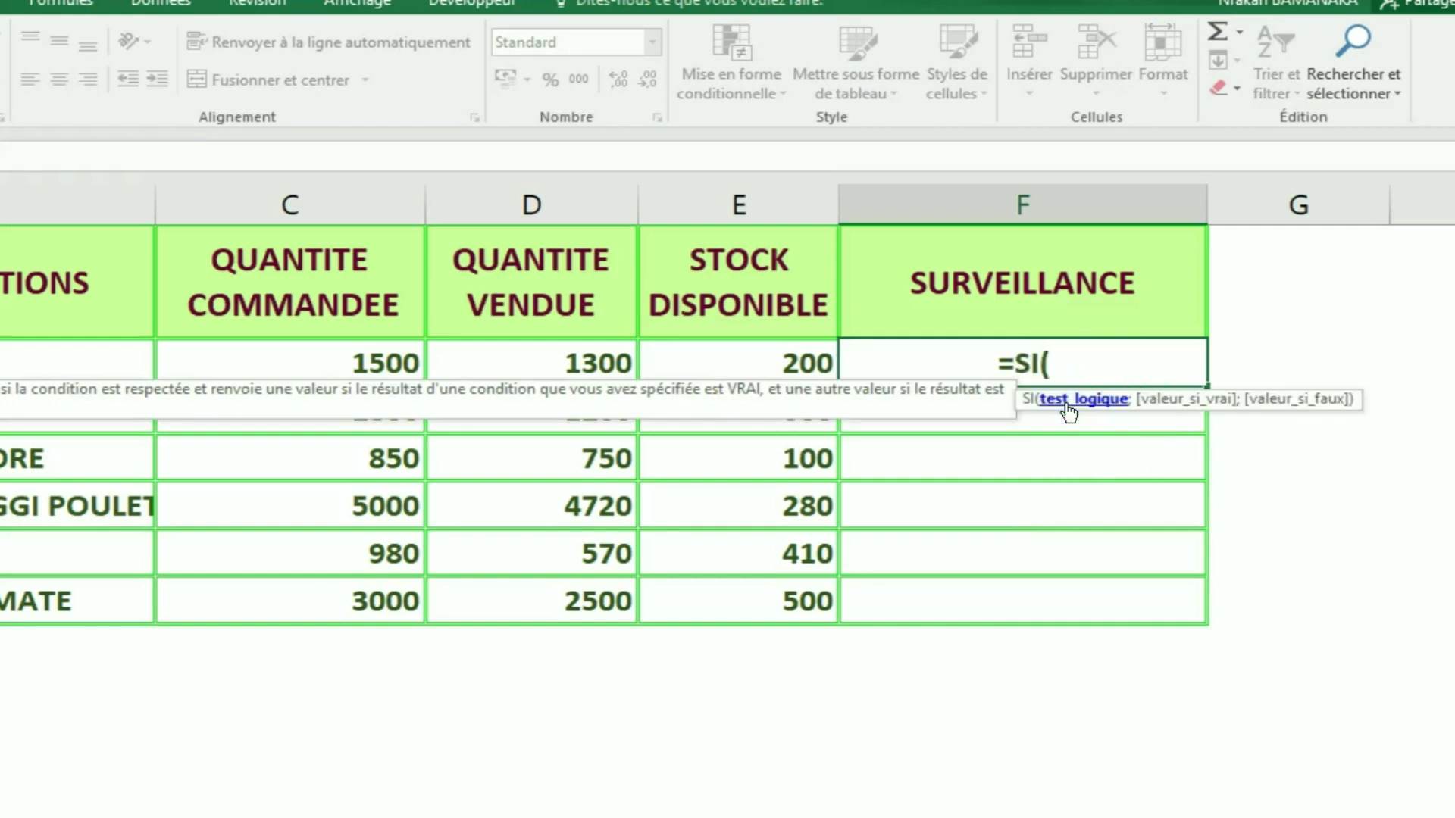
left_click(1073, 358)
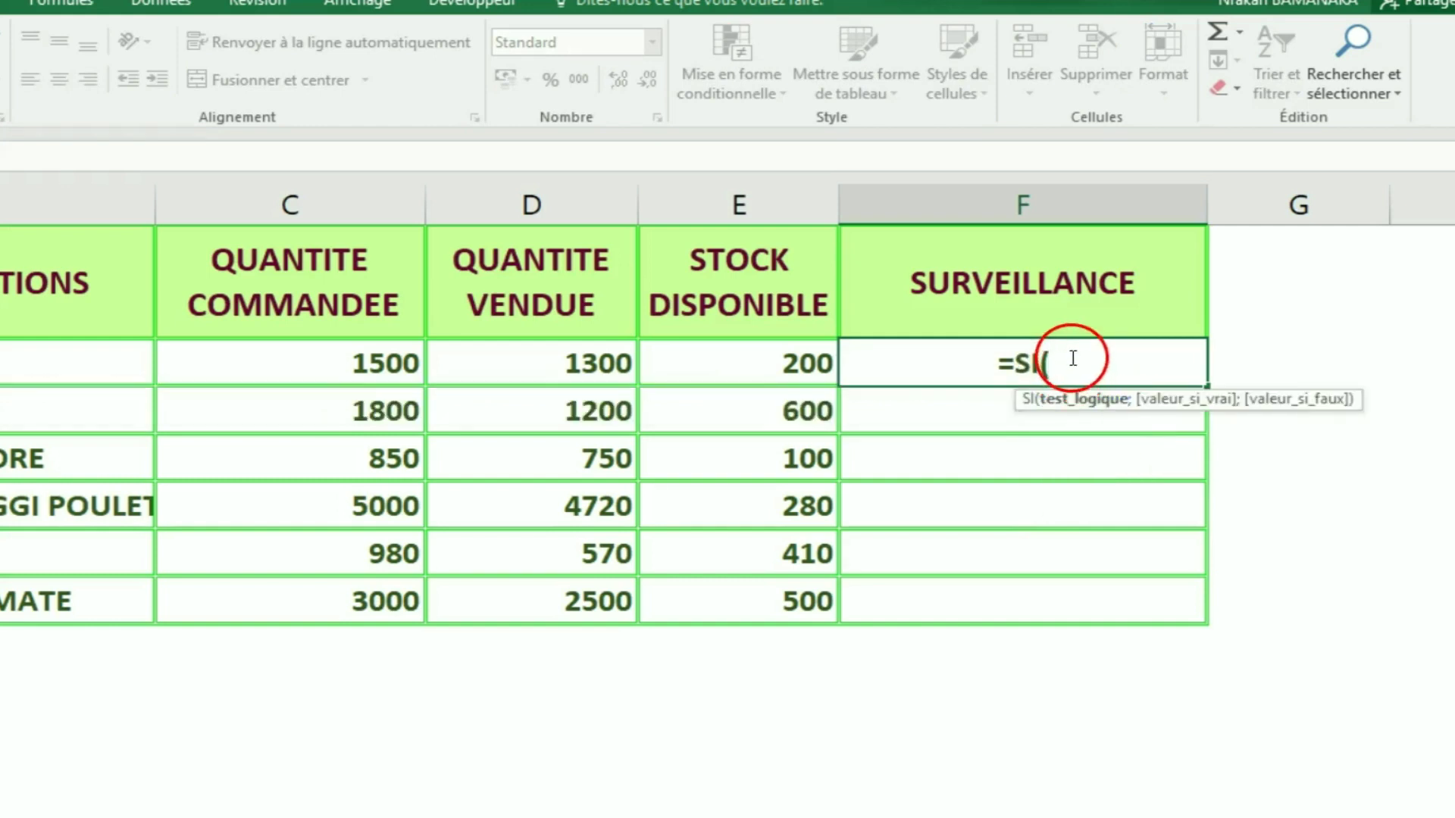
left_click(796, 363)
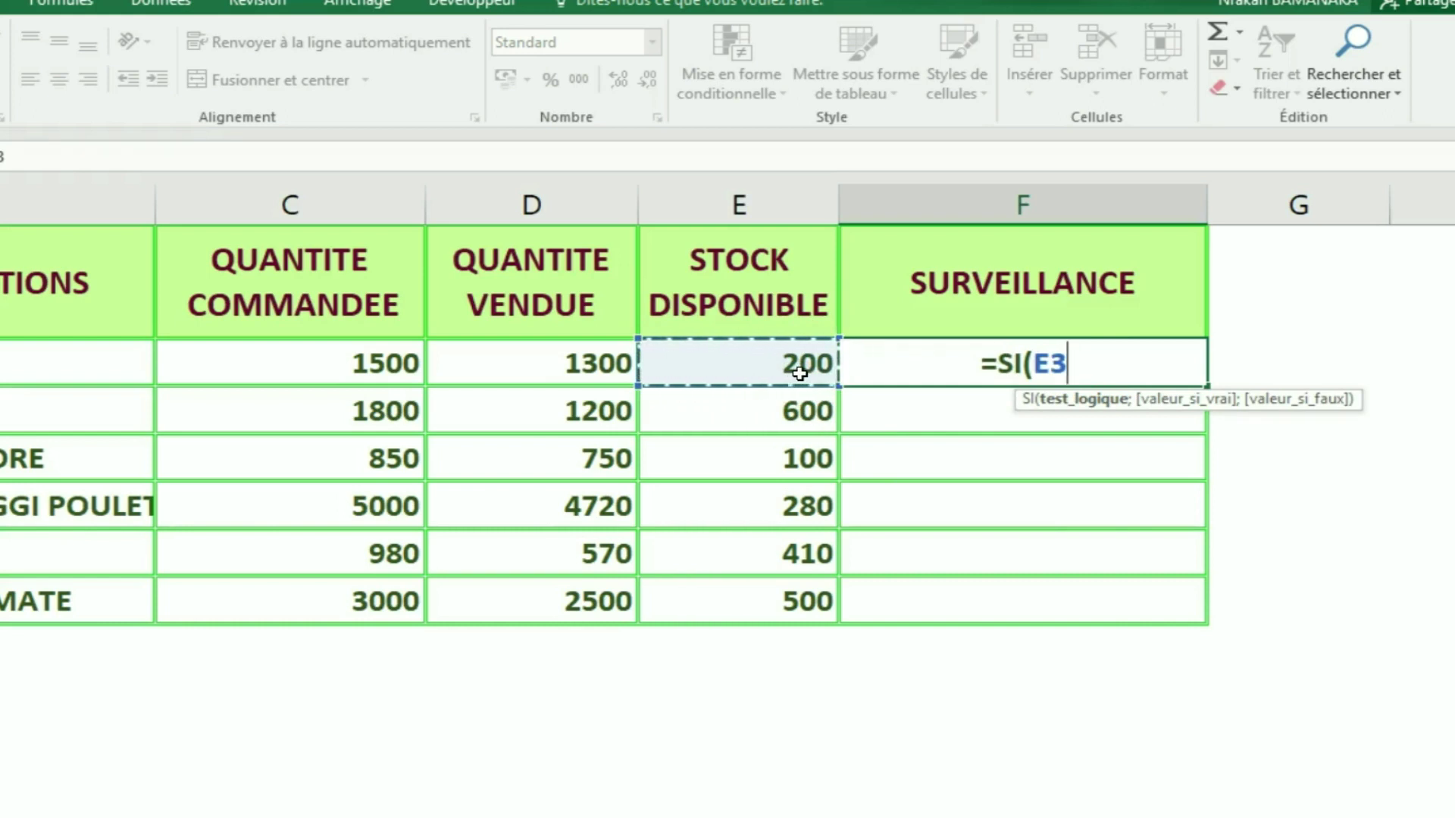
Complete it as E3>=300 returning "STOCK DISPONIBLE" or "STOCK INSUFFISANT", and commit
type("<")
key("BackSpace")
type(">=300")
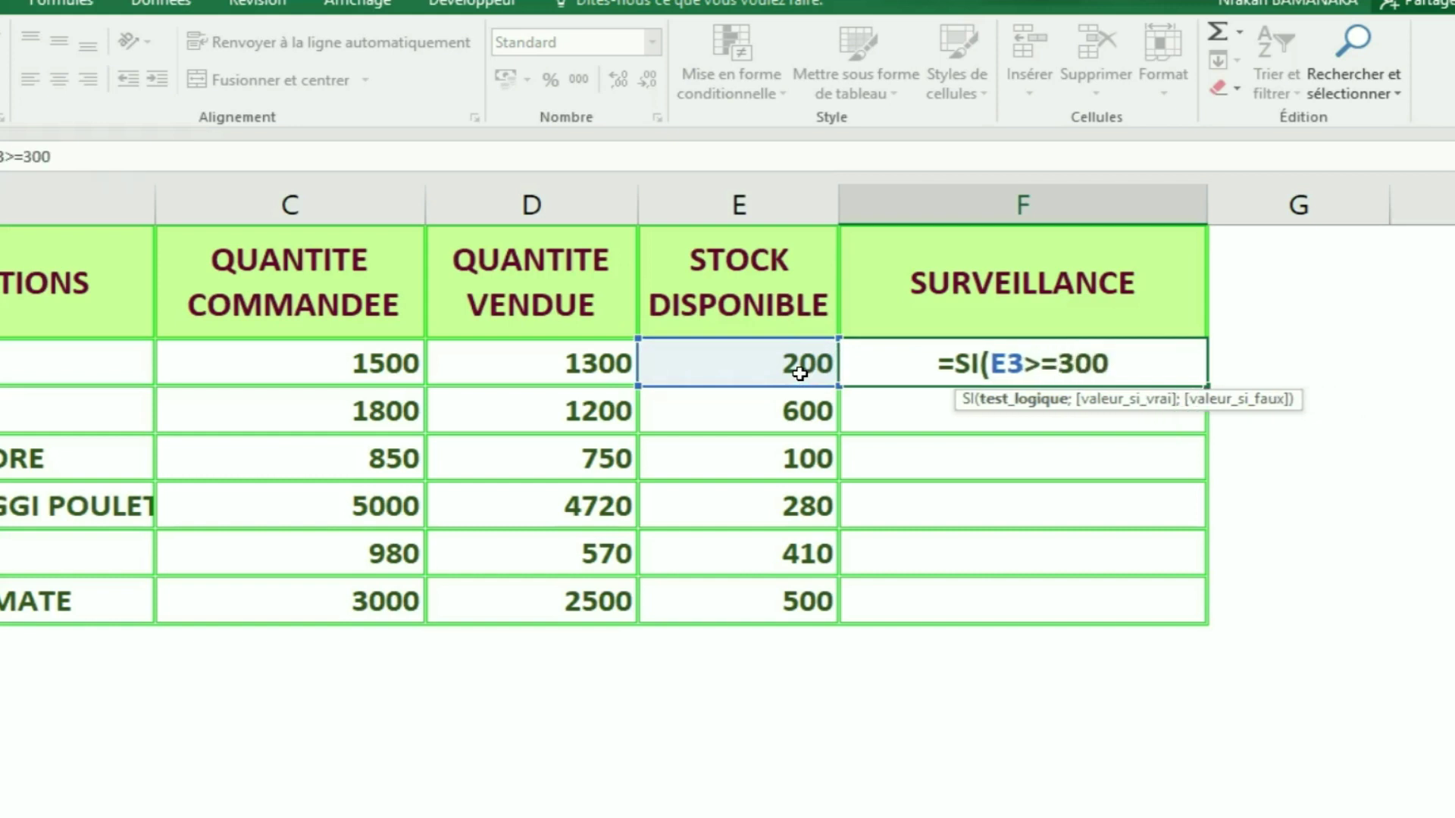
type(";")
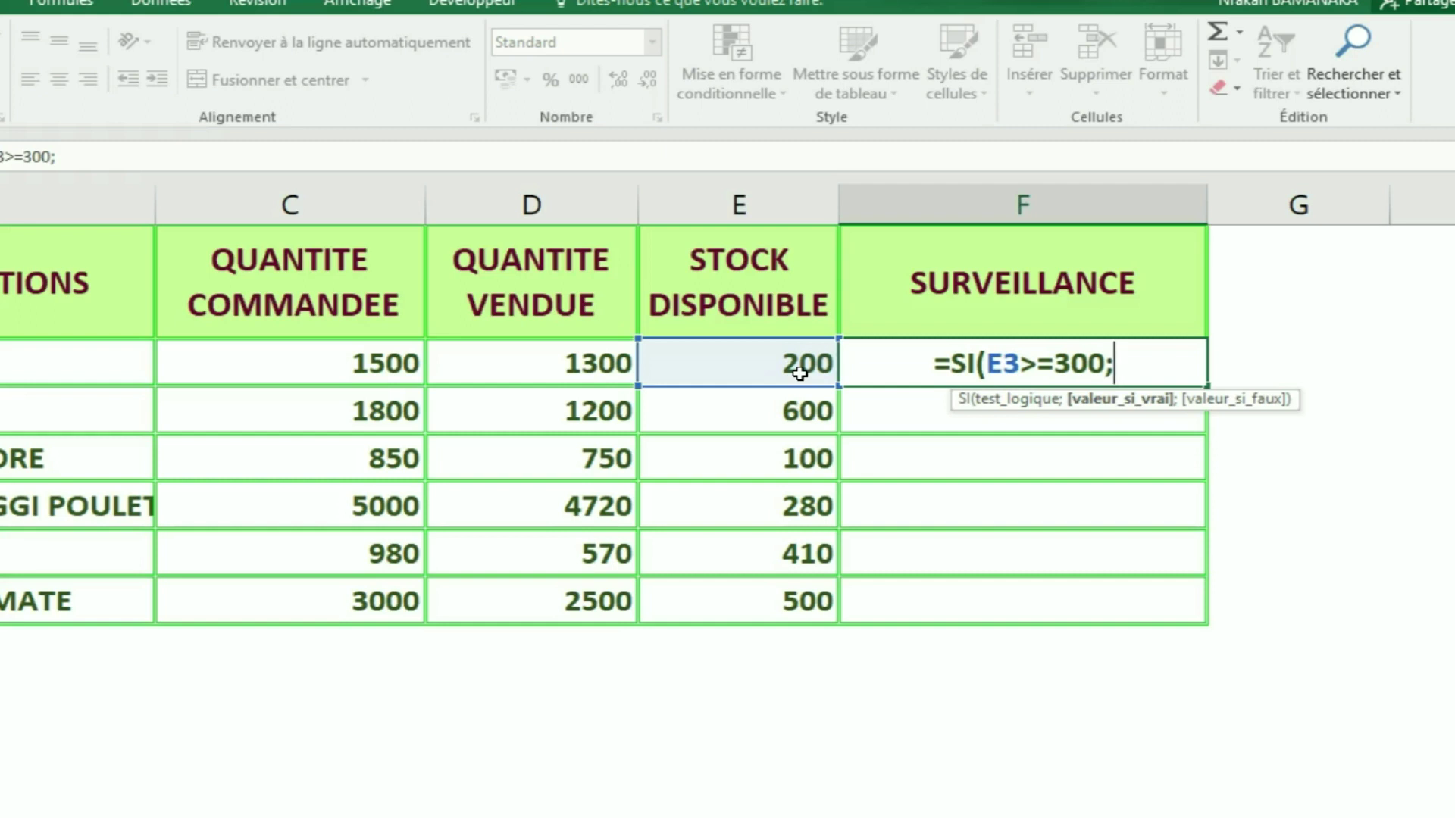
type("\"")
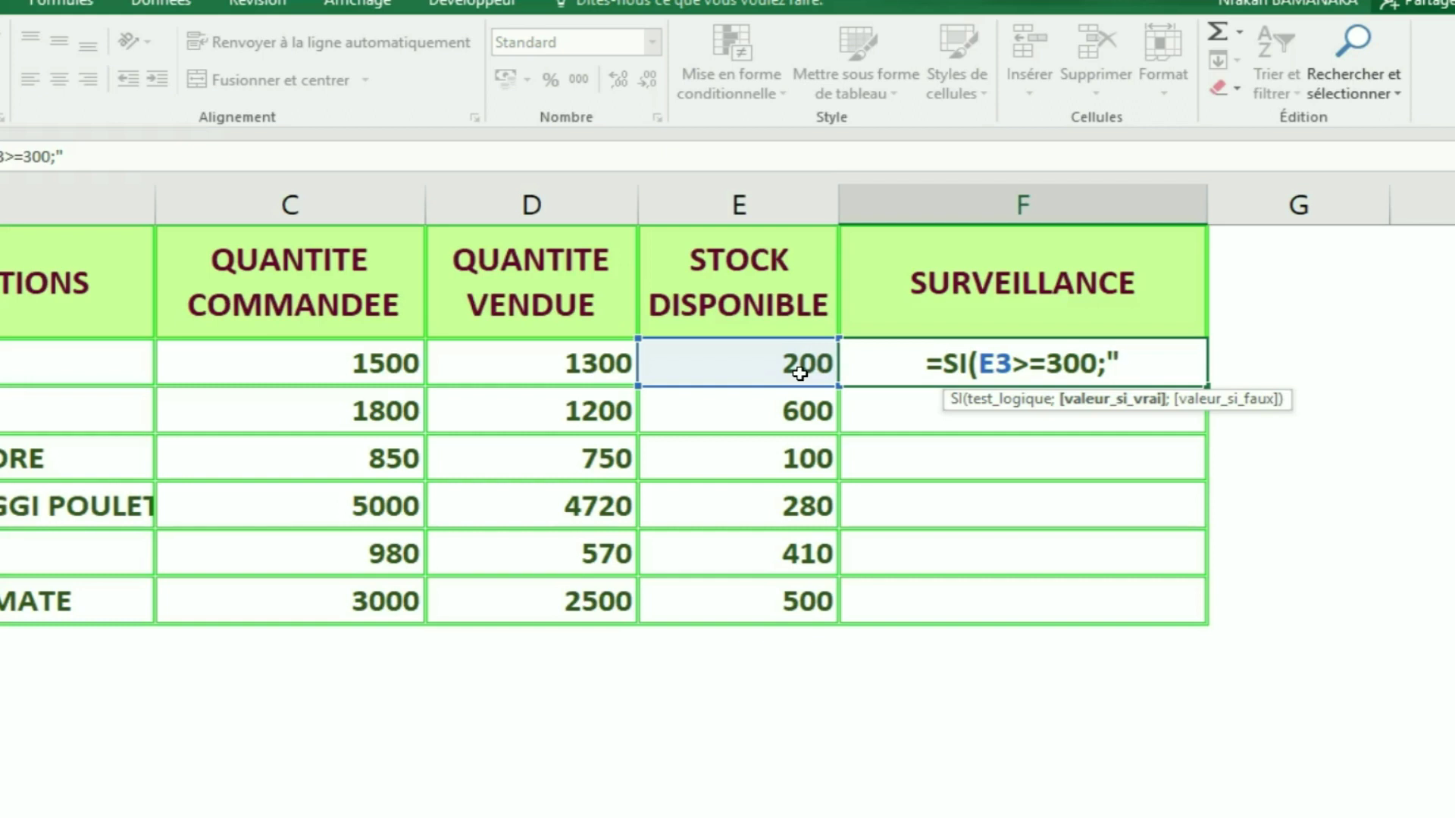
type("STOCK DISPONIBLE")
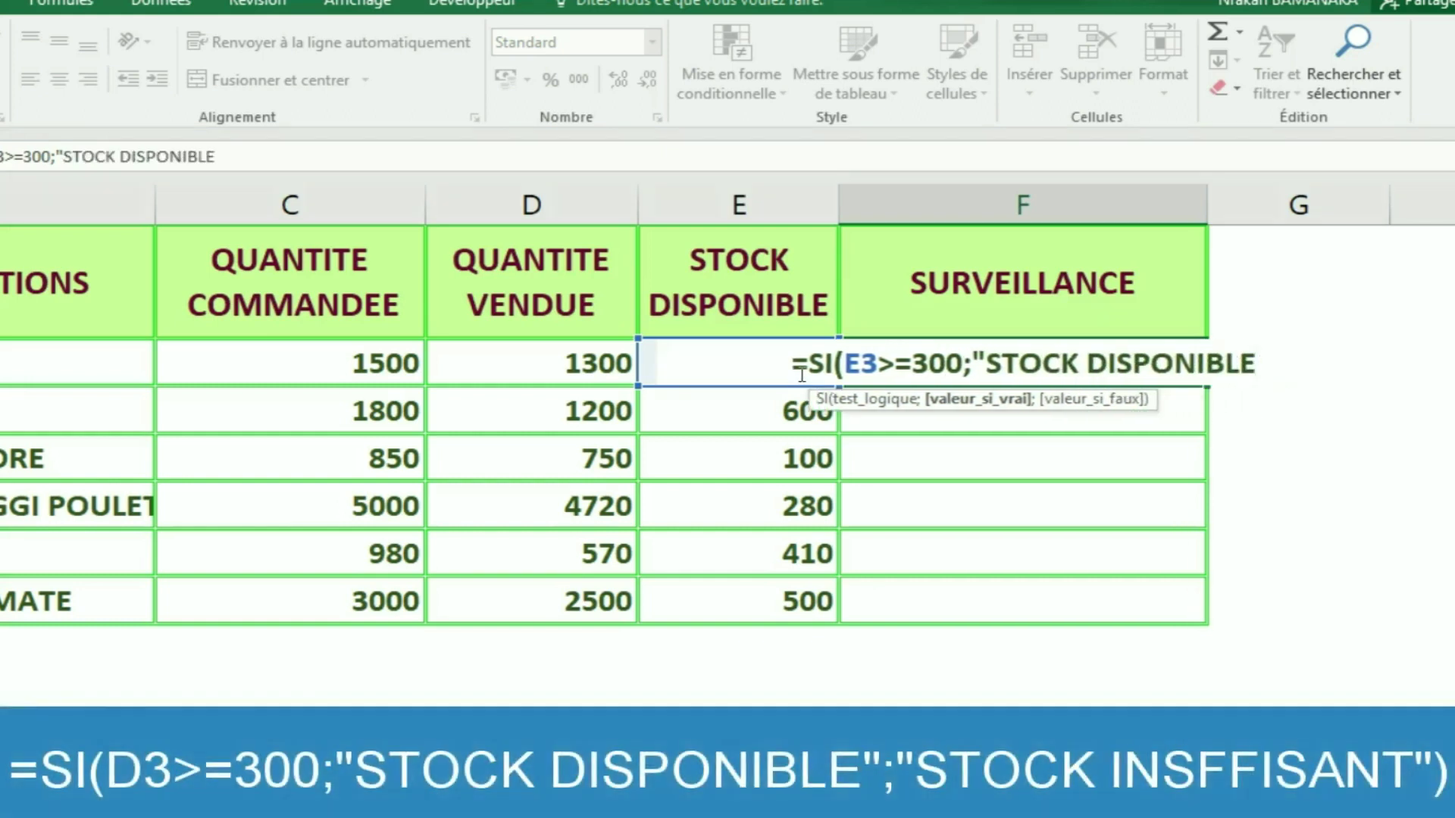
type("\"")
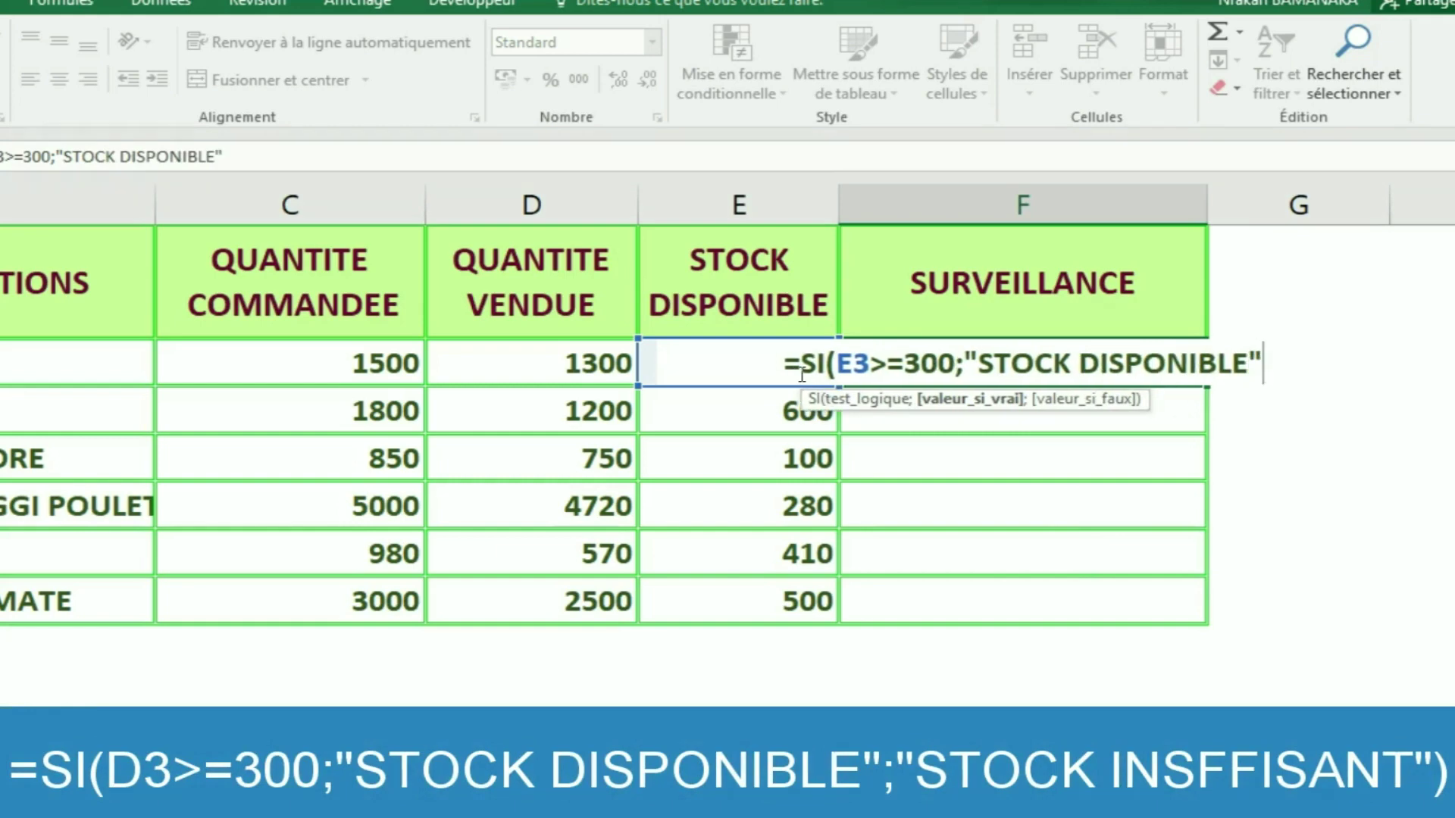
type(";")
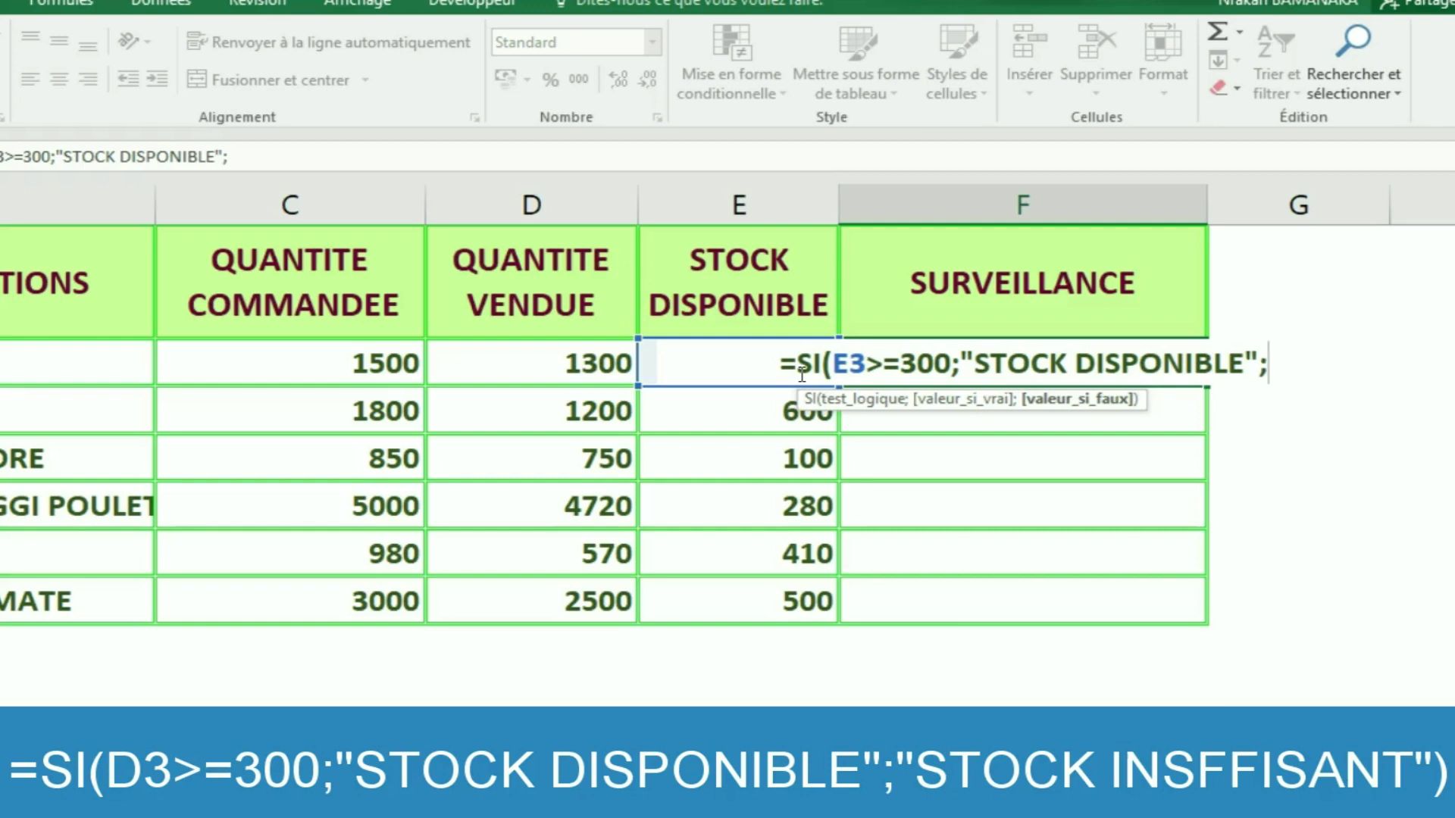
type("\"")
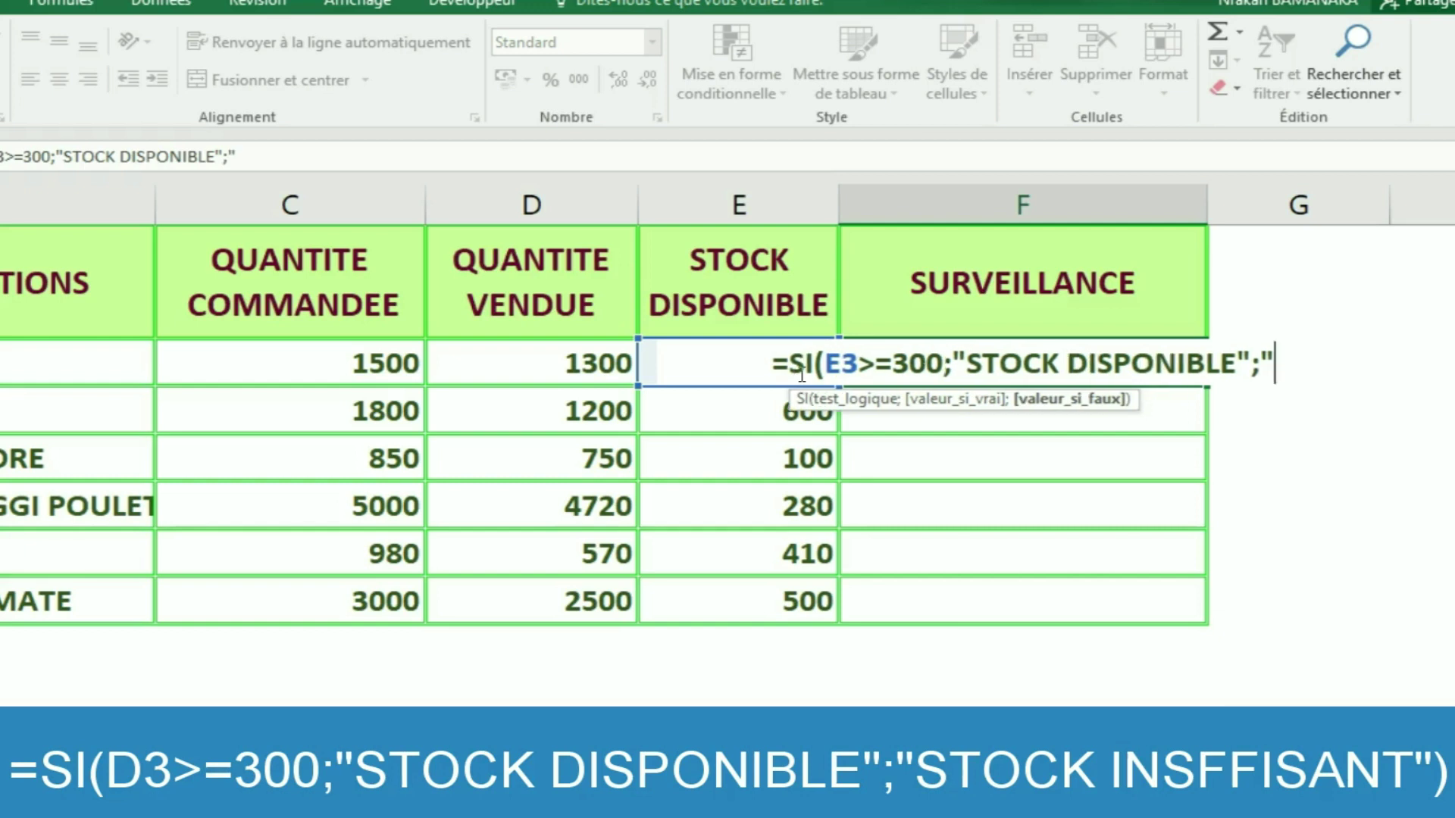
type("STOCK INSUFFISANT\"")
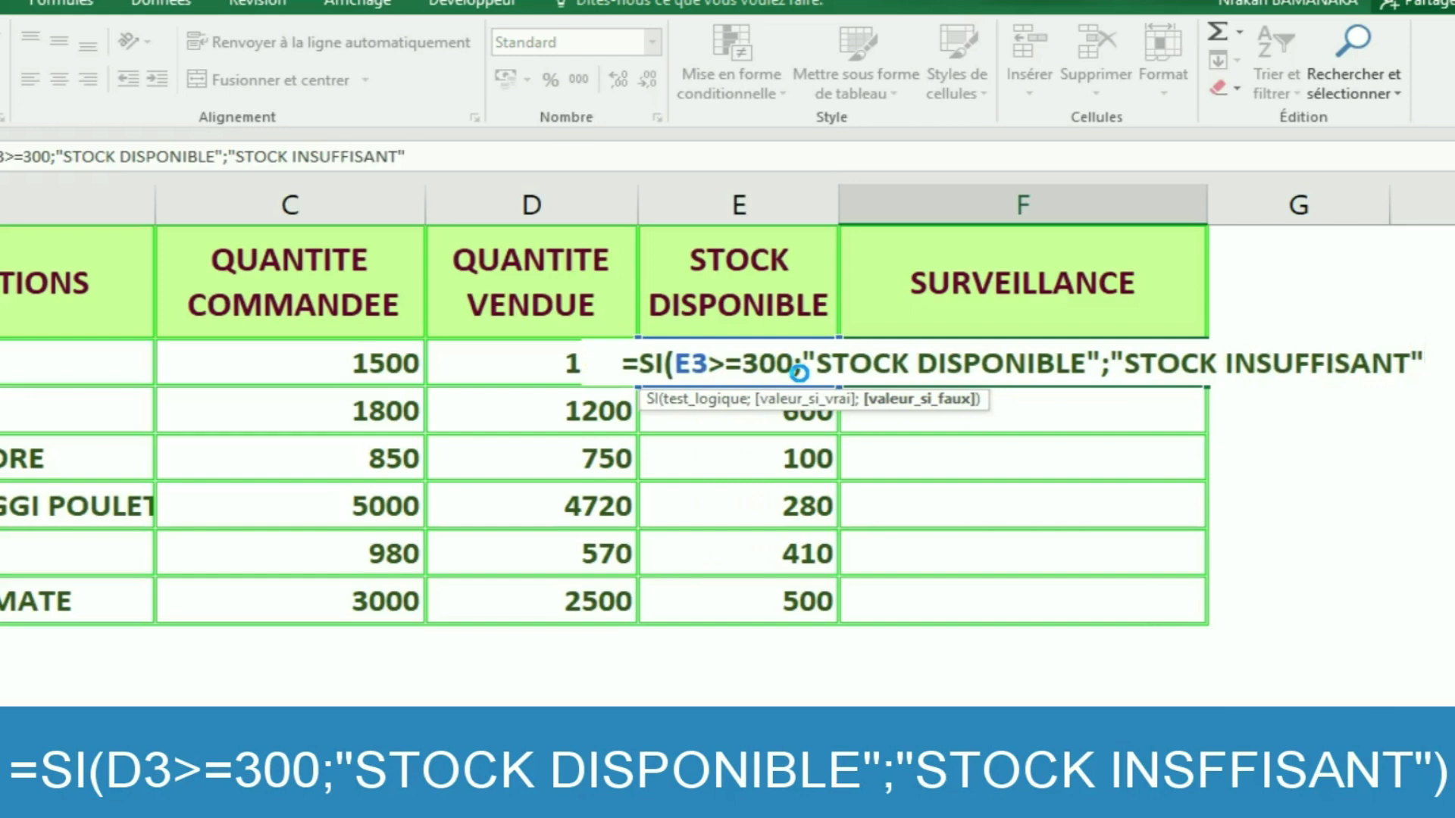
type(")")
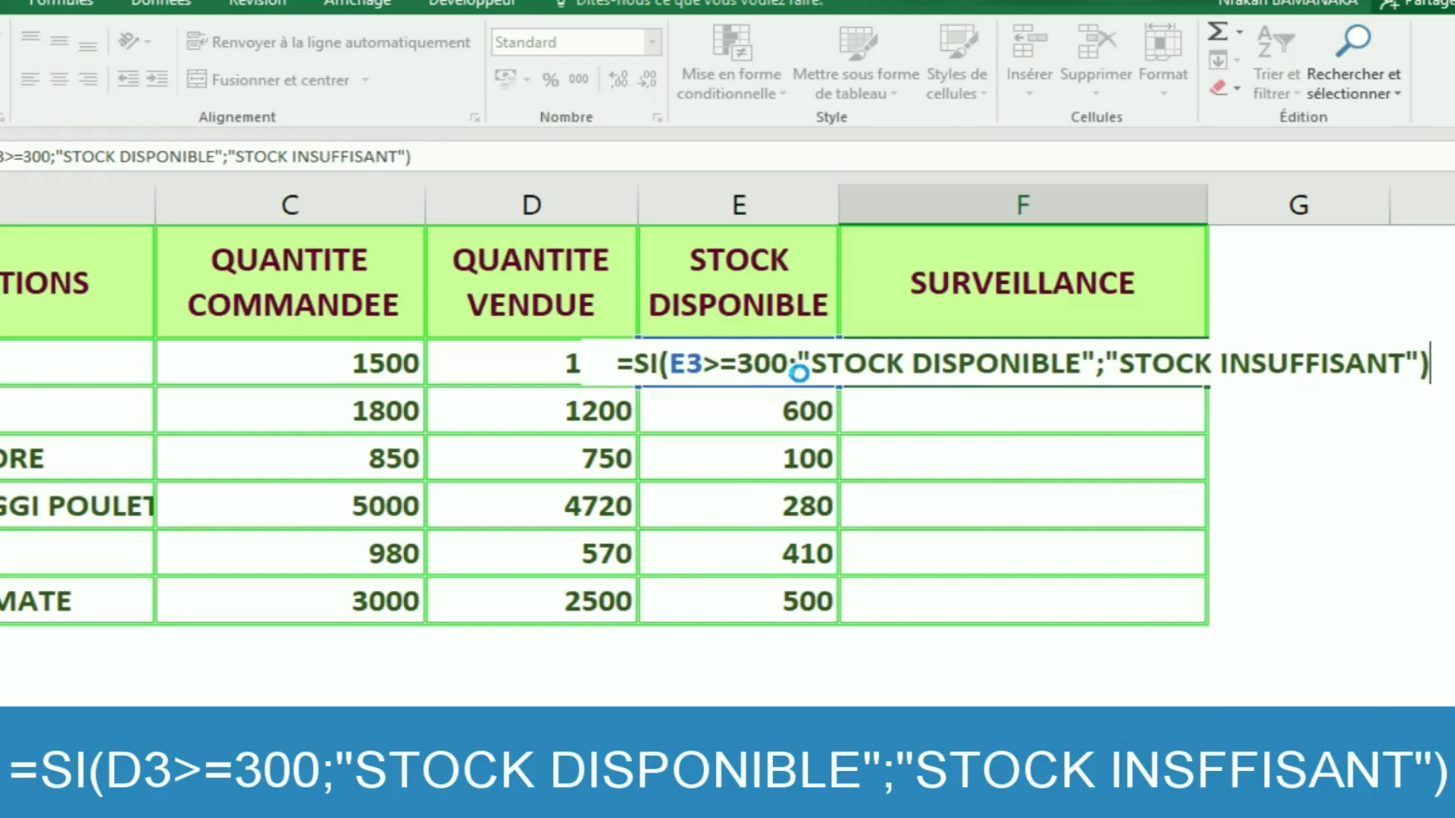
key("Return")
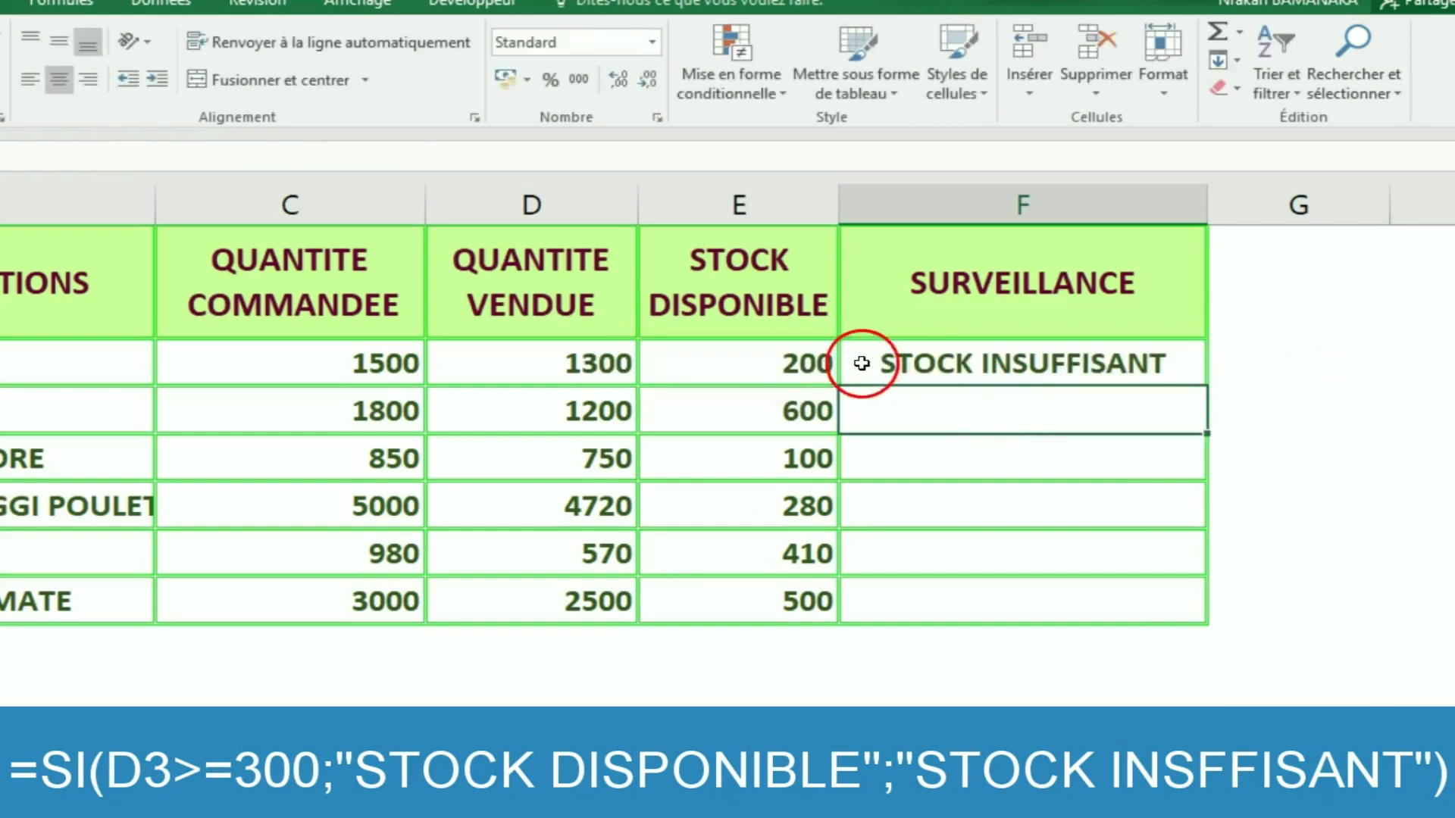
Fill the F3 SURVEILLANCE formula down through F8
left_click(785, 366)
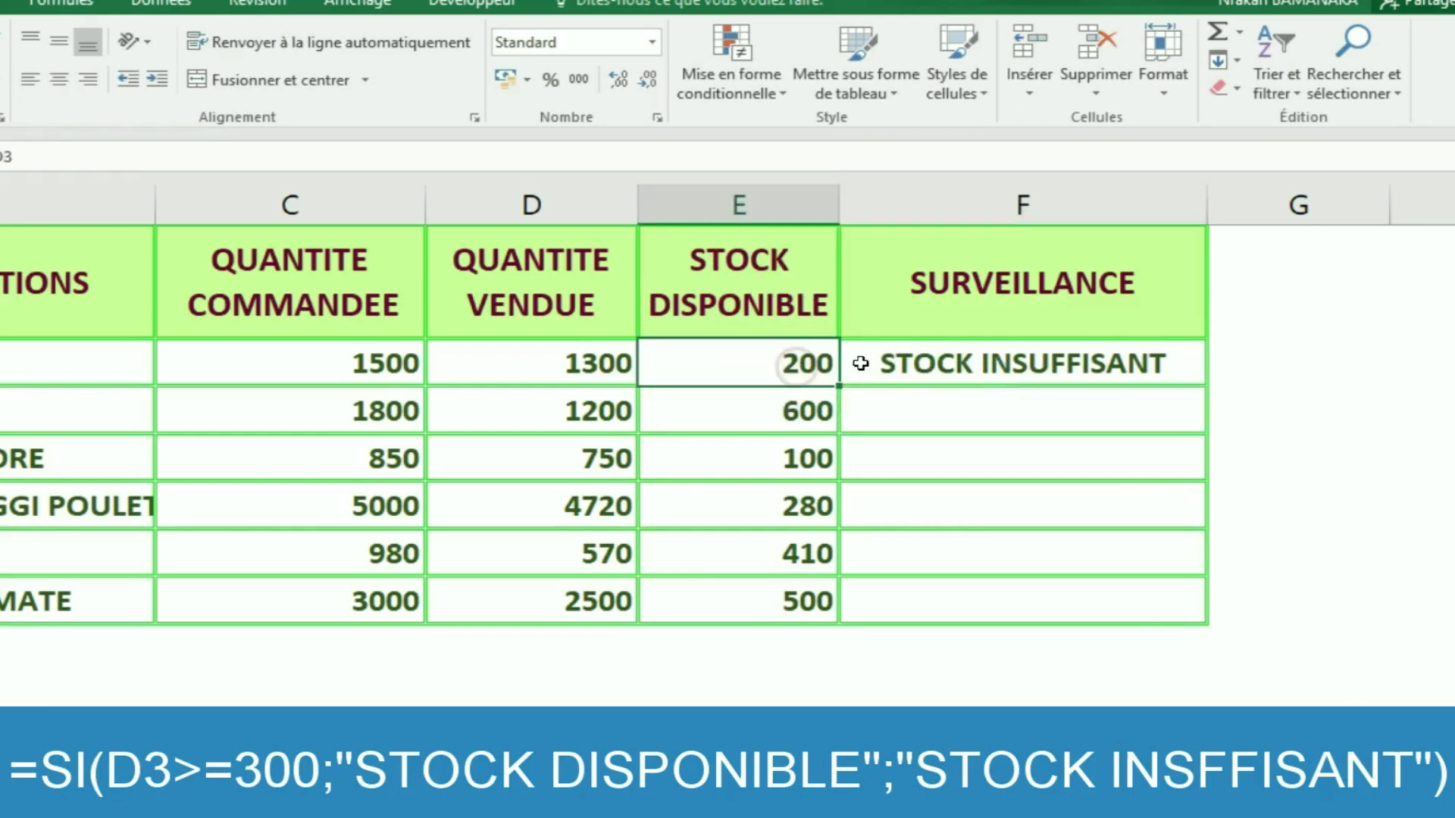
left_click(954, 359)
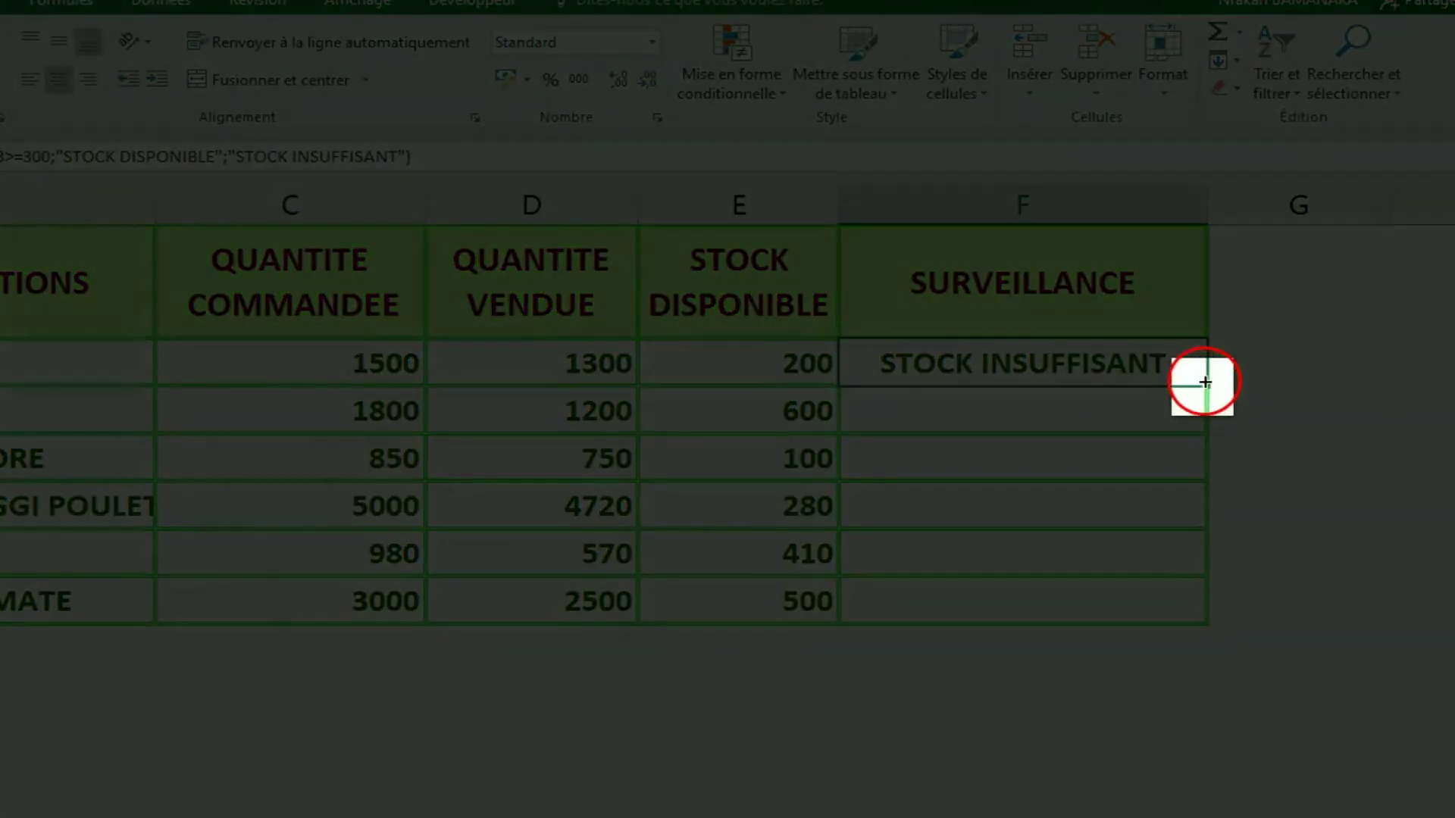
left_click(1205, 386)
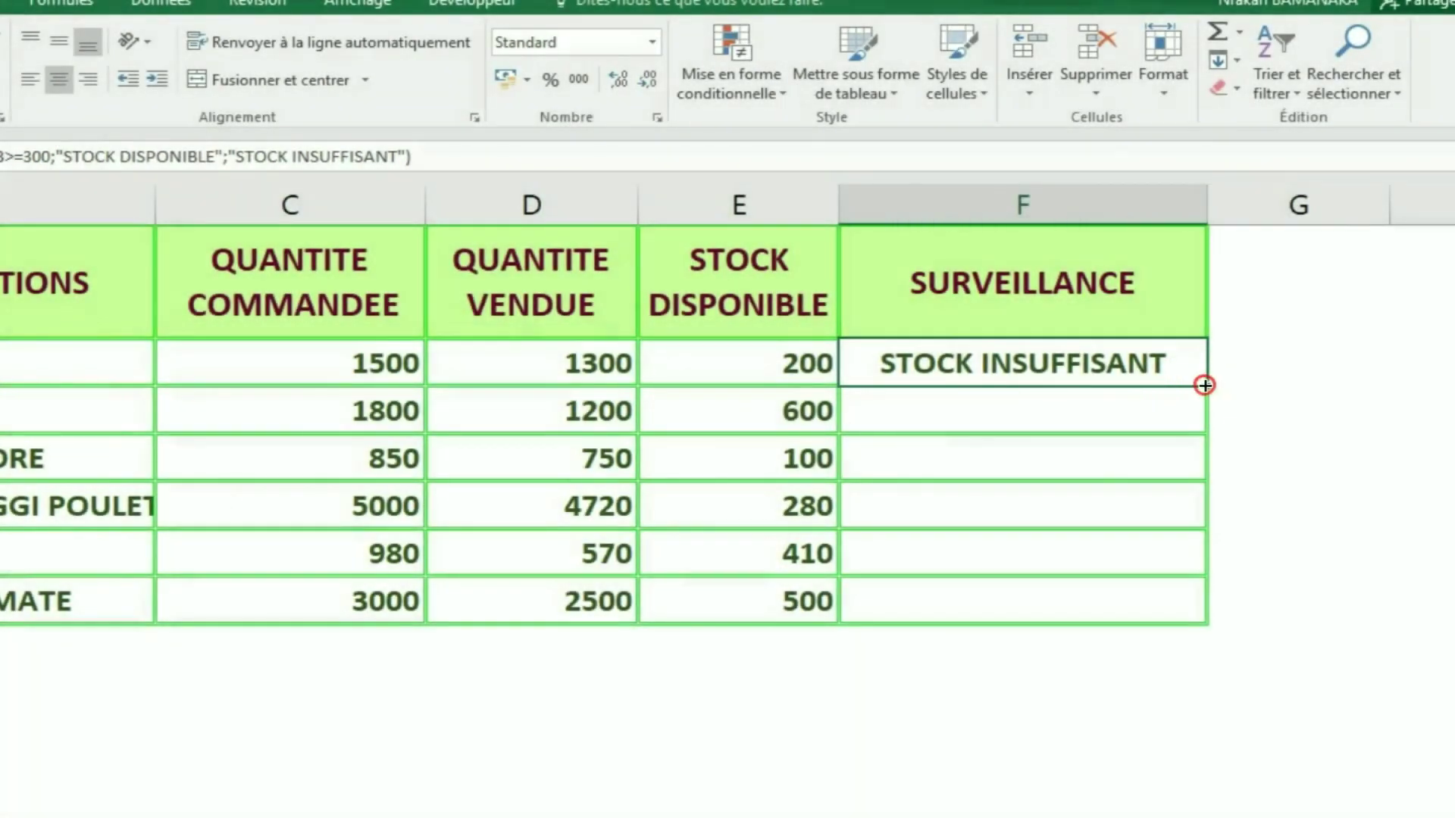
left_click_drag(1205, 385, 1220, 619)
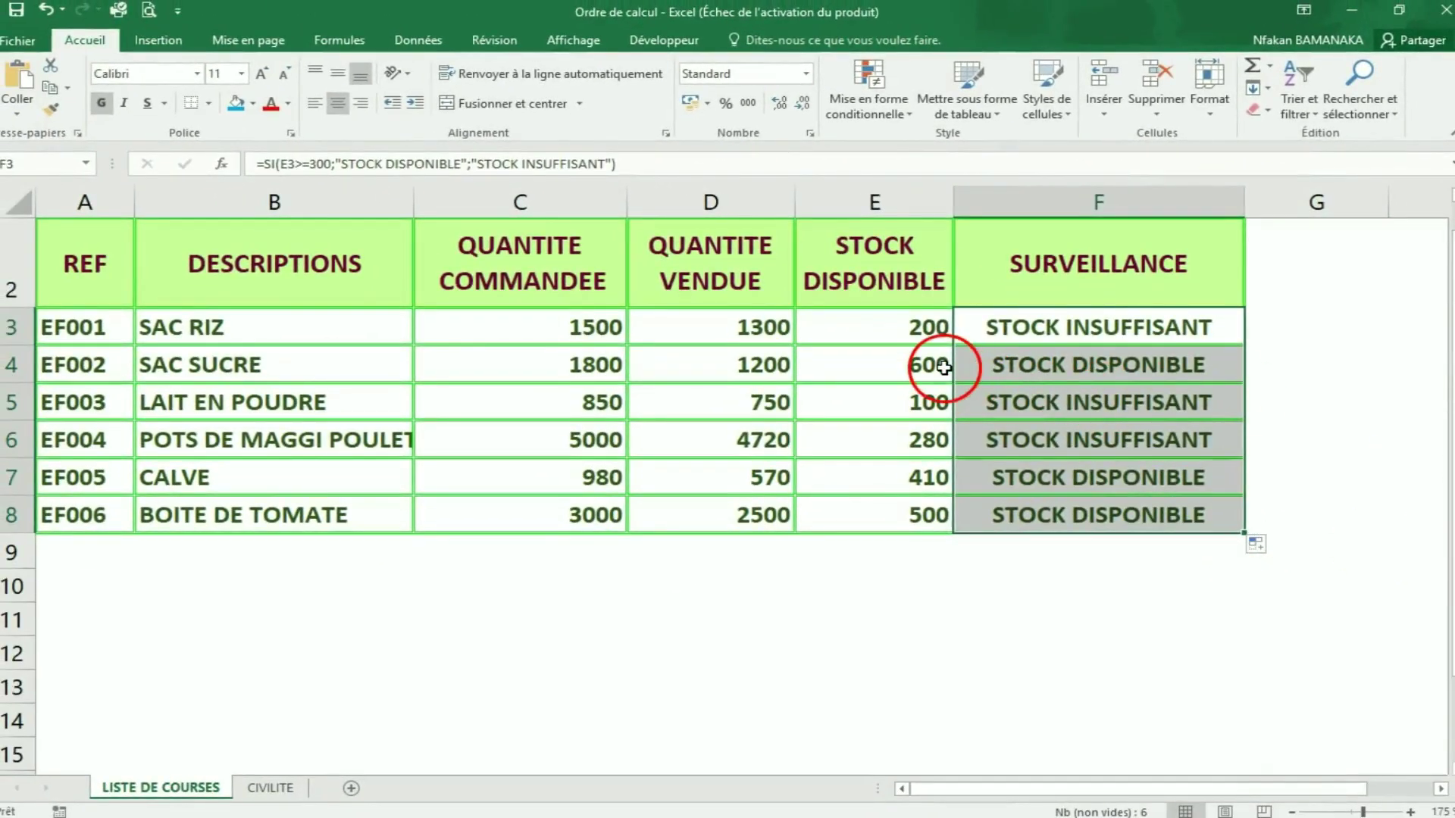
left_click(943, 368)
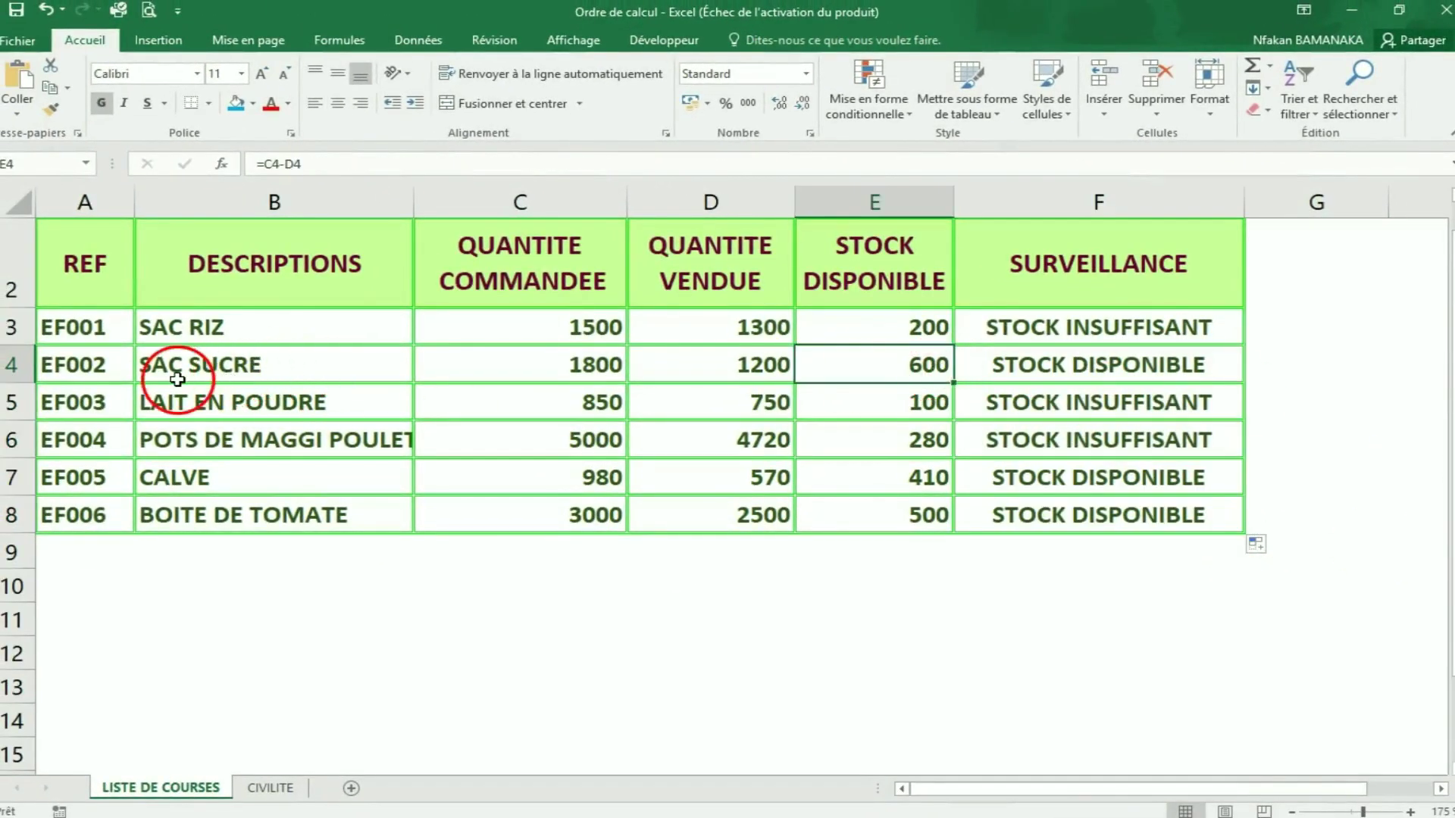
left_click(1102, 377)
left_click(885, 369)
left_click(1011, 369)
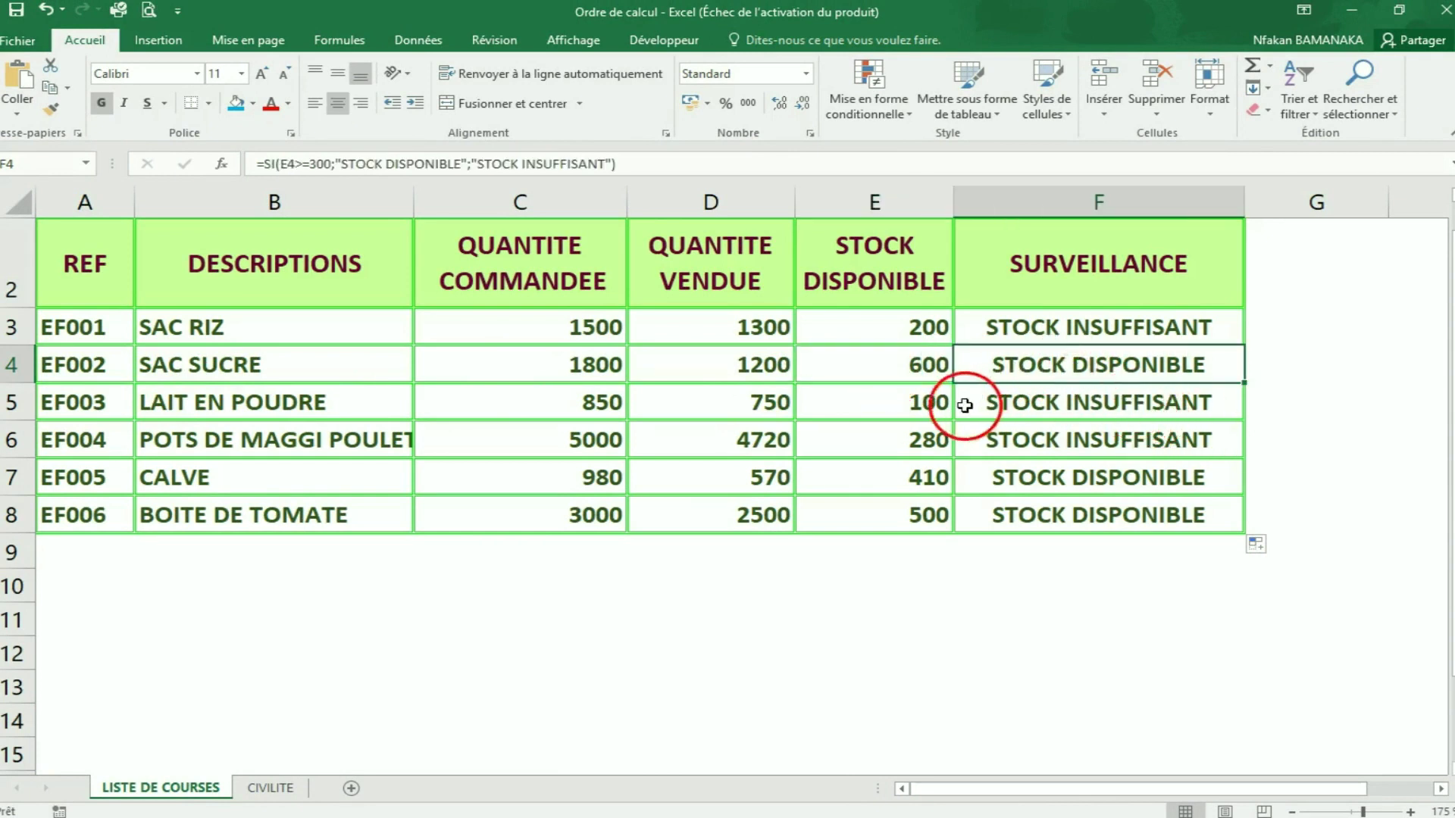
left_click(913, 404)
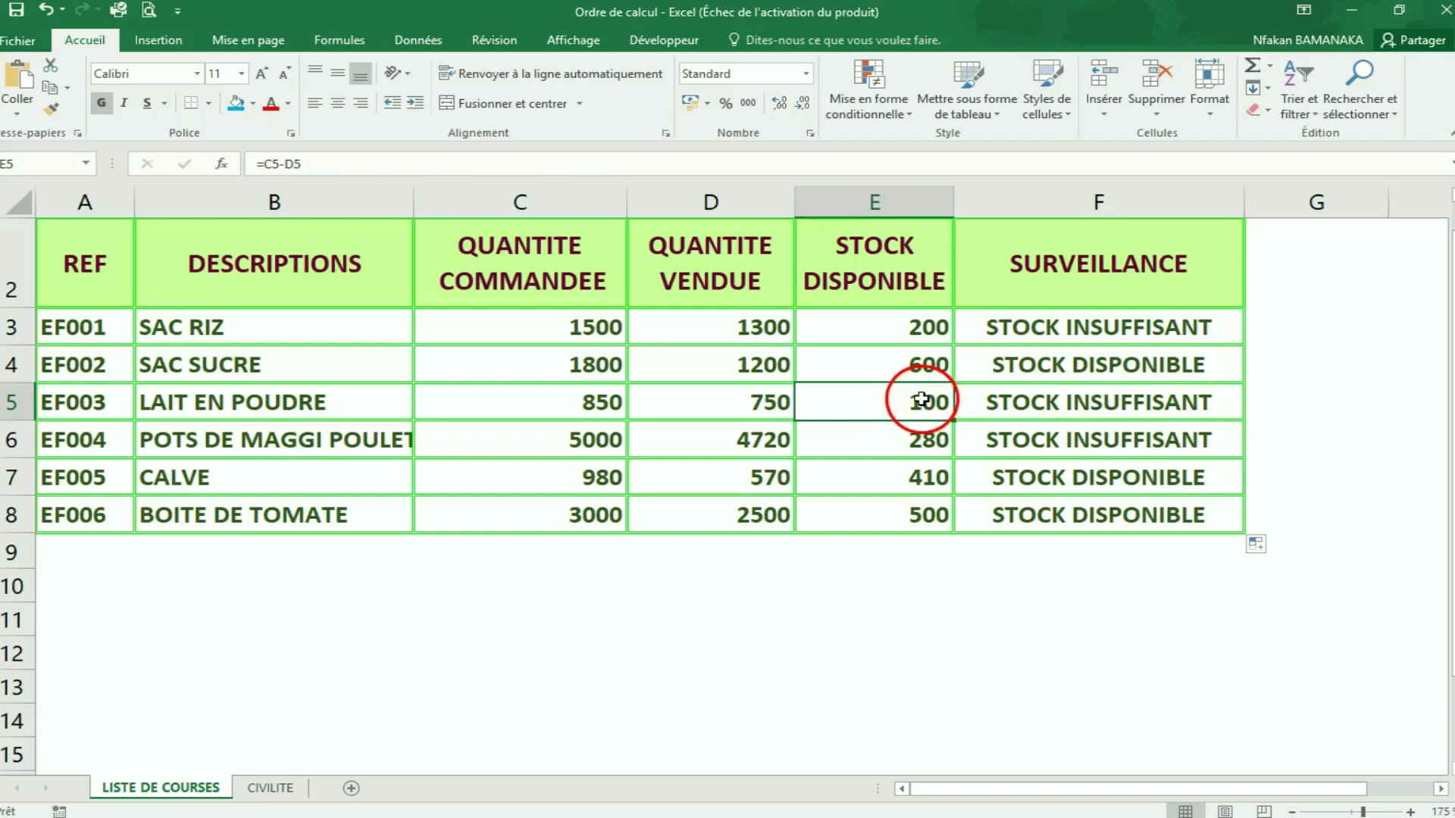
left_click(1096, 408)
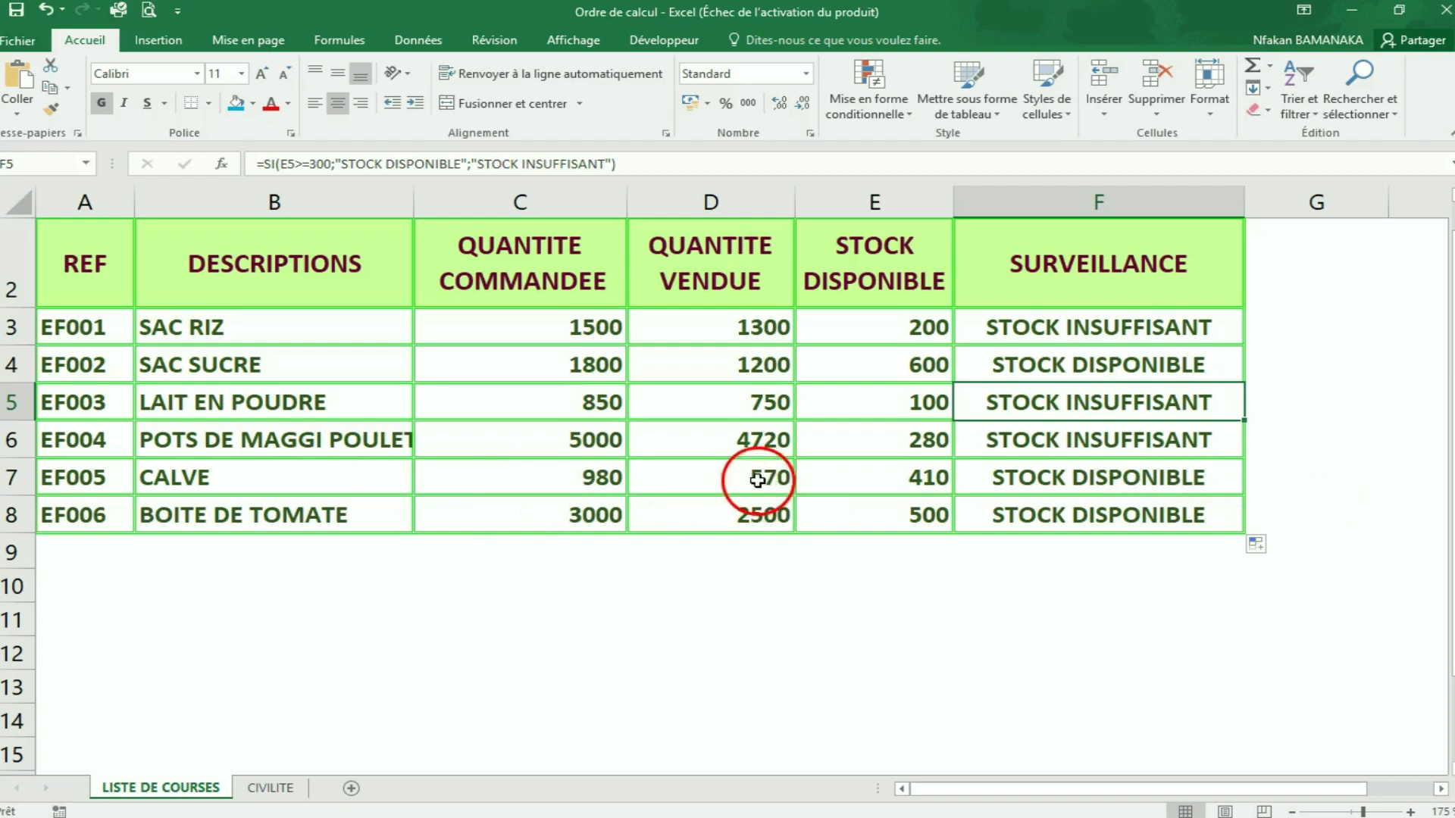
left_click(758, 479)
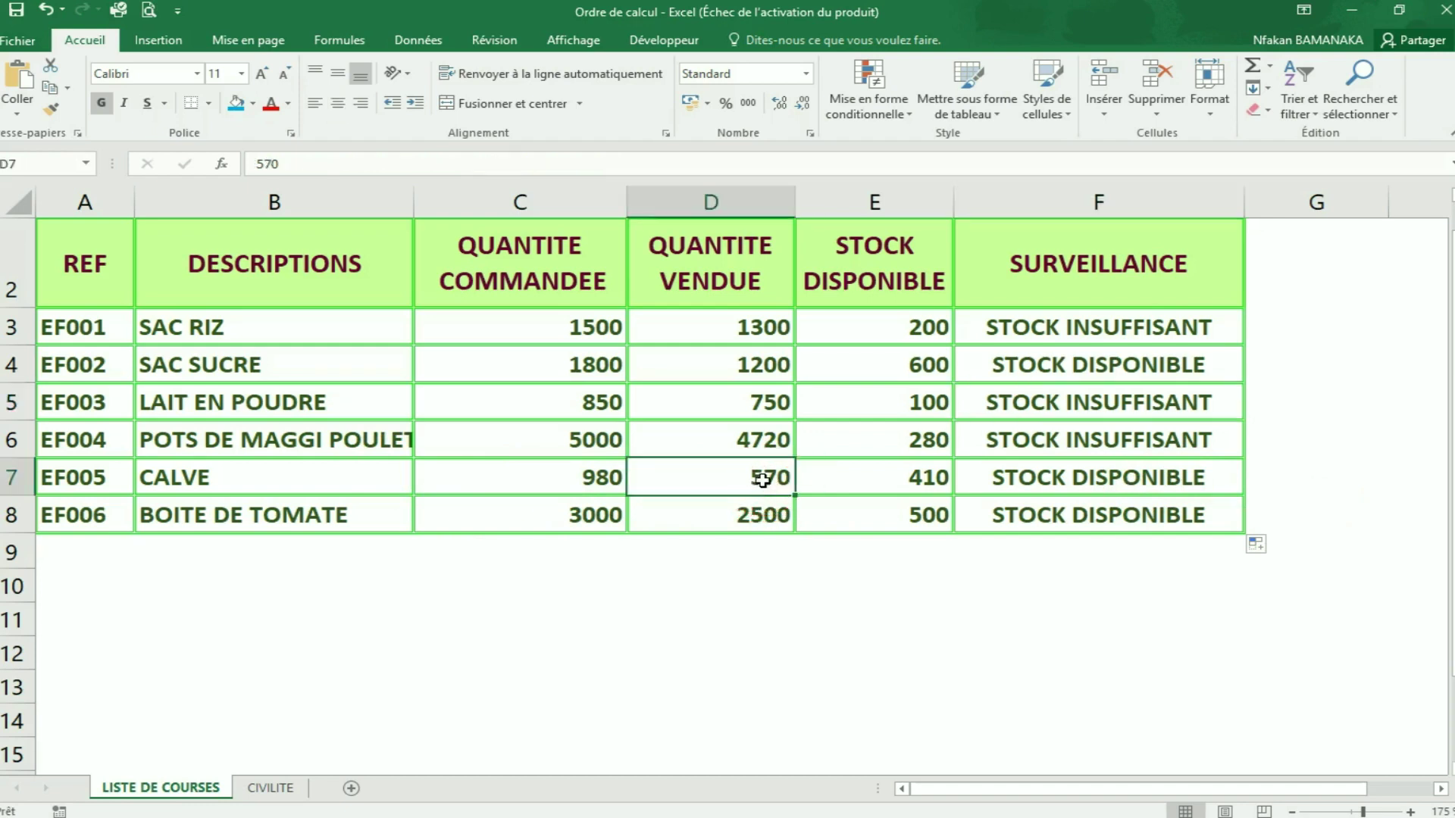
Change CALVE's sold quantity in D7 to 750 and check row 7's SURVEILLANCE status
type("750")
key("Return")
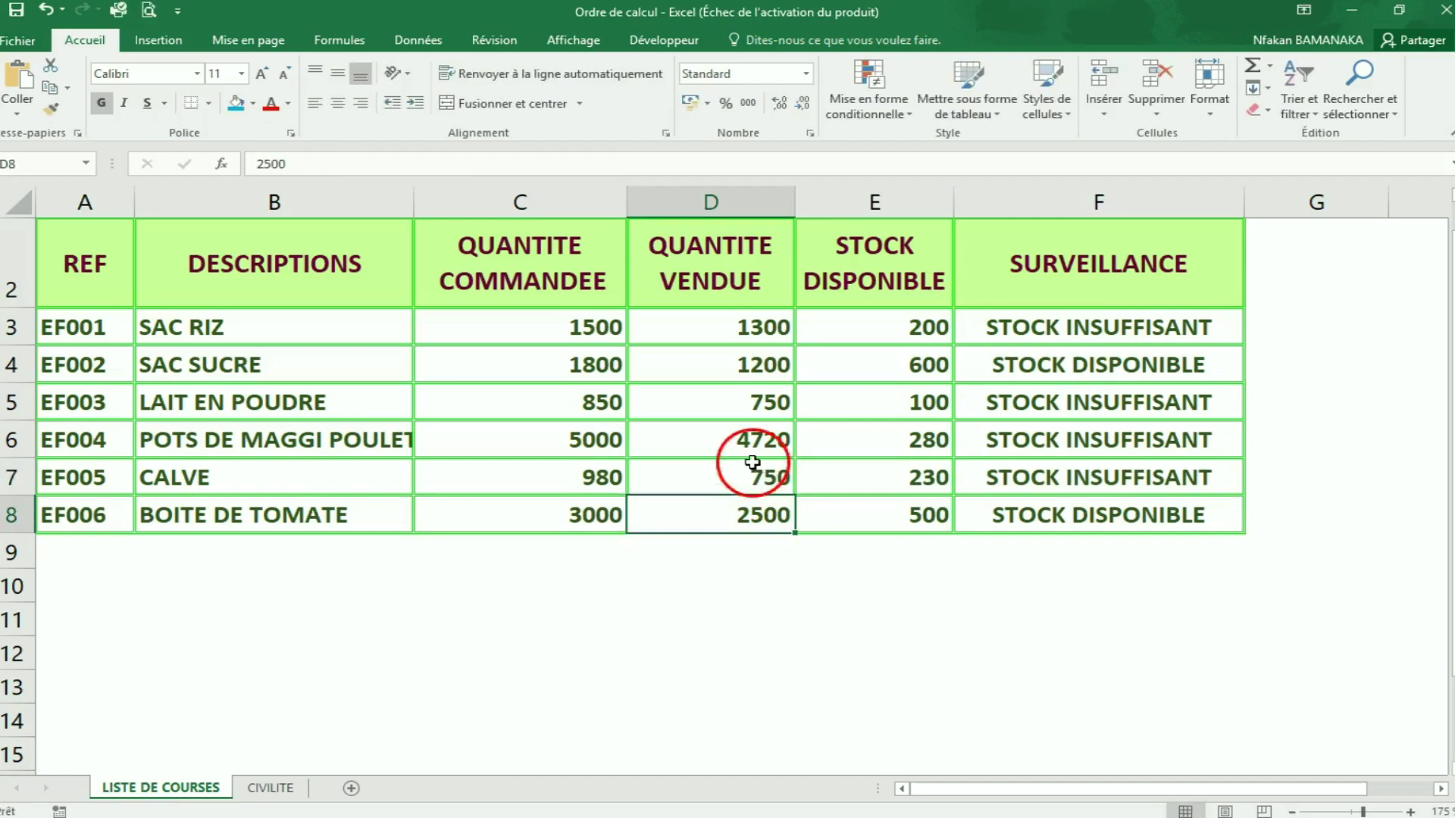
left_click(1040, 476)
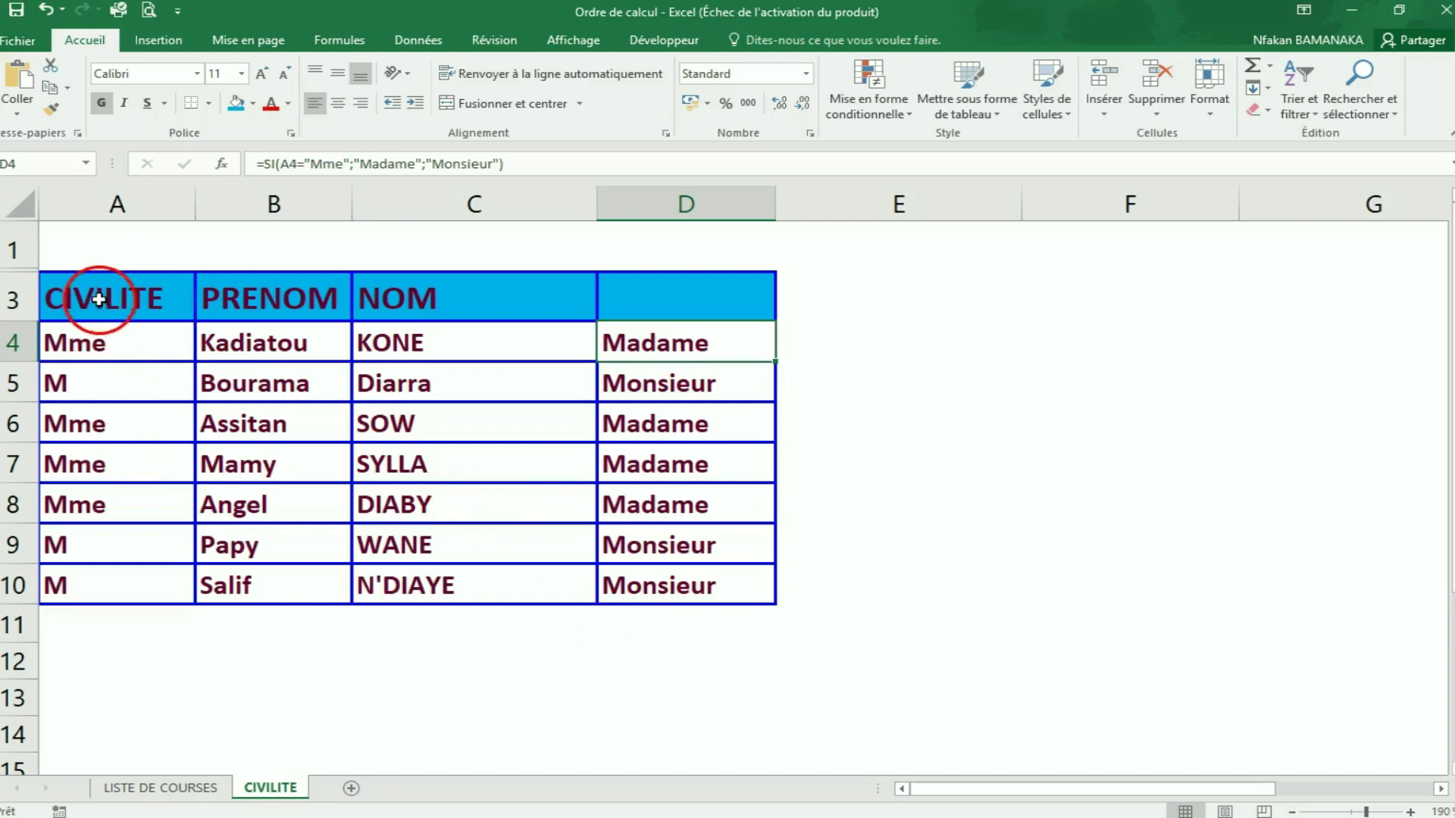
Inspect the Mme/M civilities in A4:A5 and their Madame/Monsieur formulas in D4:D5
left_click(106, 353)
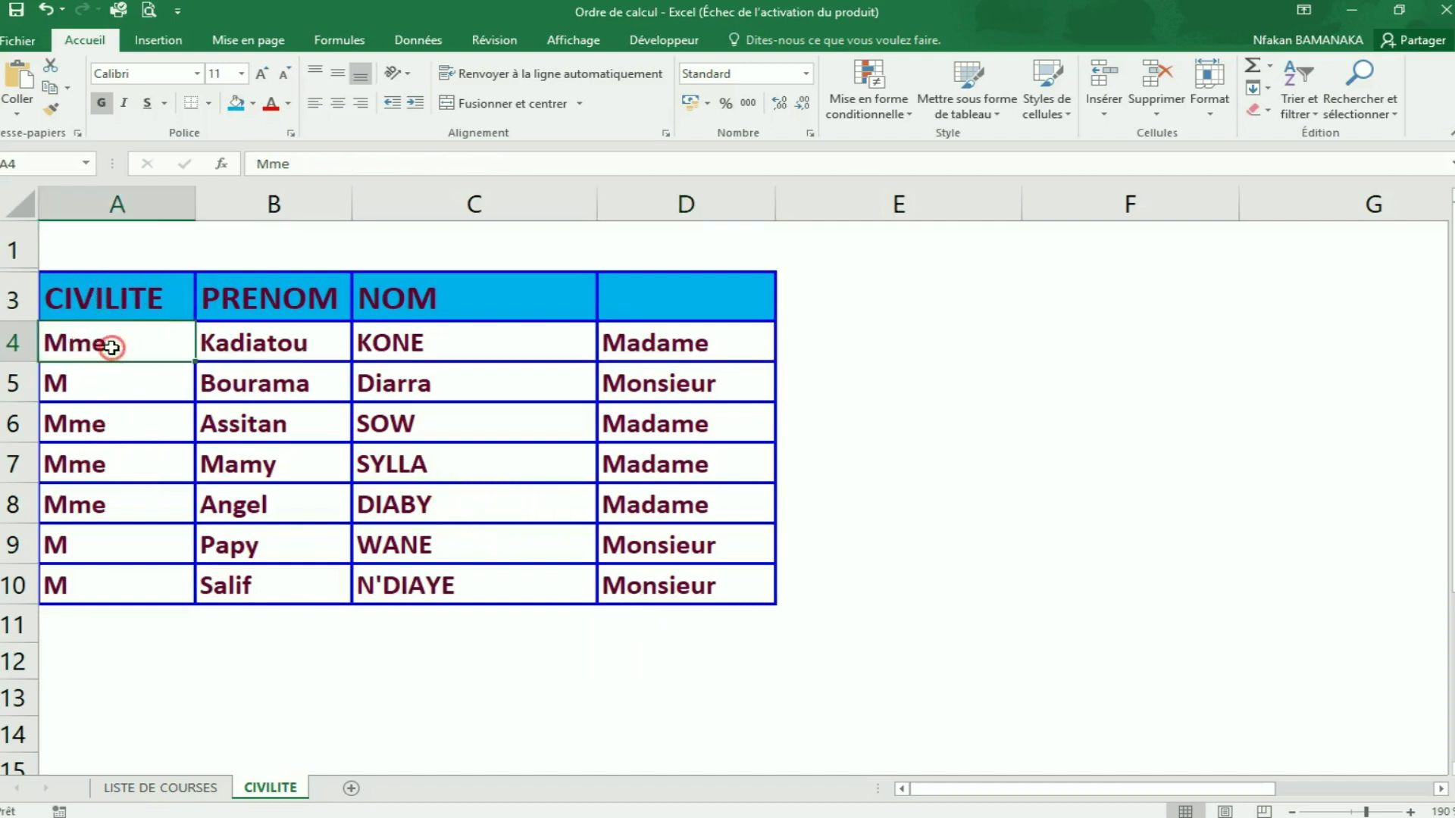
left_click(663, 338)
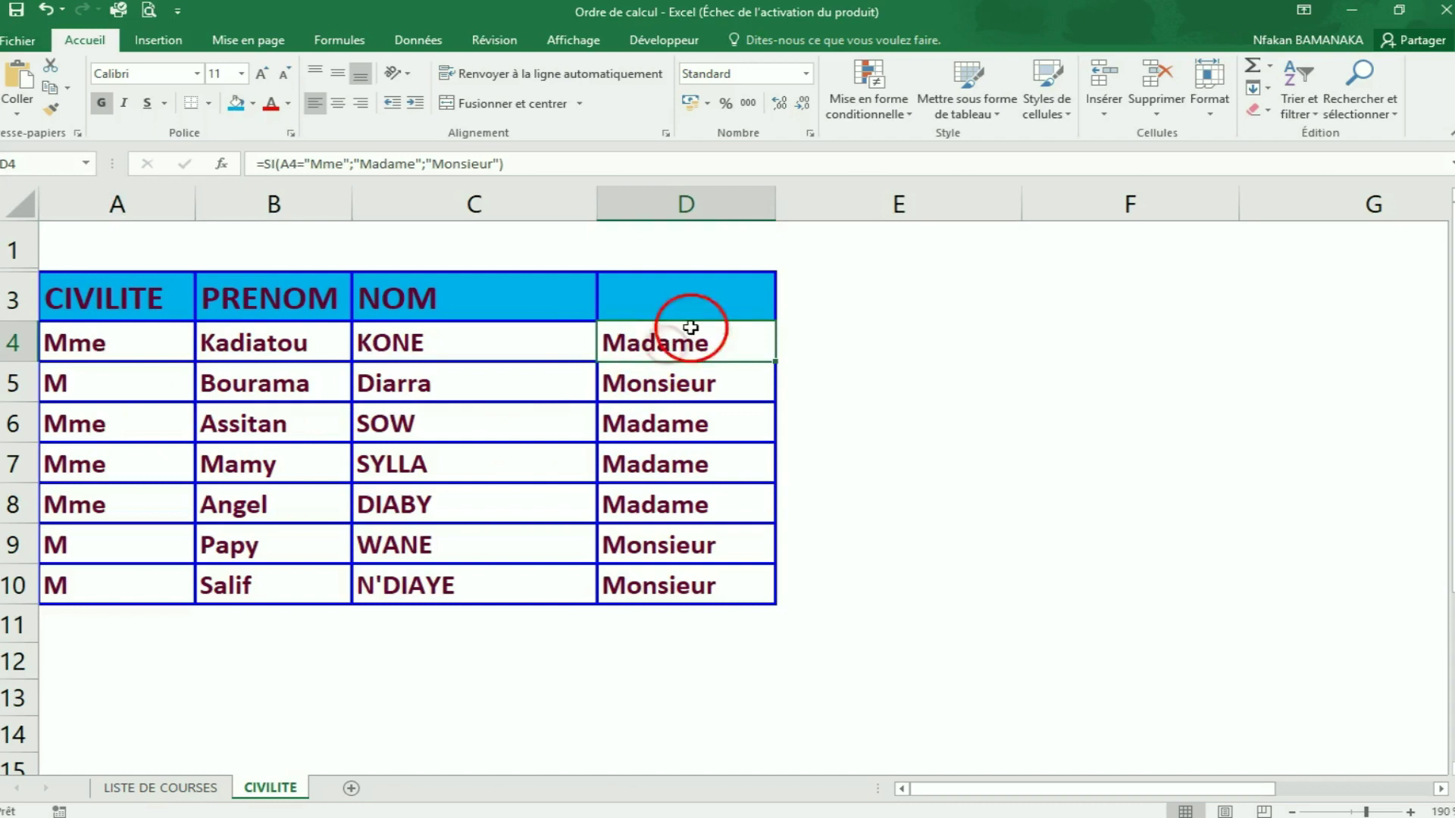
left_click(150, 381)
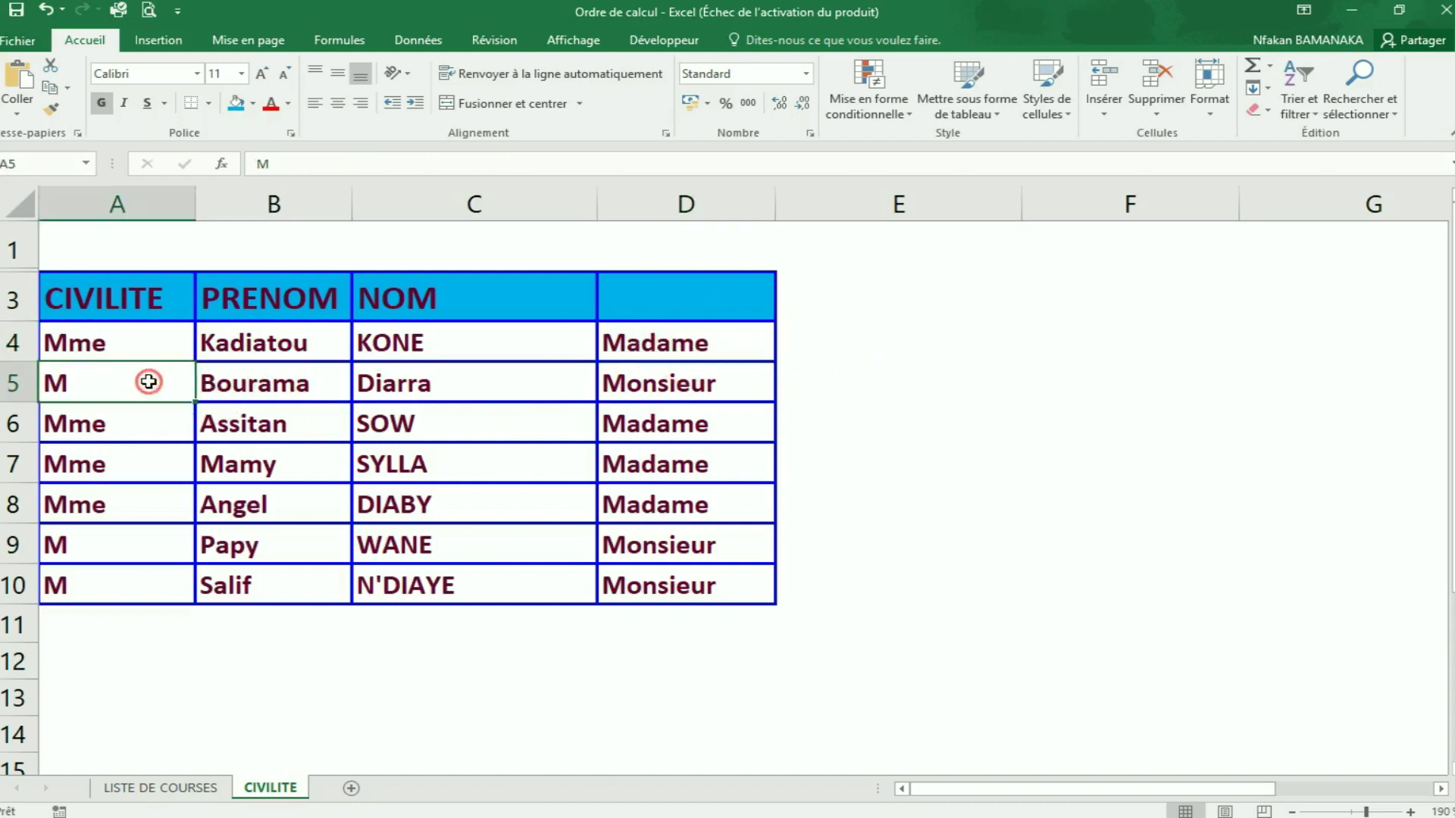
left_click(712, 377)
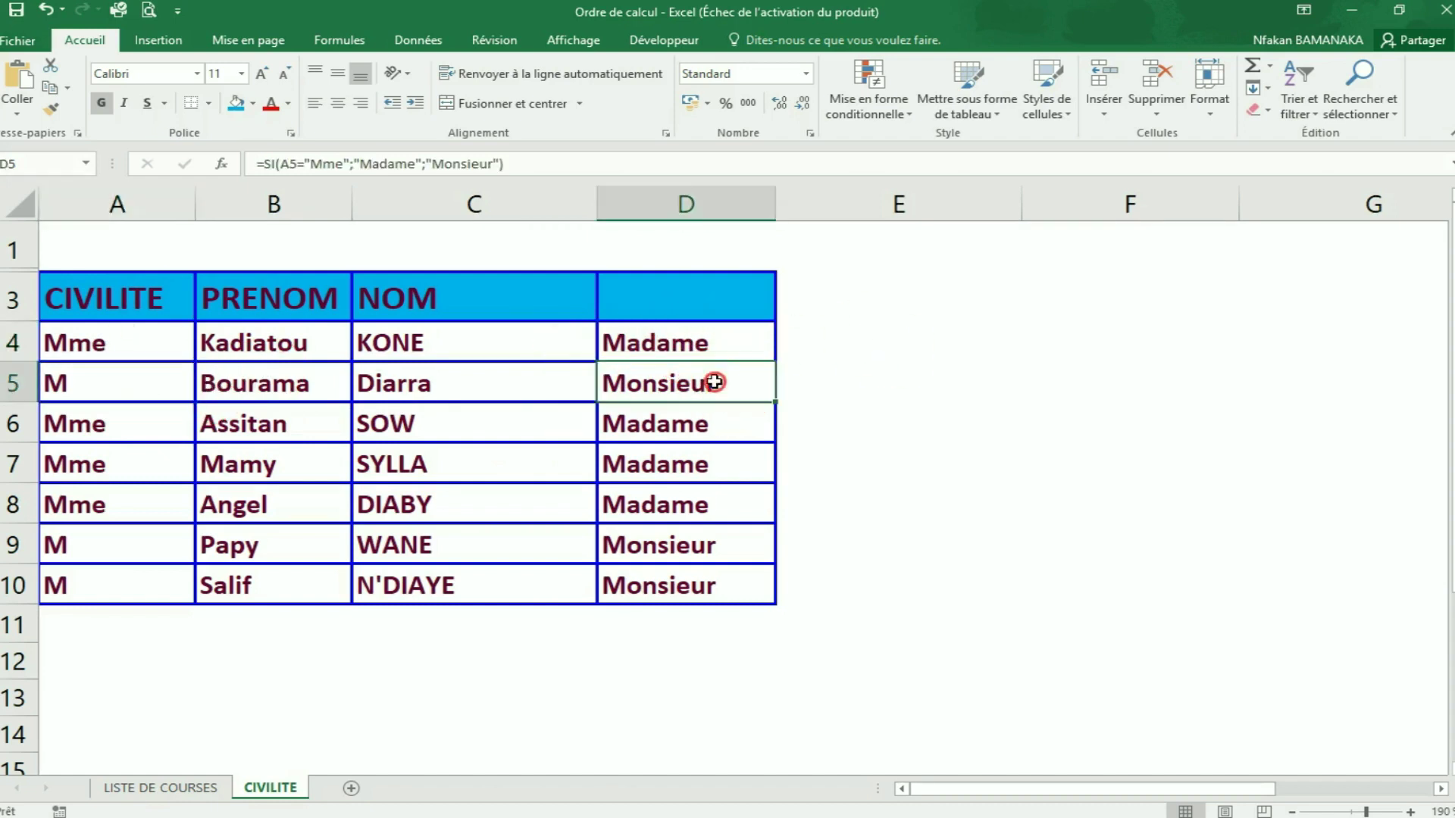
Clear the Madame/Monsieur results from D4:D10
left_click(711, 339)
left_click_drag(711, 339, 712, 584)
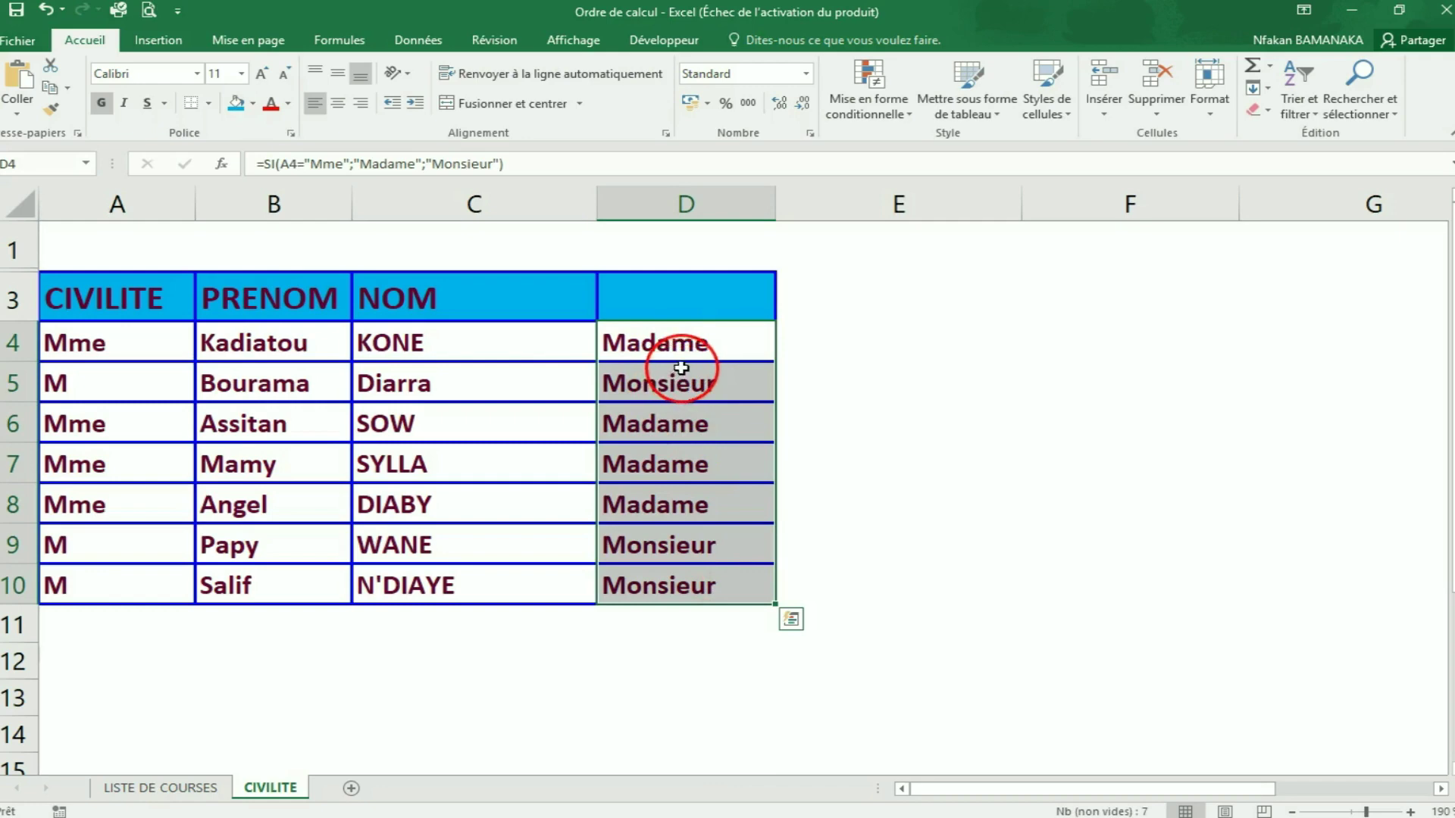
key("Delete")
left_click(746, 334)
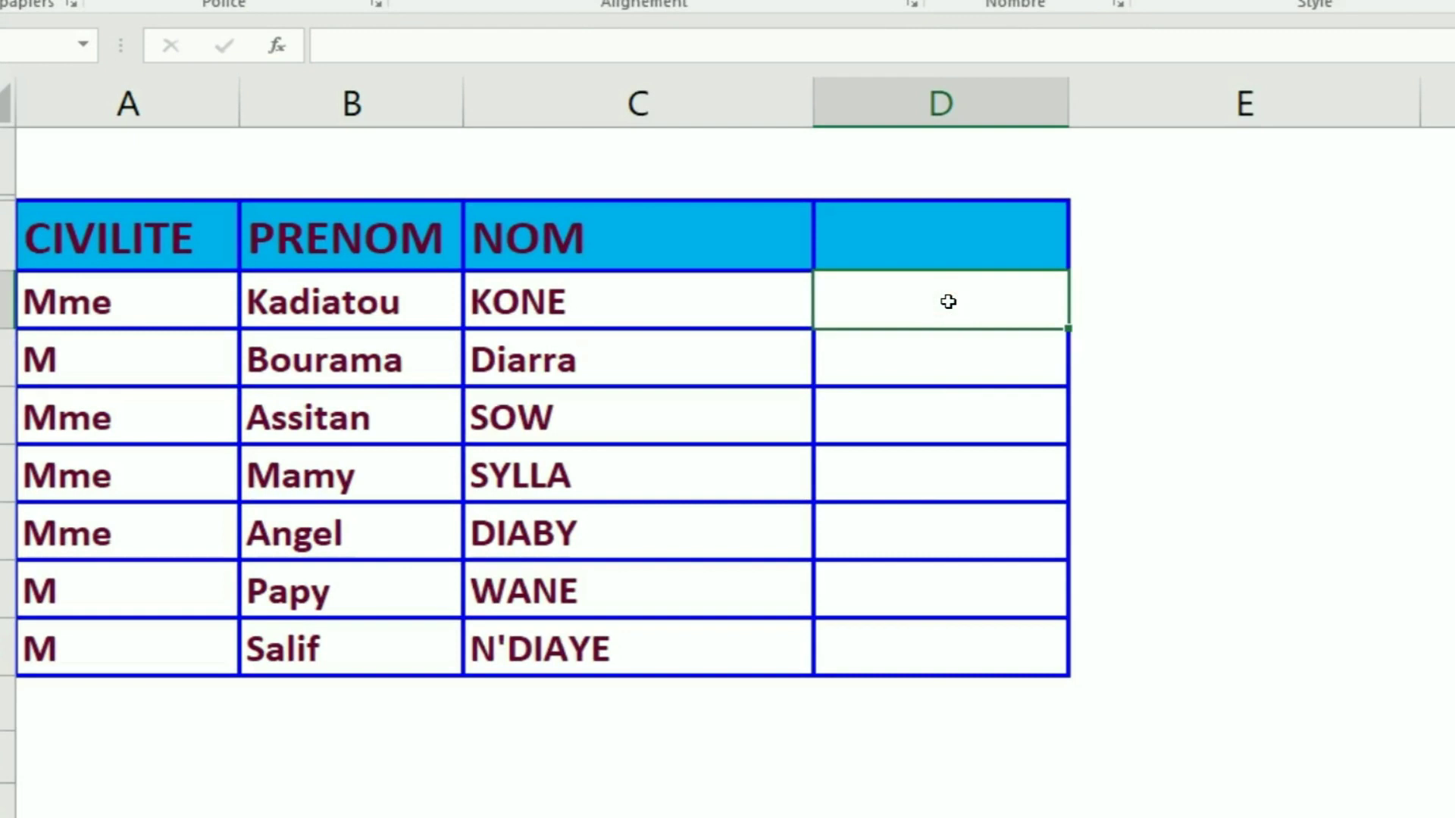
Enter =SI(A4="Mme";"Madame";"Monsieur") in D4 so the first person shows Madame
type("=")
type("si")
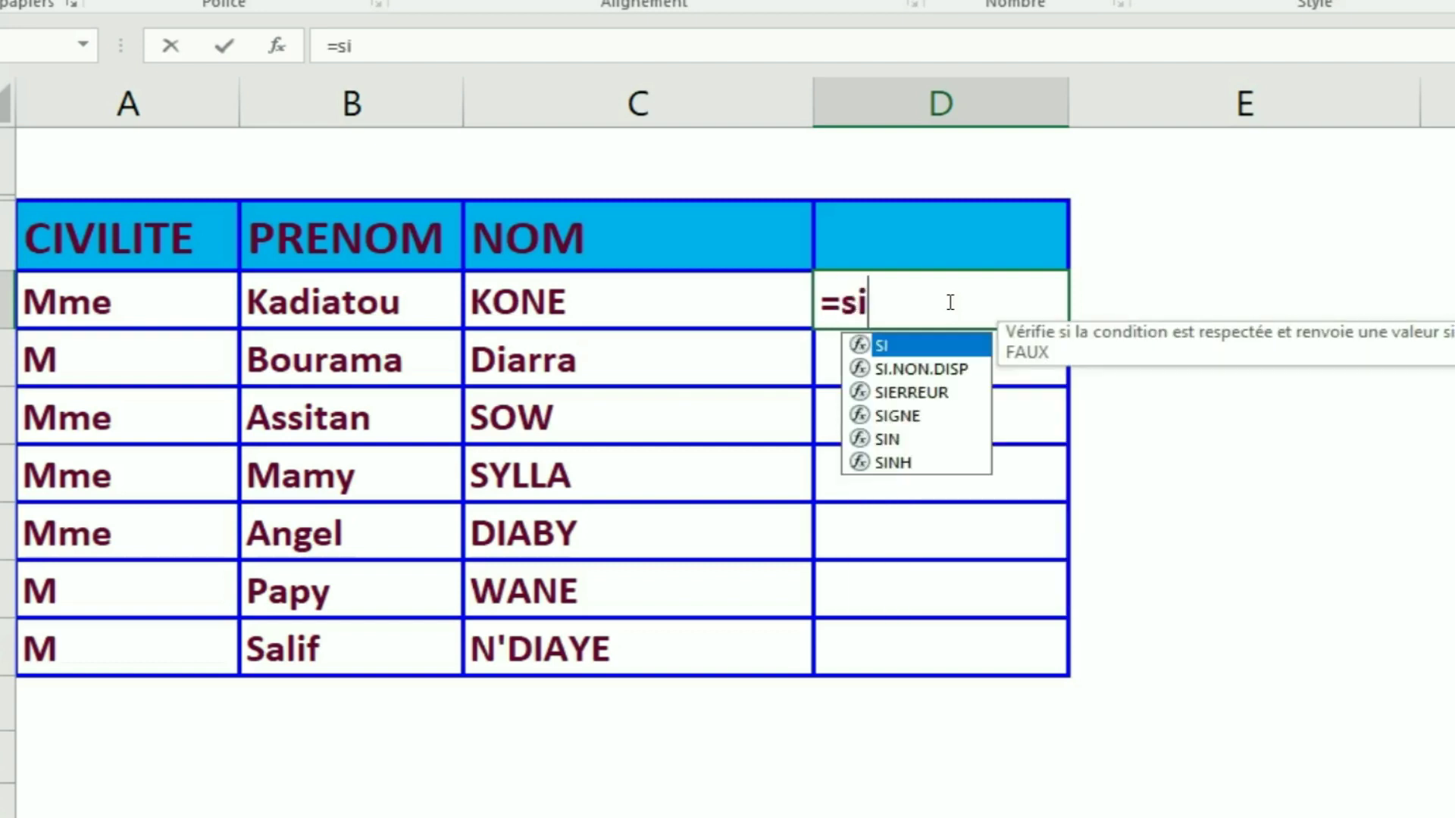
double_click(884, 345)
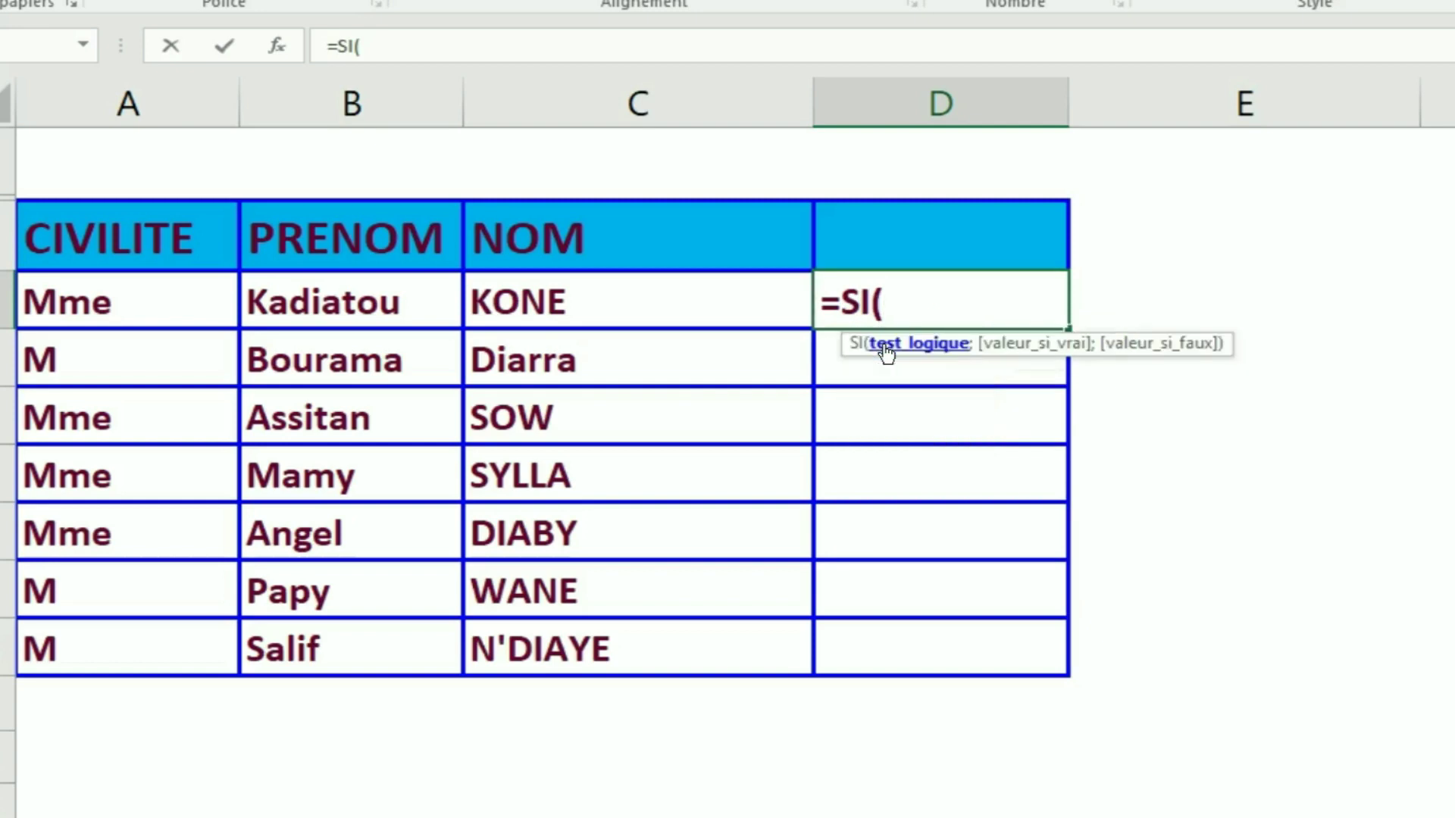
left_click(885, 303)
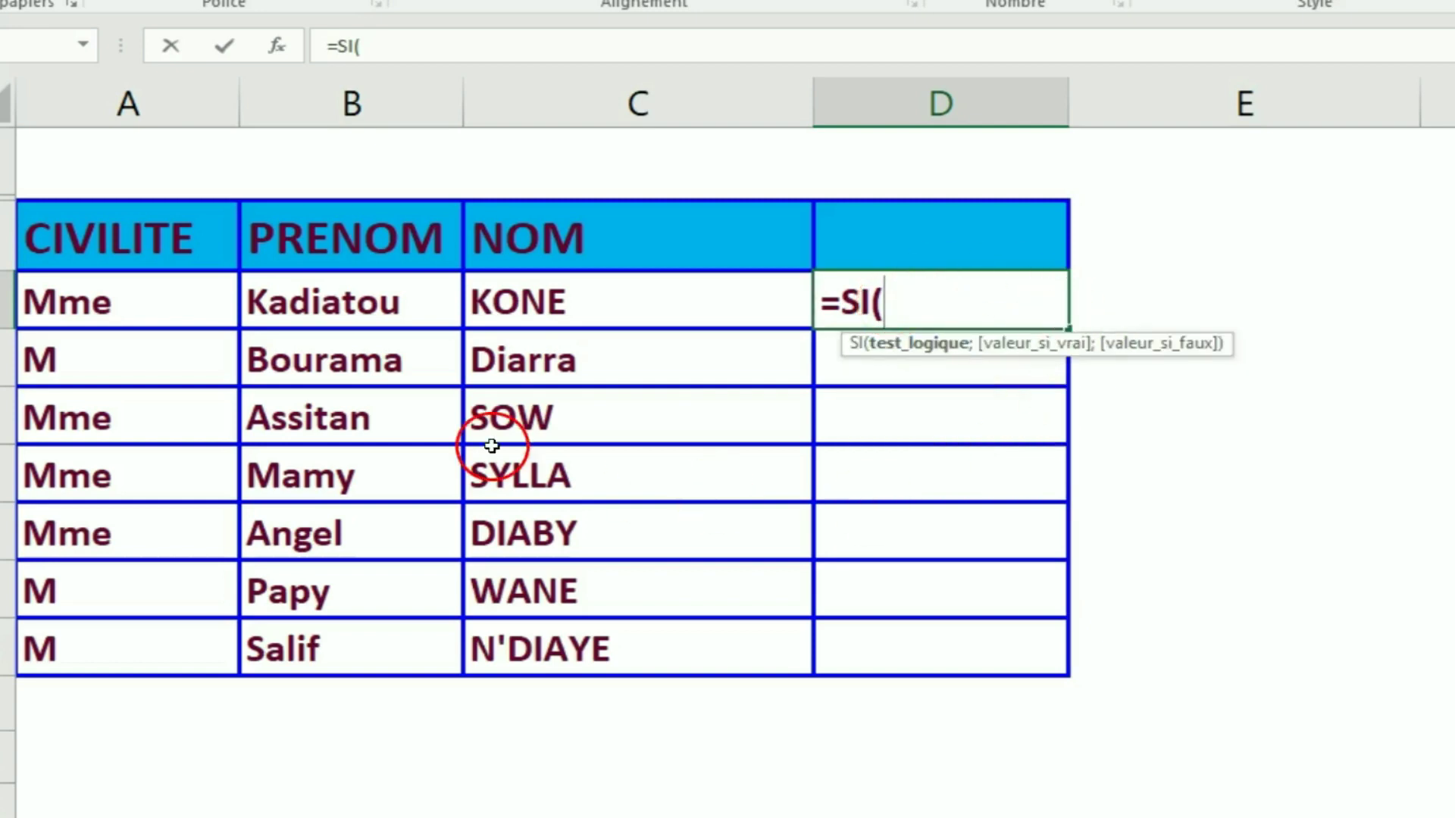
left_click(166, 306)
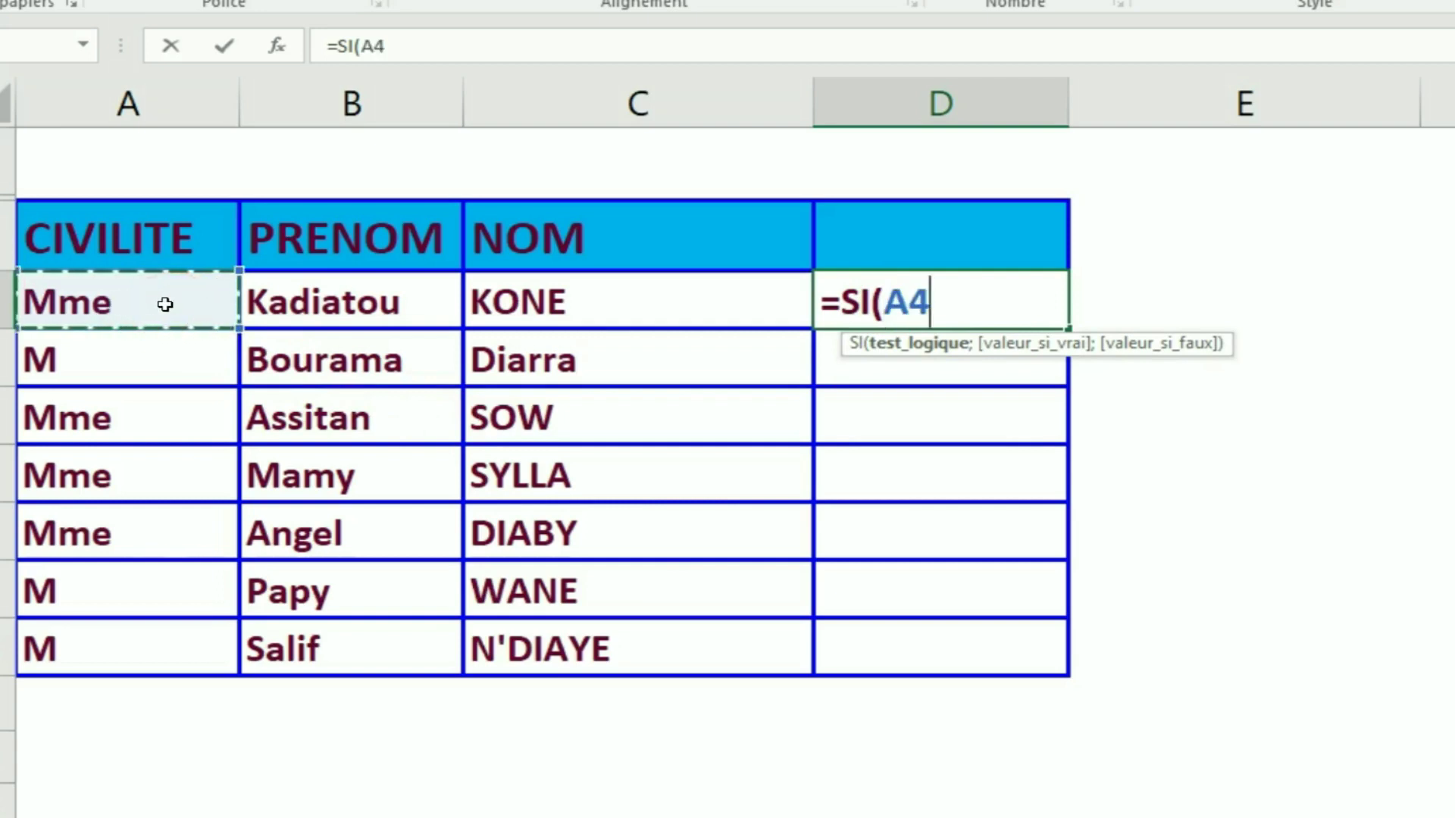
left_click(883, 379)
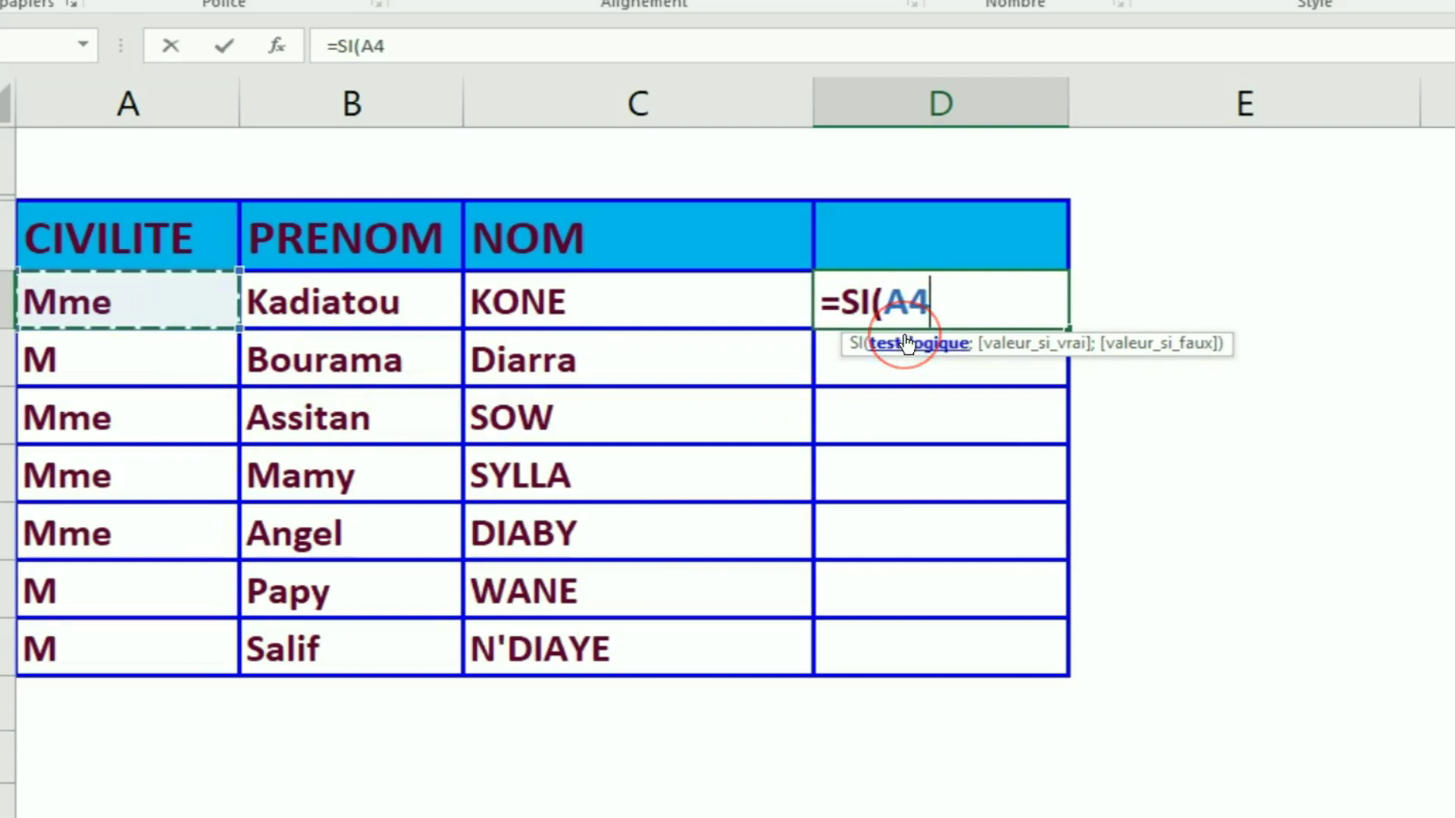
type("=")
left_click(141, 319)
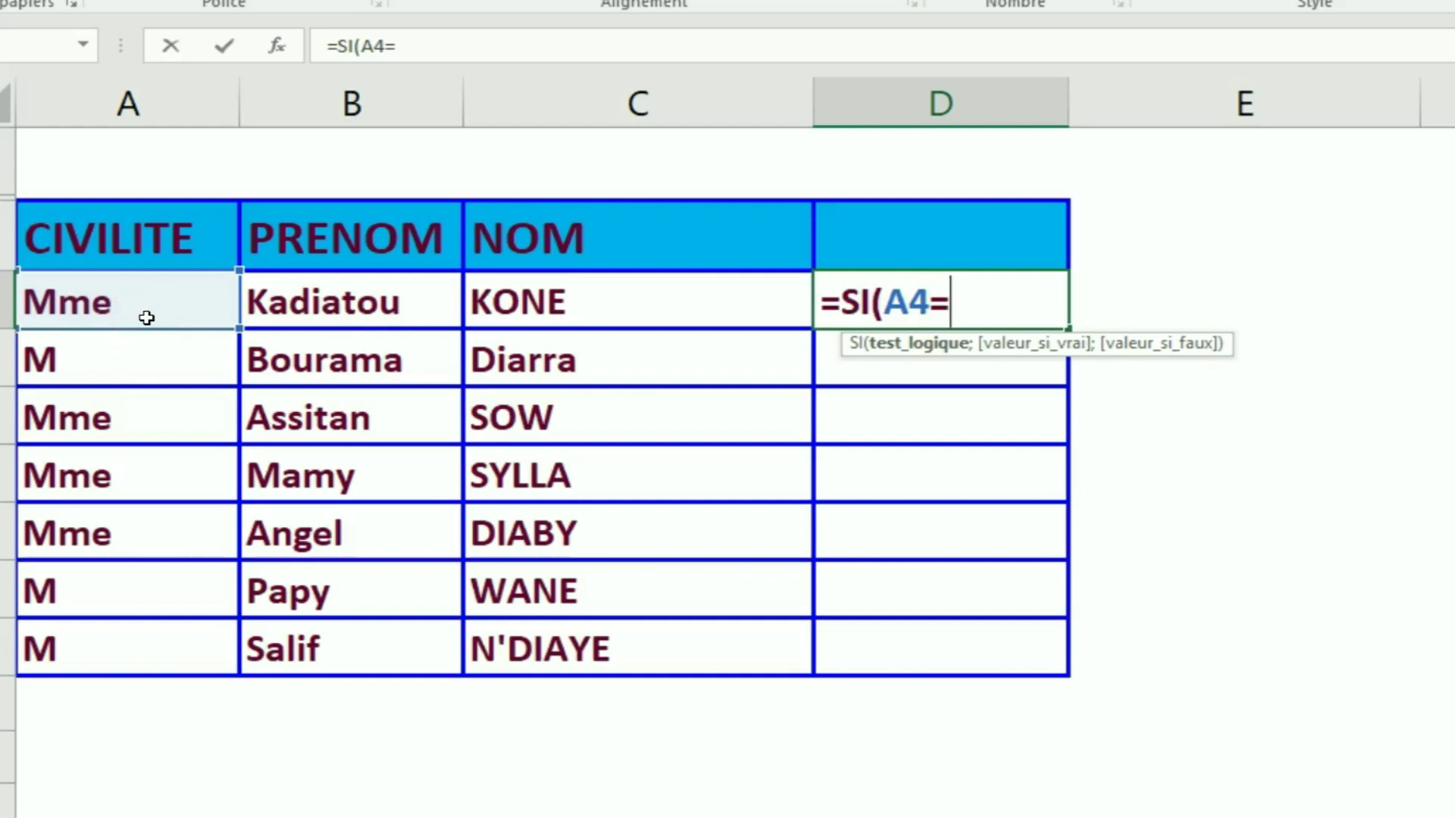
type("\"")
type("Mme\"")
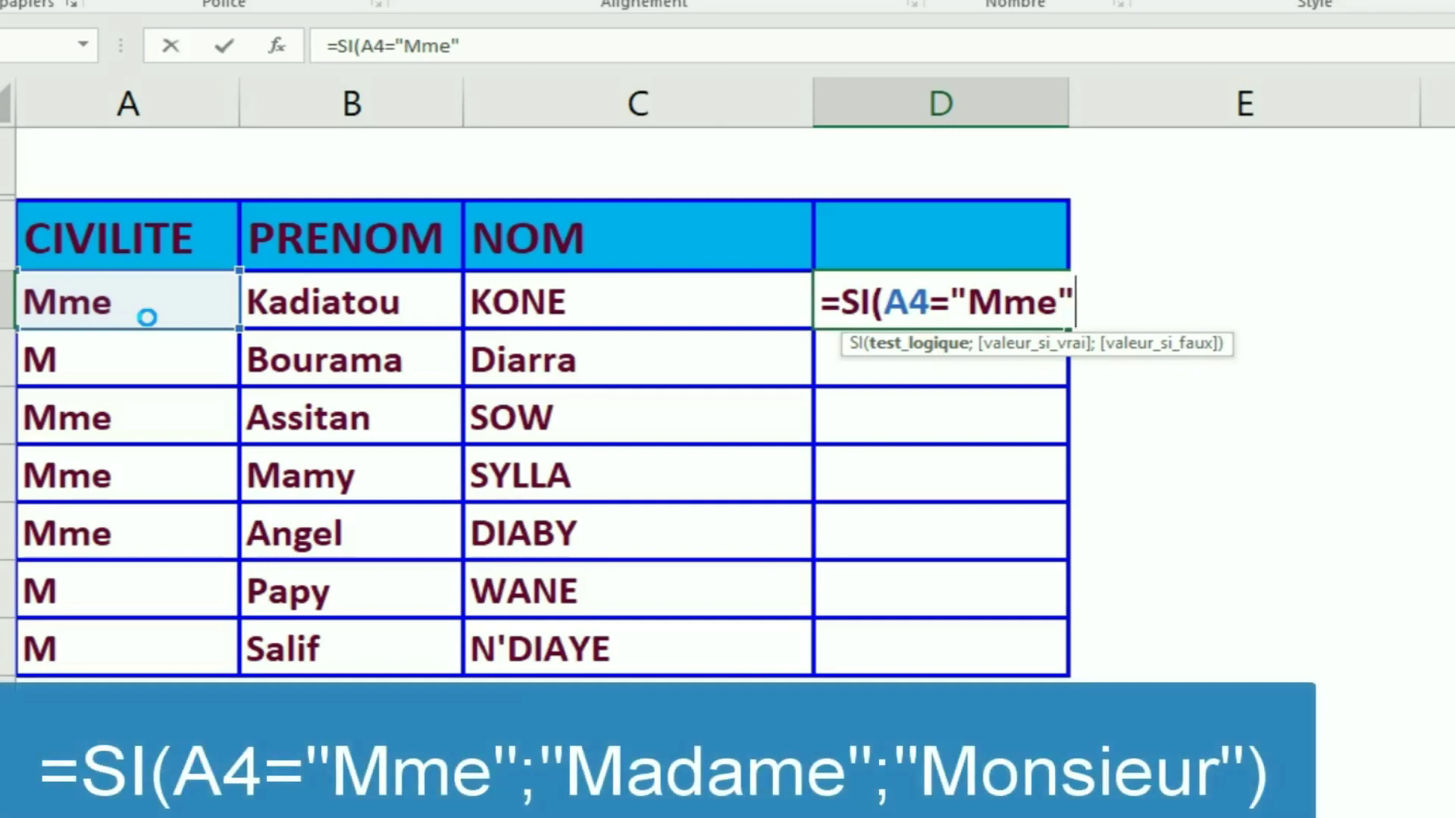
type(";")
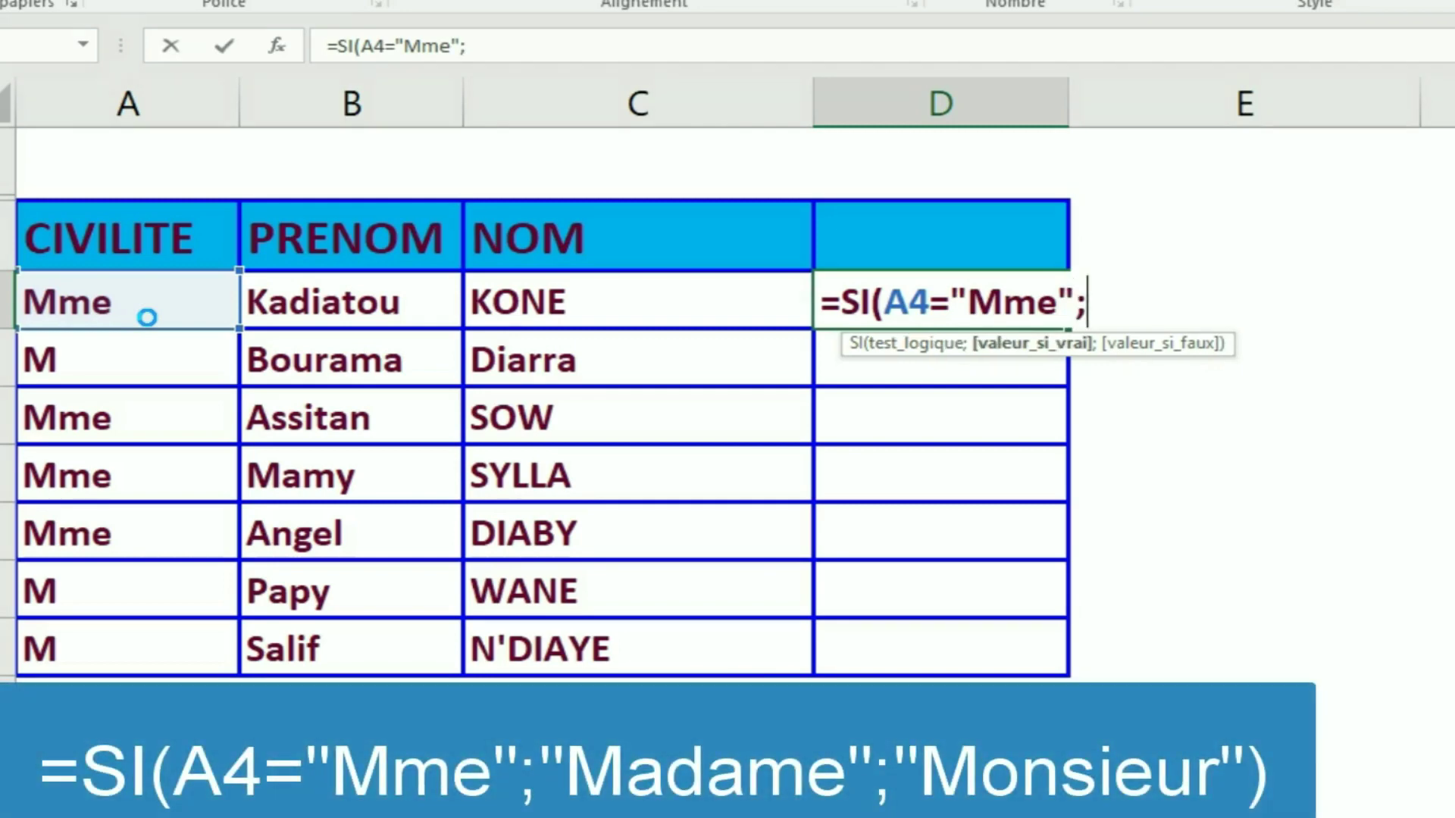
type(" \"")
type("Mada")
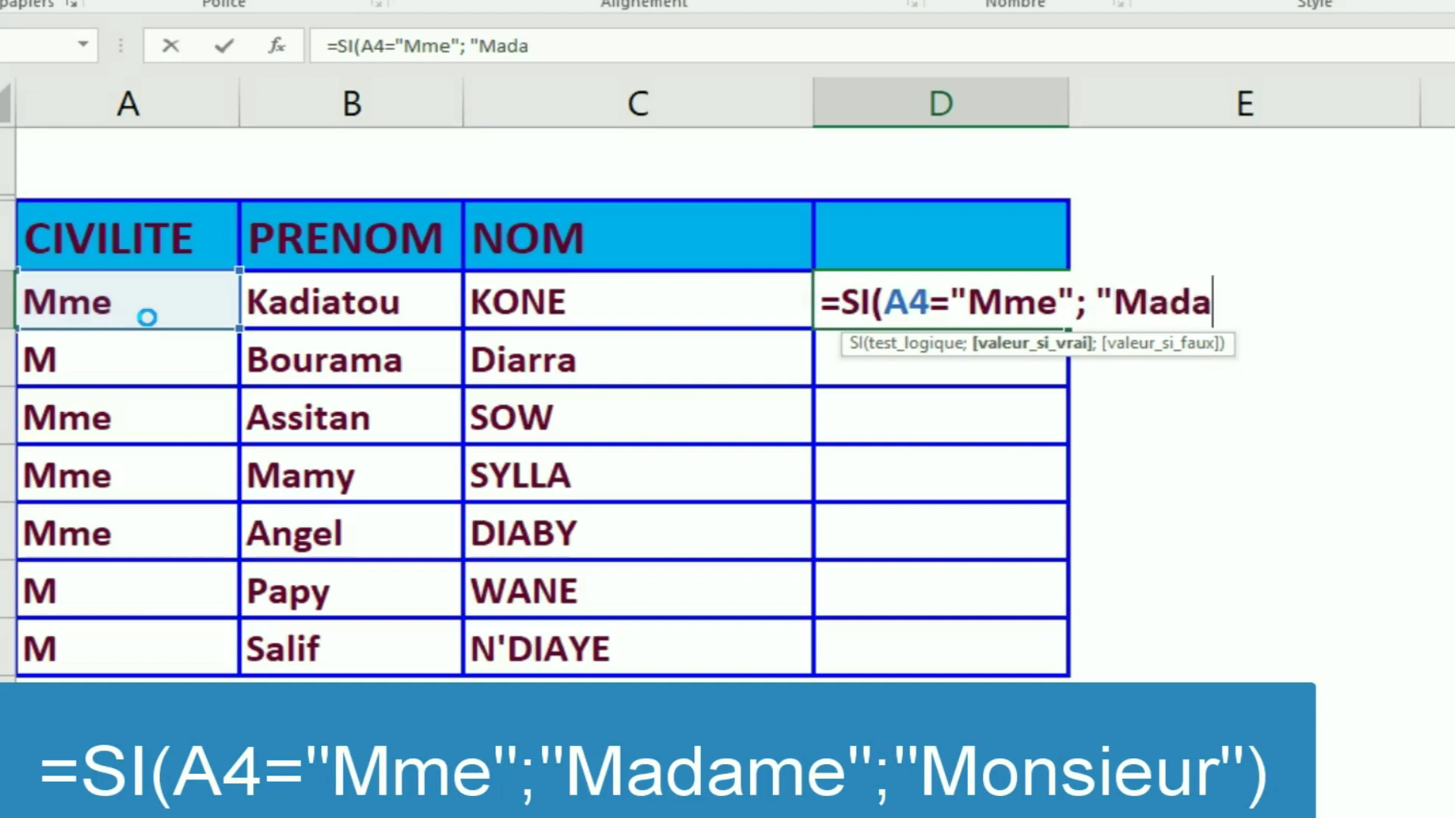
type("me\"")
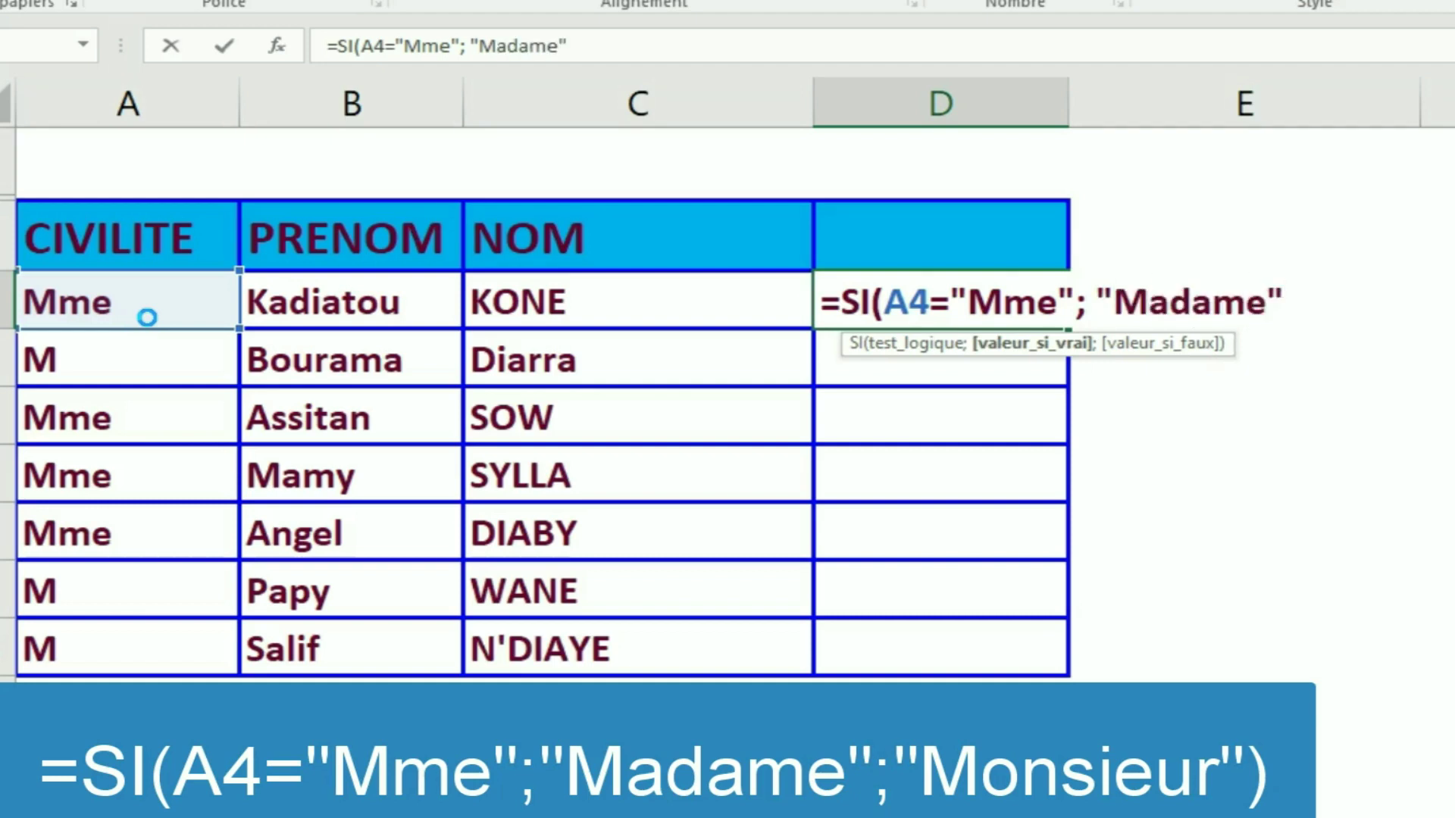
type(";\"M")
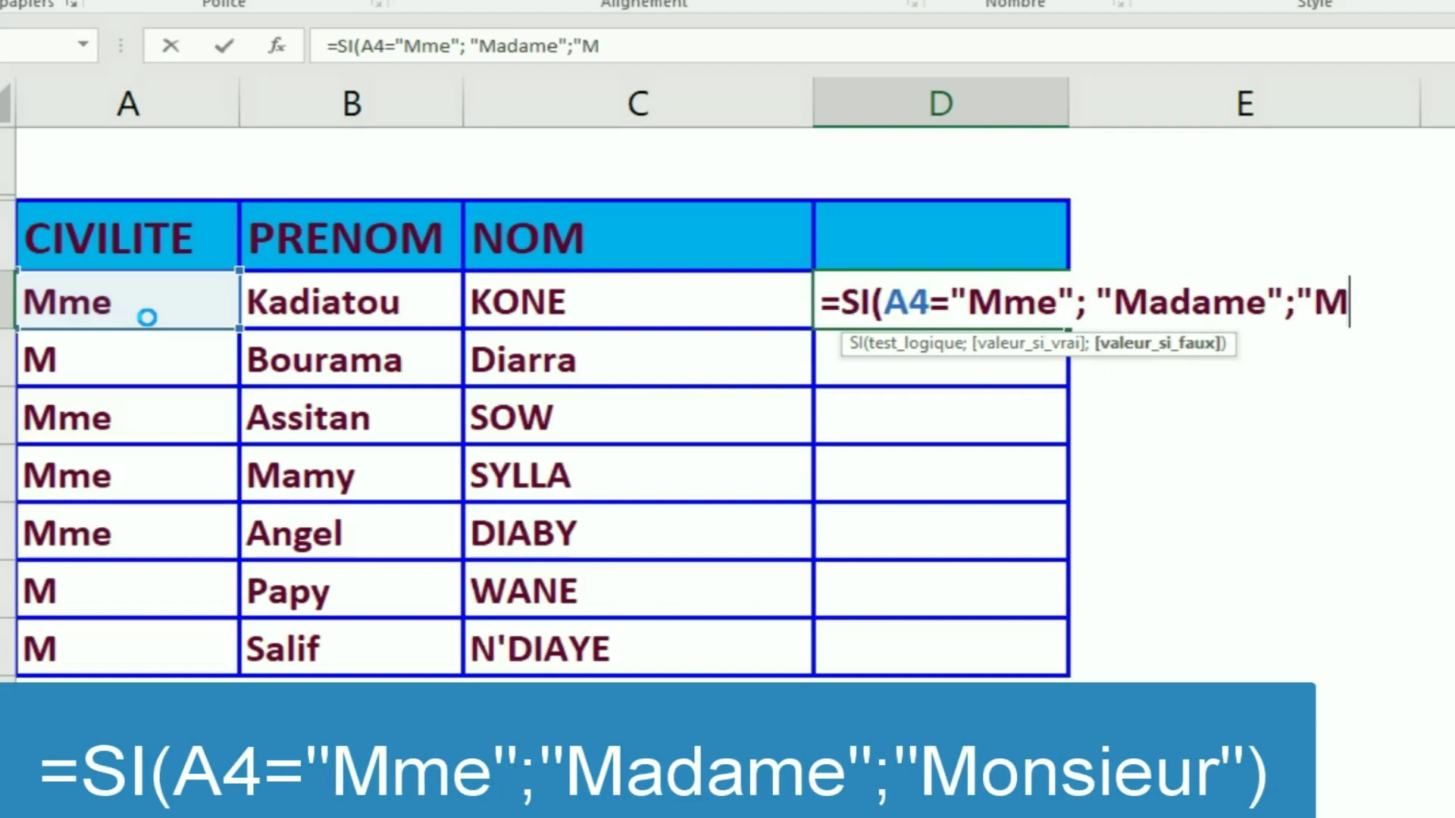
type("onsieur\")")
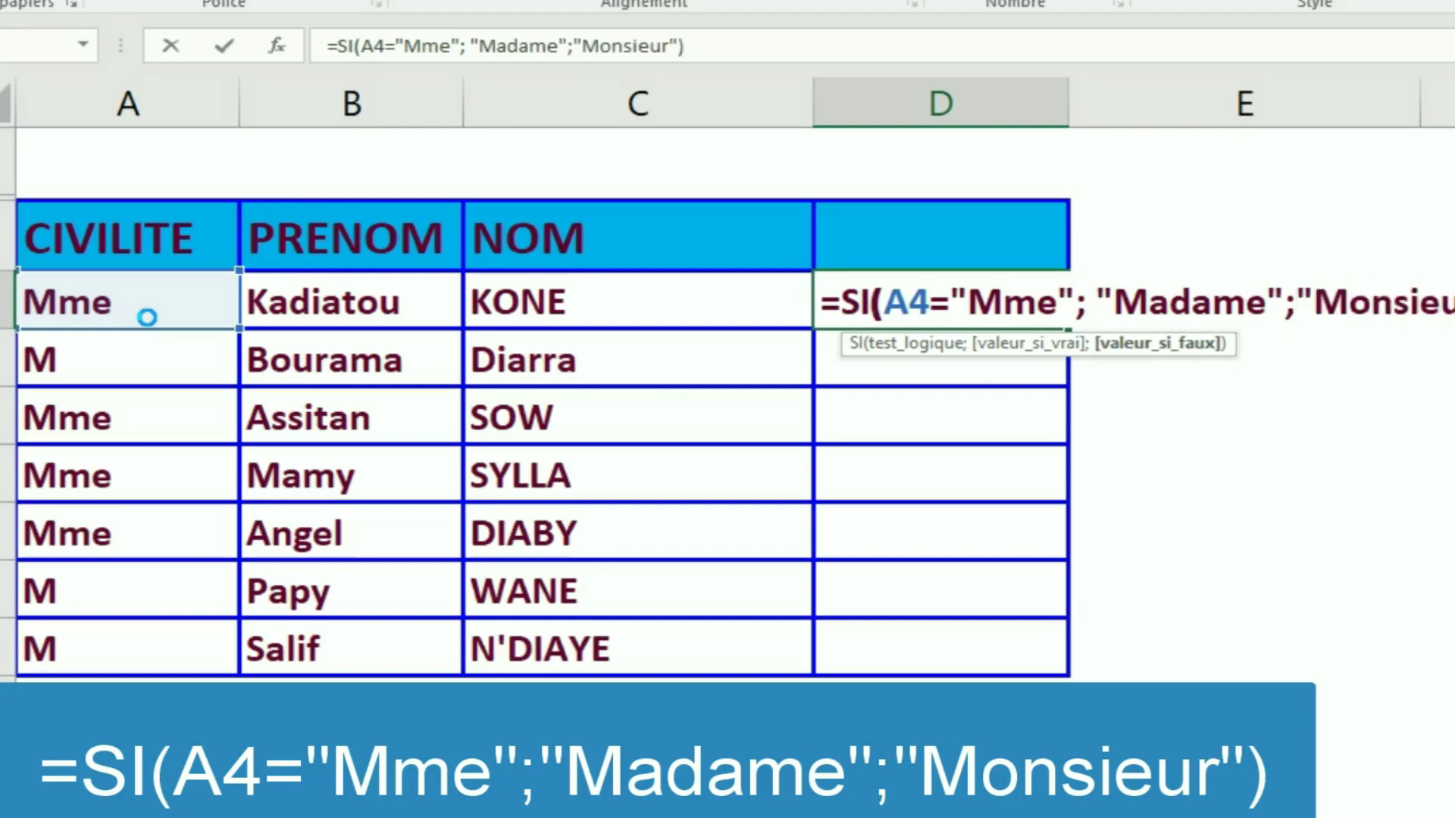
key("Return")
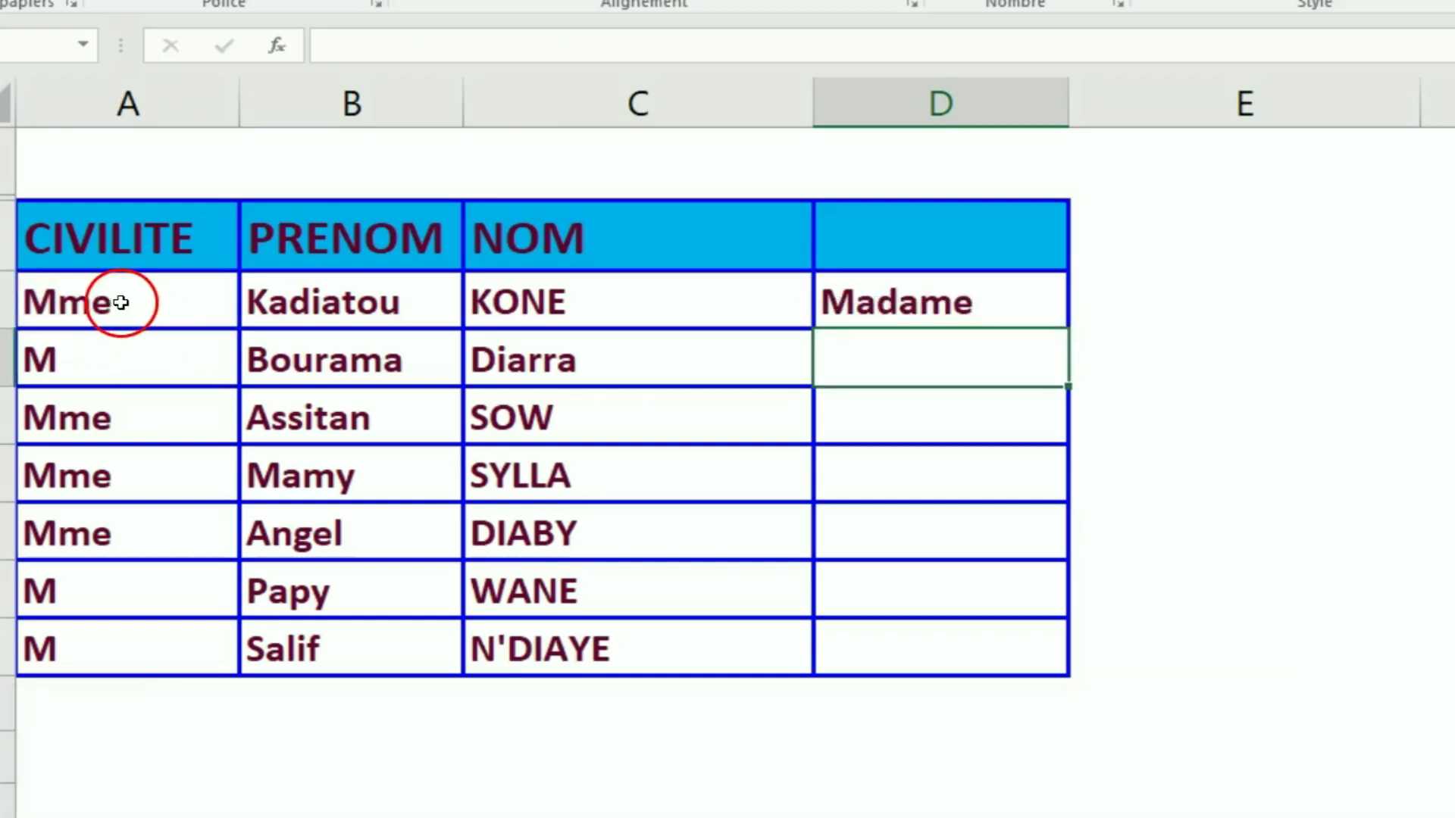
Fill the D4 SI formula down to D10, then check D5 and D6 against A5 and A6
left_click(940, 300)
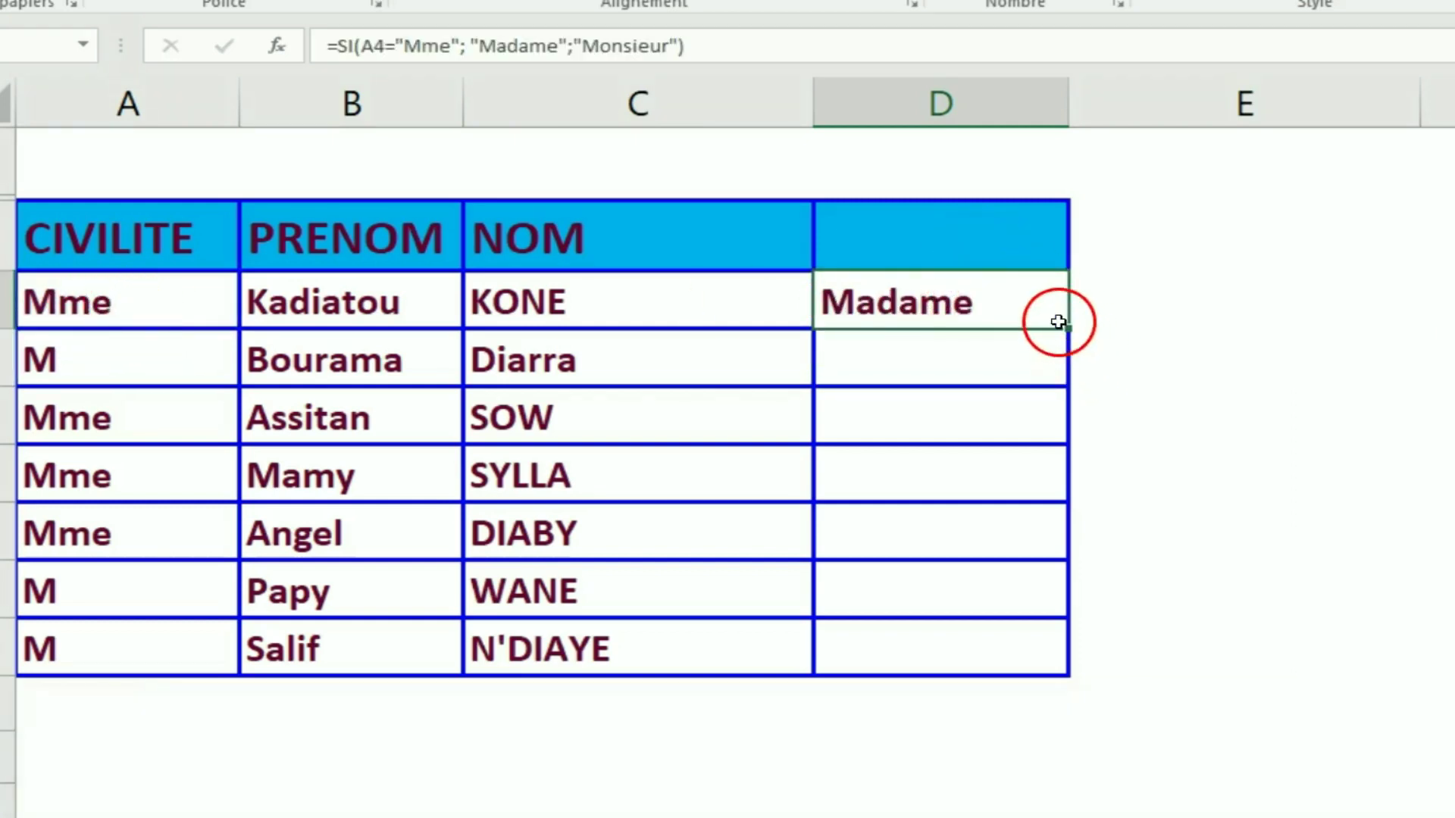
left_click_drag(1068, 330, 1072, 671)
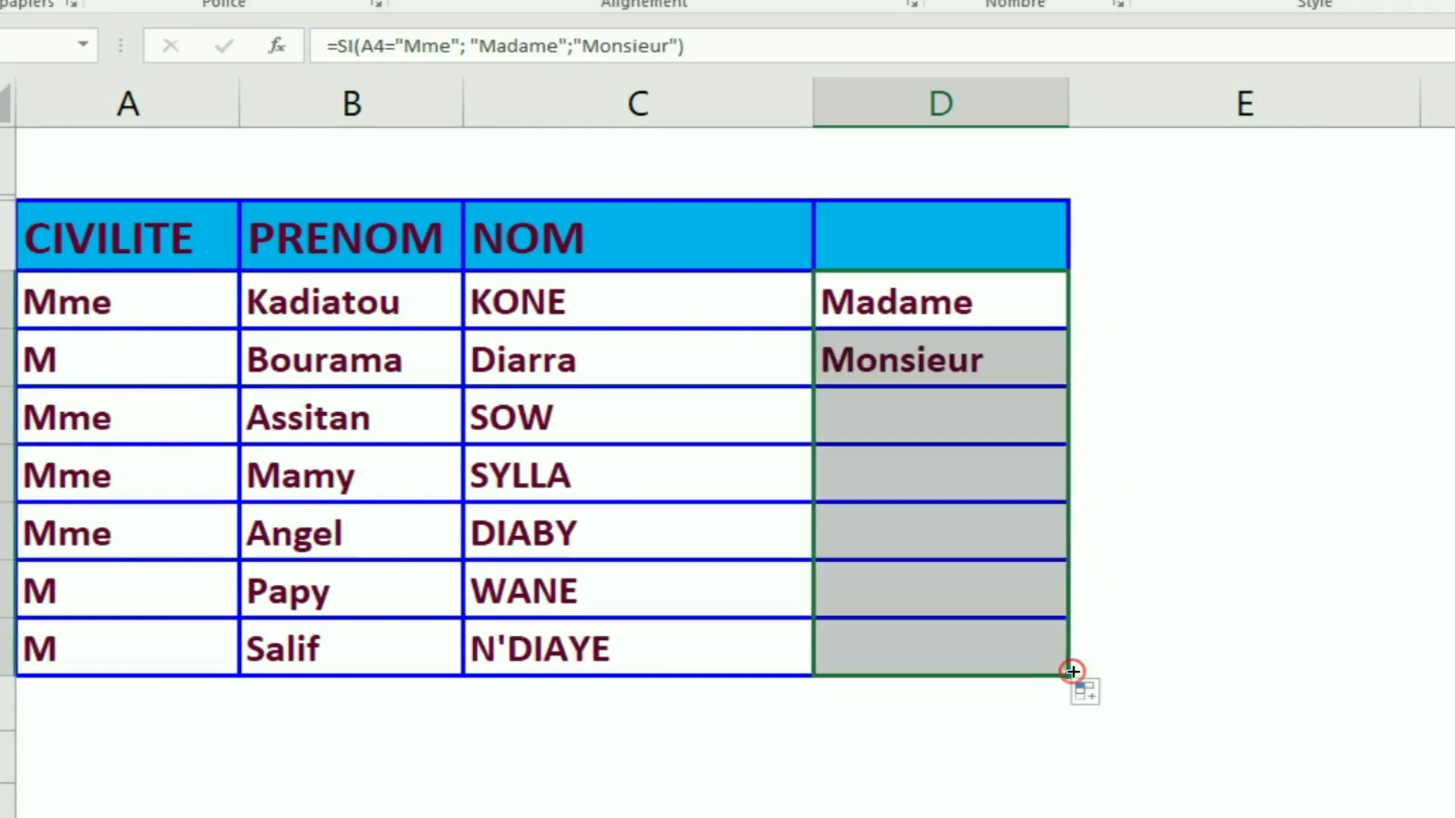
left_click(133, 361)
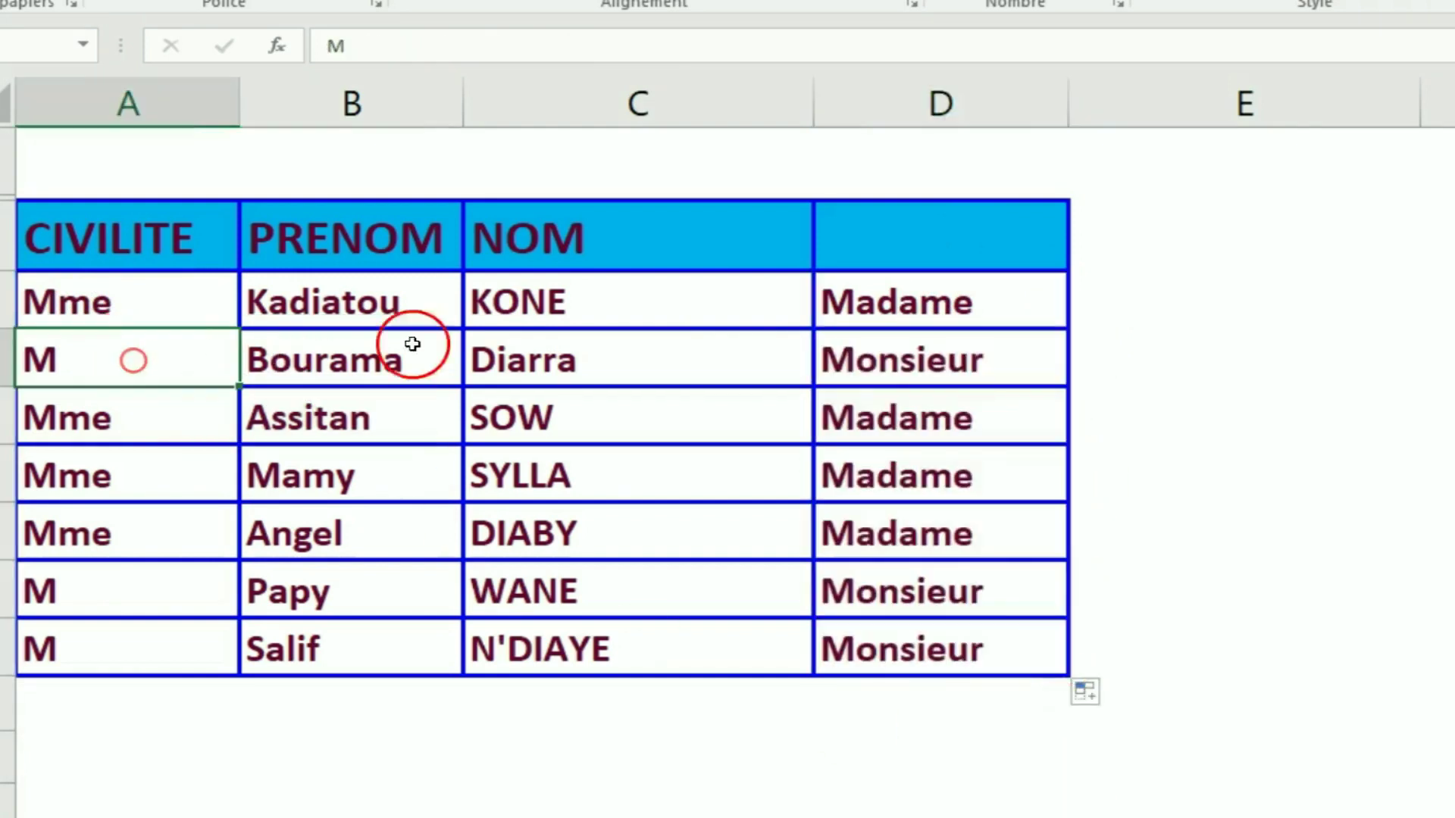
left_click(853, 362)
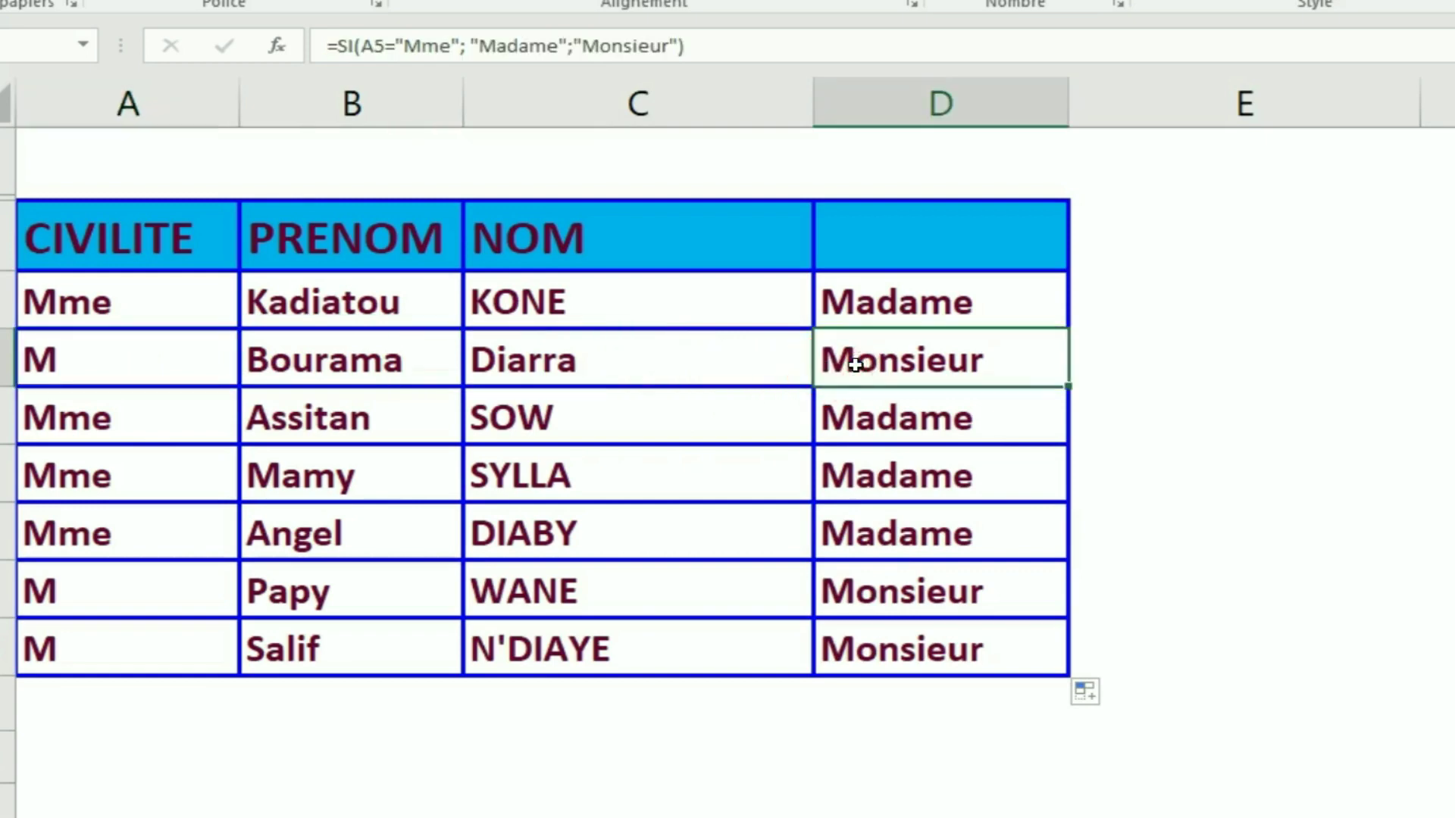
left_click(883, 422)
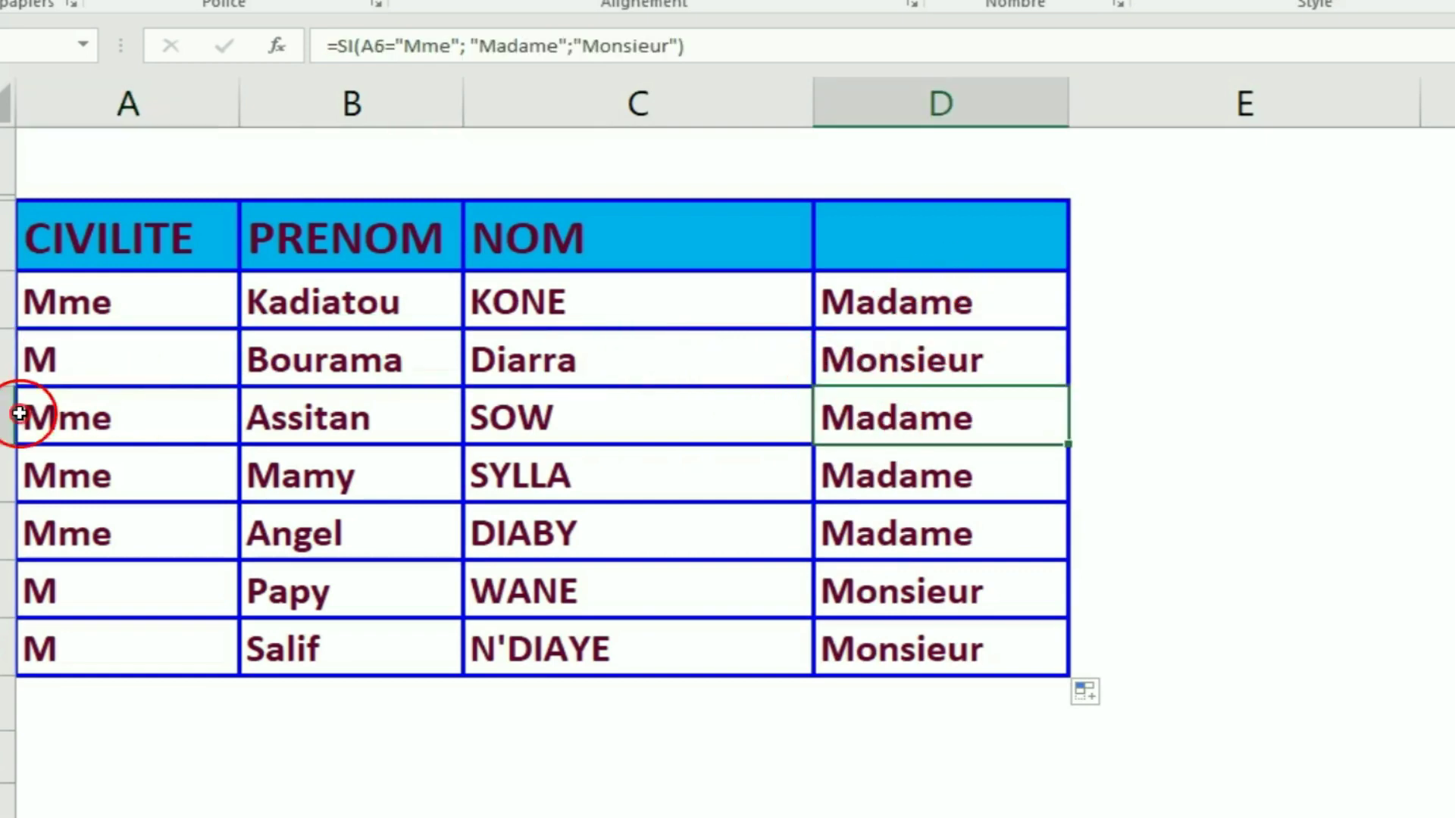
left_click(60, 432)
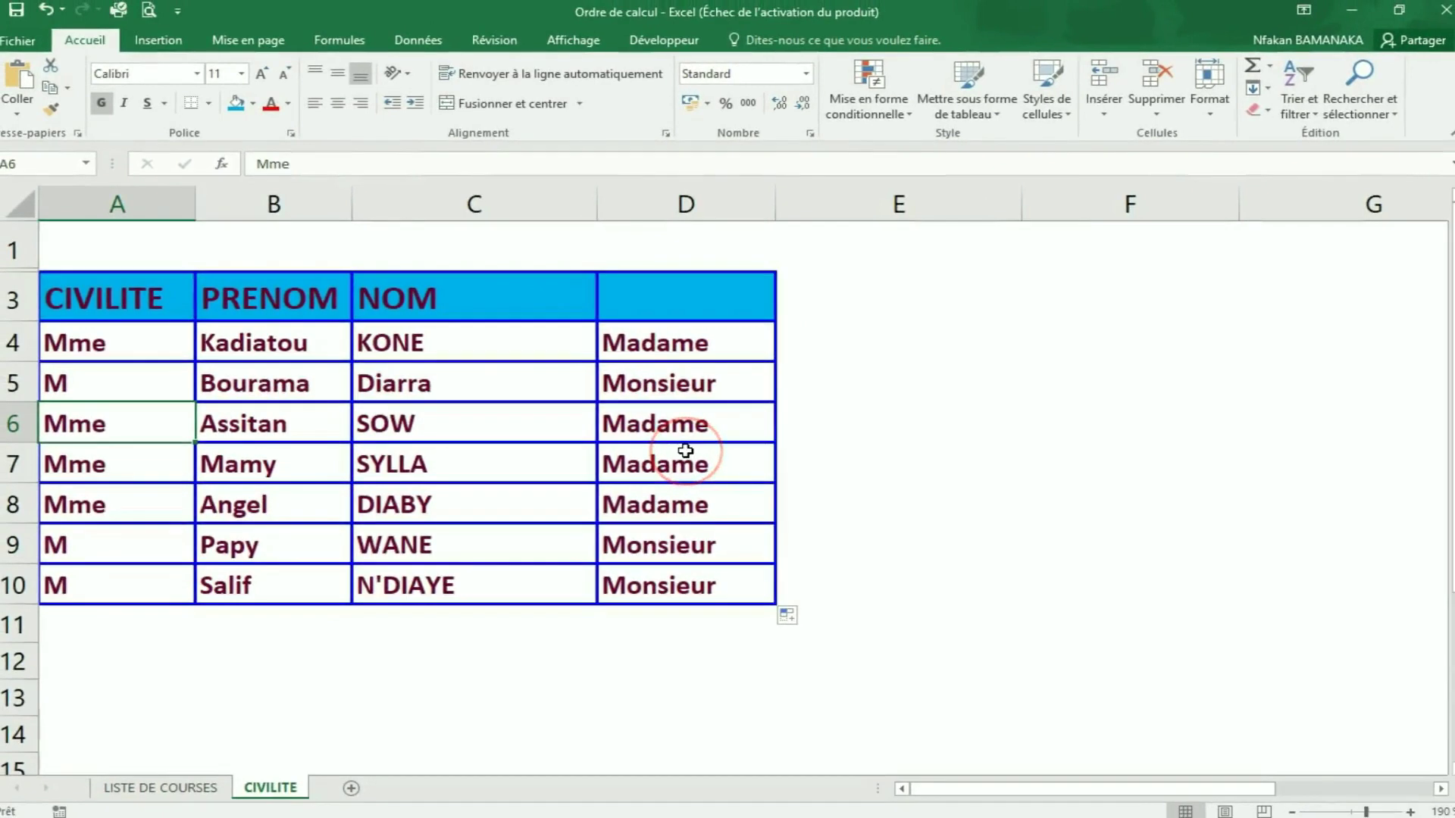